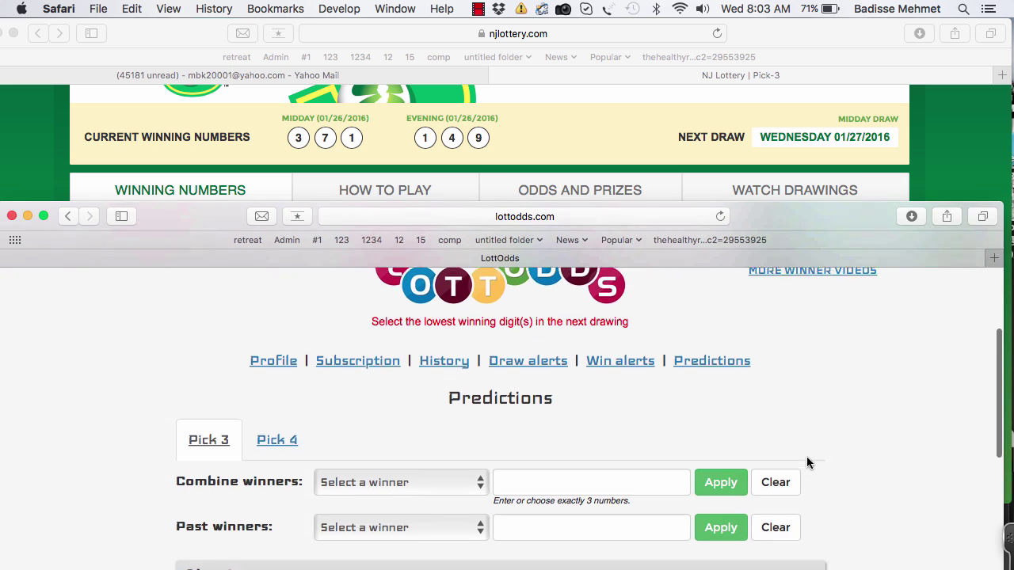
# - Review the LottOdds Pick 3 predictions form and the New Jersey Lottery Pick-3 table of recent winning numbers
pyautogui.scroll(-3, 807, 461)
pyautogui.scroll(-1, 806, 456)
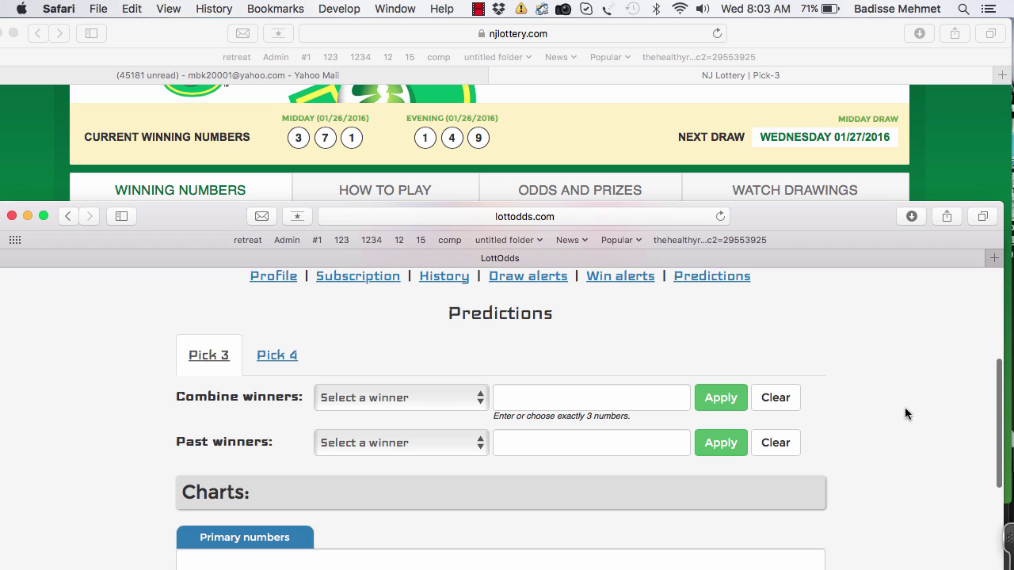
pyautogui.scroll(5, 904, 413)
pyautogui.click(899, 172)
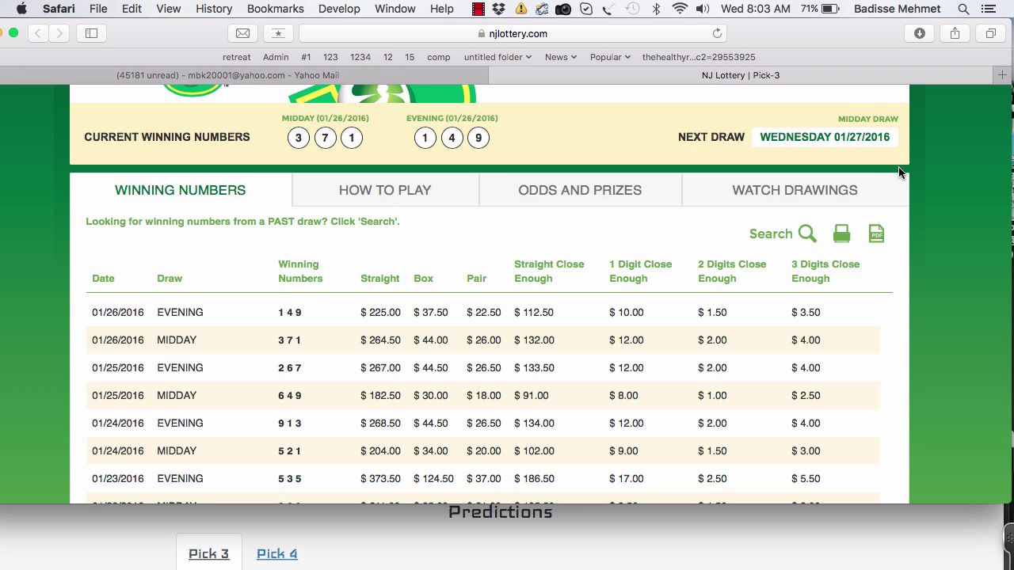
pyautogui.scroll(5, 899, 172)
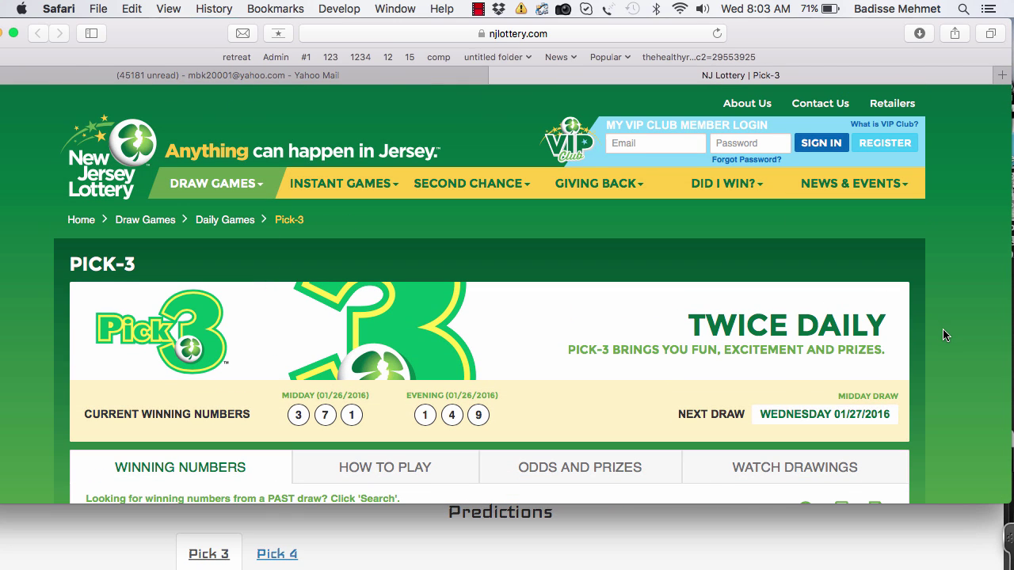
pyautogui.scroll(-5, 942, 335)
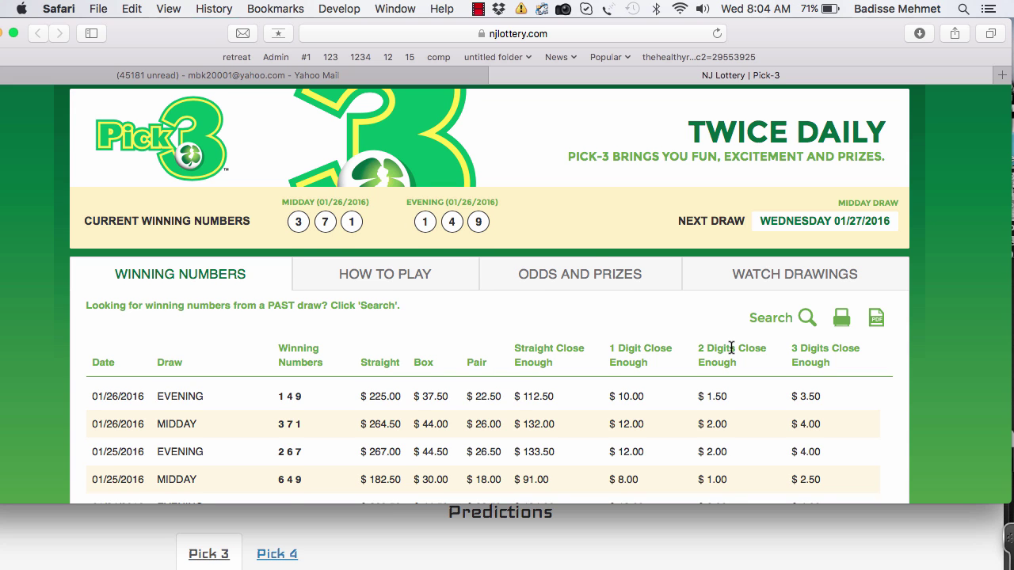
pyautogui.scroll(-5, 730, 346)
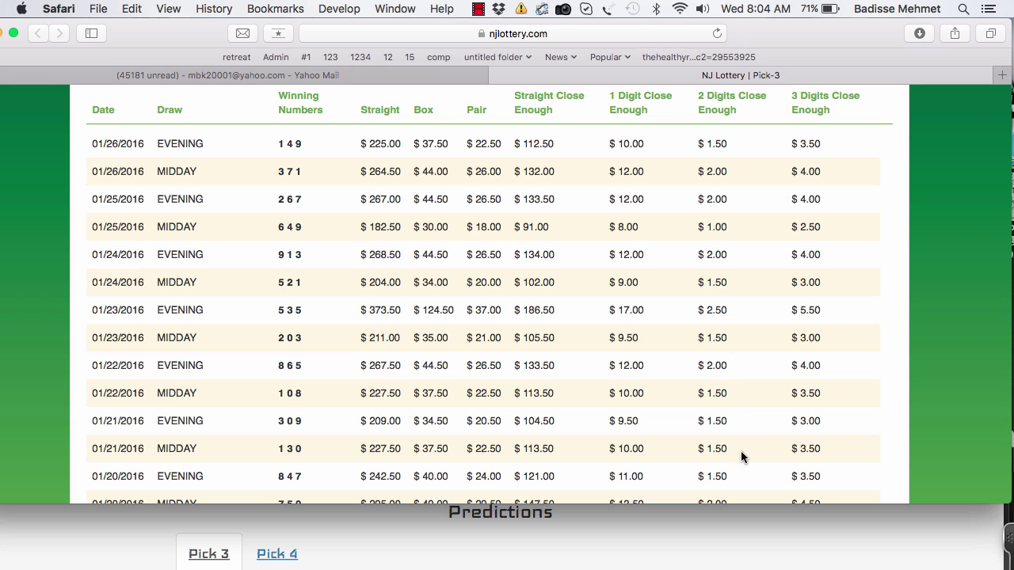
# - Bring the LottOdds predictions window forward and move it slightly lower on the screen
pyautogui.click(747, 536)
pyautogui.scroll(-5, 817, 485)
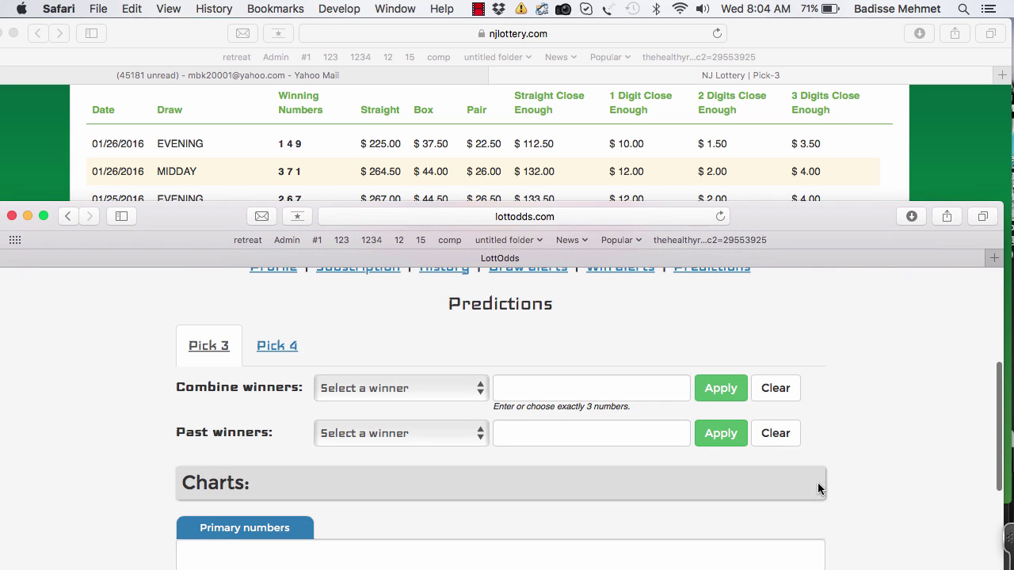
pyautogui.moveTo(859, 216); pyautogui.dragTo(862, 230)
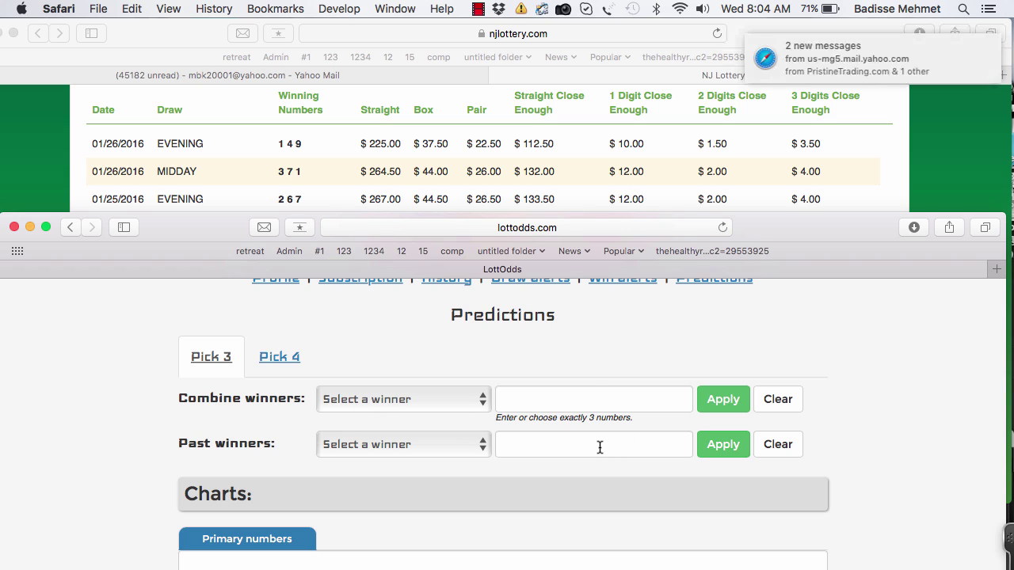
# - Return to the NJ Lottery results and highlight 149 from the 01/26/2016 evening draw and 649 from the 01/25/2016 midday draw
pyautogui.click(895, 176)
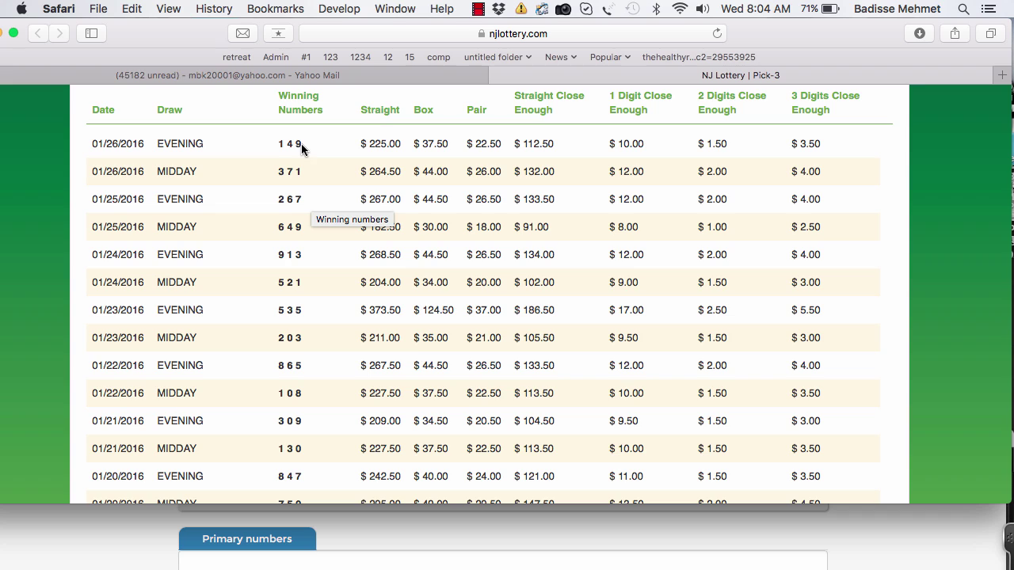
pyautogui.moveTo(277, 143); pyautogui.dragTo(304, 145)
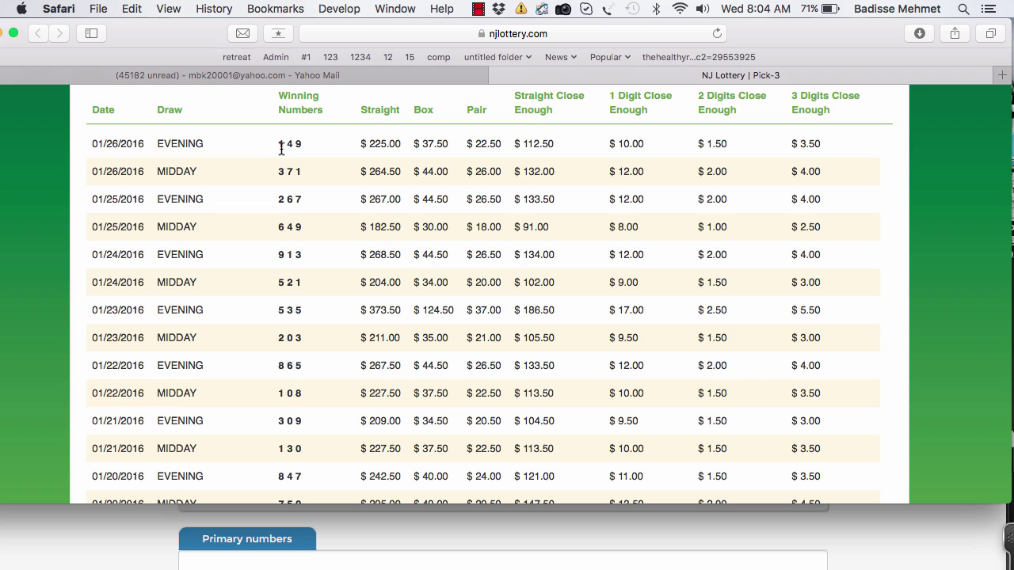
pyautogui.moveTo(278, 147); pyautogui.dragTo(306, 148)
pyautogui.moveTo(279, 143); pyautogui.dragTo(301, 144)
pyautogui.click(301, 227)
pyautogui.moveTo(302, 228); pyautogui.dragTo(279, 226)
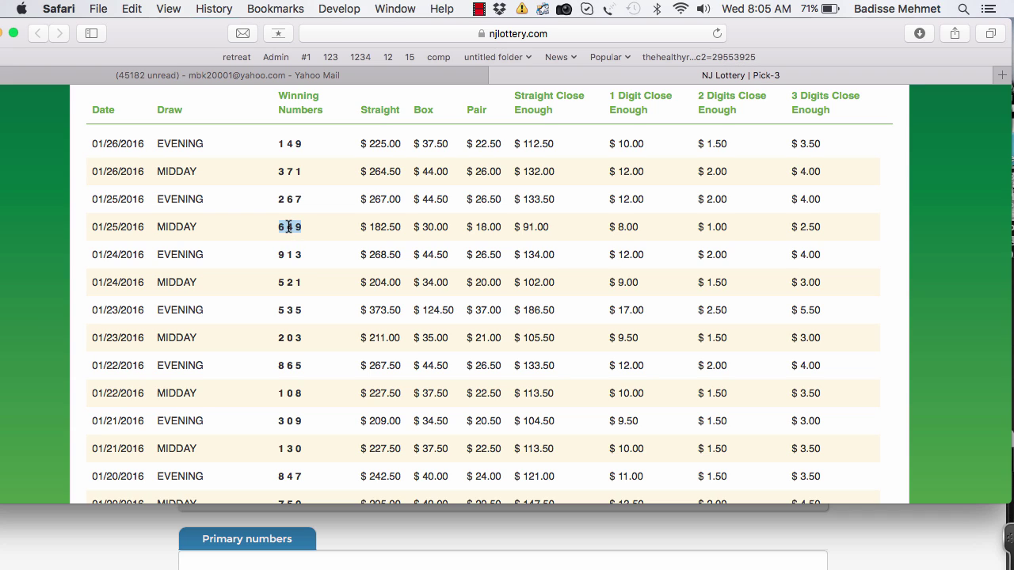
# - Compare the first digit of the 01/26/2016 evening number with the last two digits of the 01/25/2016 midday number
pyautogui.click(283, 143)
pyautogui.moveTo(277, 143); pyautogui.dragTo(277, 144)
pyautogui.moveTo(302, 225); pyautogui.dragTo(288, 225)
pyautogui.click(290, 143)
pyautogui.moveTo(302, 227); pyautogui.dragTo(284, 227)
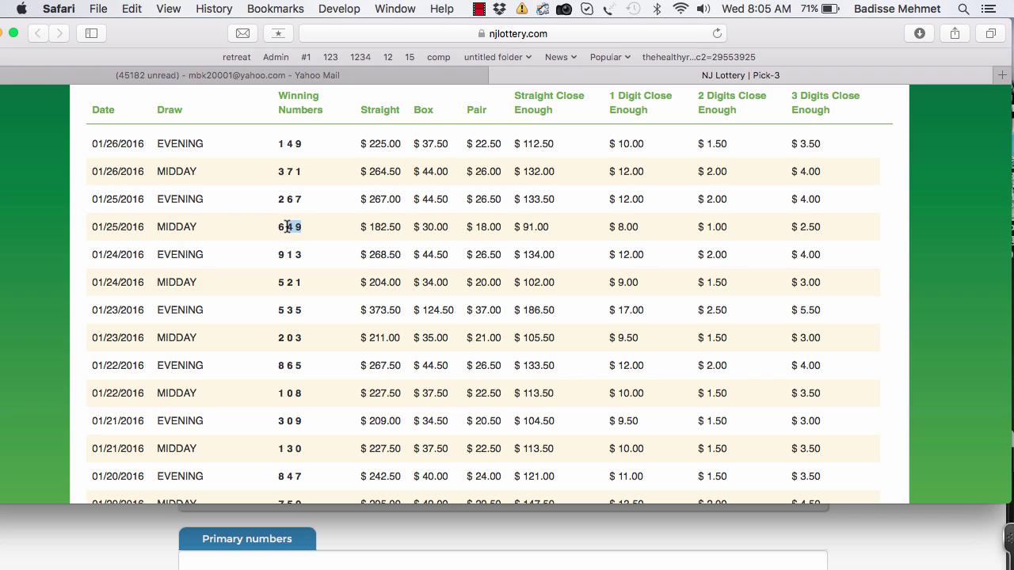
pyautogui.click(283, 145)
pyautogui.doubleClick(281, 144)
pyautogui.moveTo(302, 226); pyautogui.dragTo(286, 227)
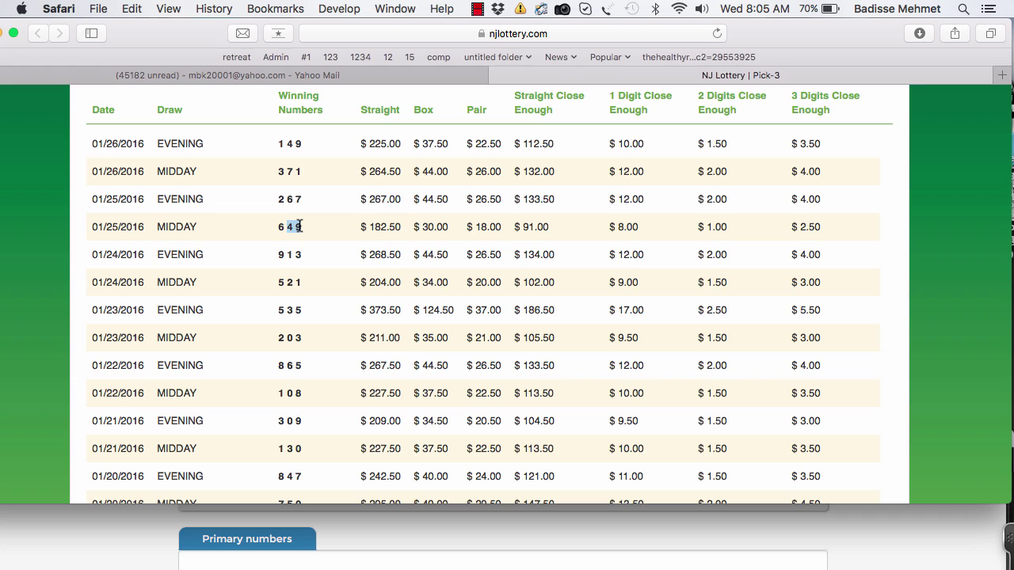
pyautogui.click(300, 226)
pyautogui.moveTo(287, 143); pyautogui.dragTo(276, 143)
pyautogui.click(277, 143)
pyautogui.moveTo(301, 226); pyautogui.dragTo(288, 227)
# - Compare winning number 913 from the 01/24/2016 evening draw with 371 from the 01/26/2016 midday draw
pyautogui.click(305, 255)
pyautogui.moveTo(305, 255); pyautogui.dragTo(278, 252)
pyautogui.click(301, 182)
pyautogui.moveTo(302, 171); pyautogui.dragTo(278, 171)
pyautogui.click(282, 177)
pyautogui.scroll(-2, 321, 264)
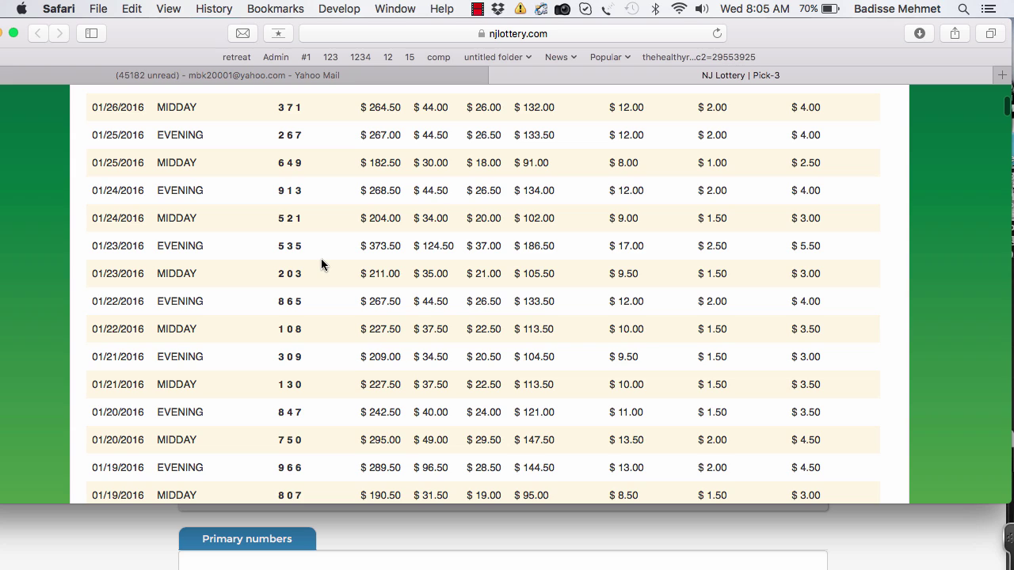
pyautogui.doubleClick(300, 190)
pyautogui.click(303, 107)
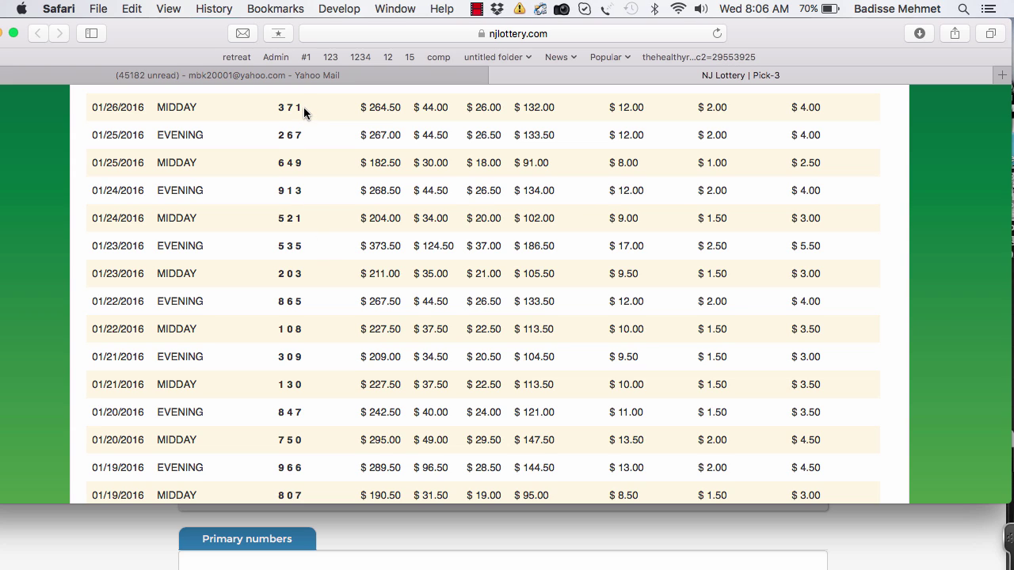
pyautogui.moveTo(304, 107); pyautogui.dragTo(277, 106)
# - Generate LottOdds Pick 3 predictions using 913 as the past winner
pyautogui.click(428, 536)
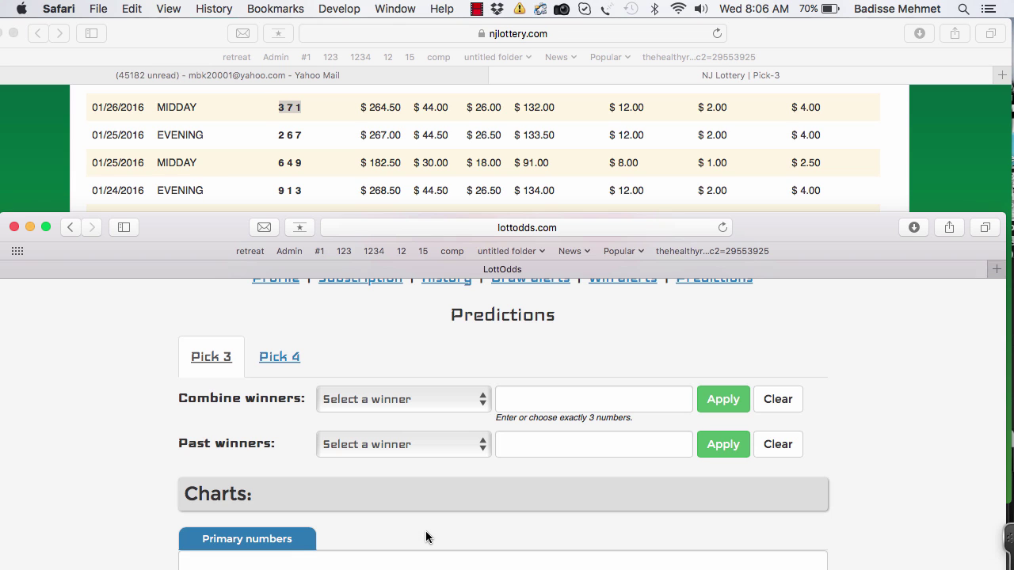
pyautogui.click(543, 435)
pyautogui.write('913')
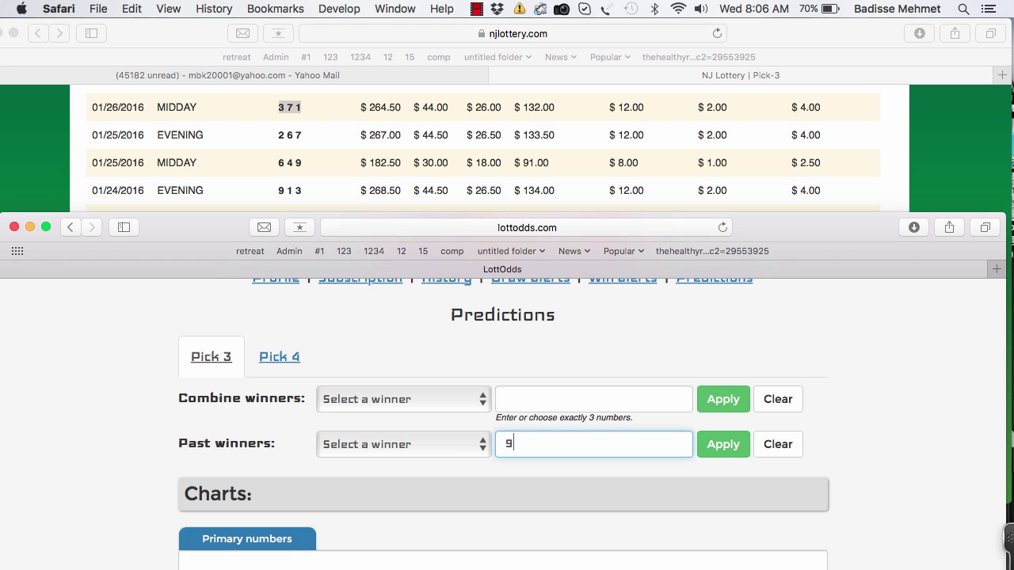
pyautogui.click(740, 434)
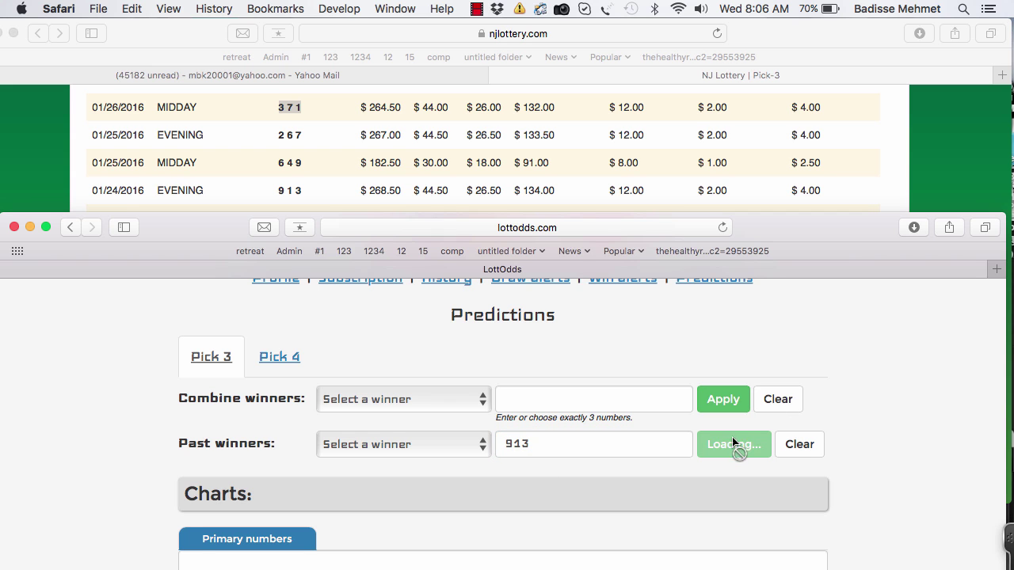
pyautogui.scroll(-5, 868, 486)
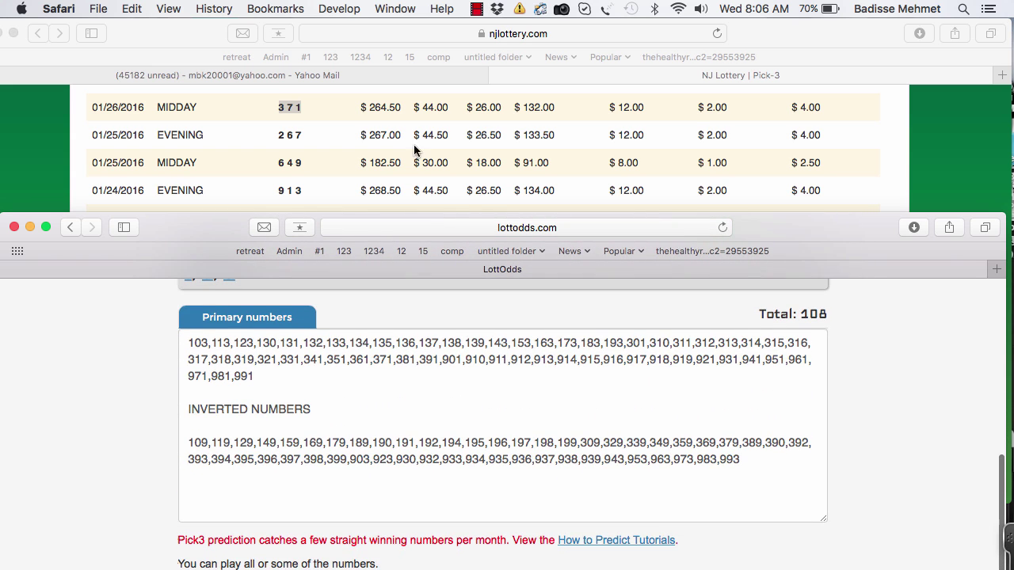
# - Check the 01/26/2016 midday winning number against the generated list of primary numbers
pyautogui.click(304, 104)
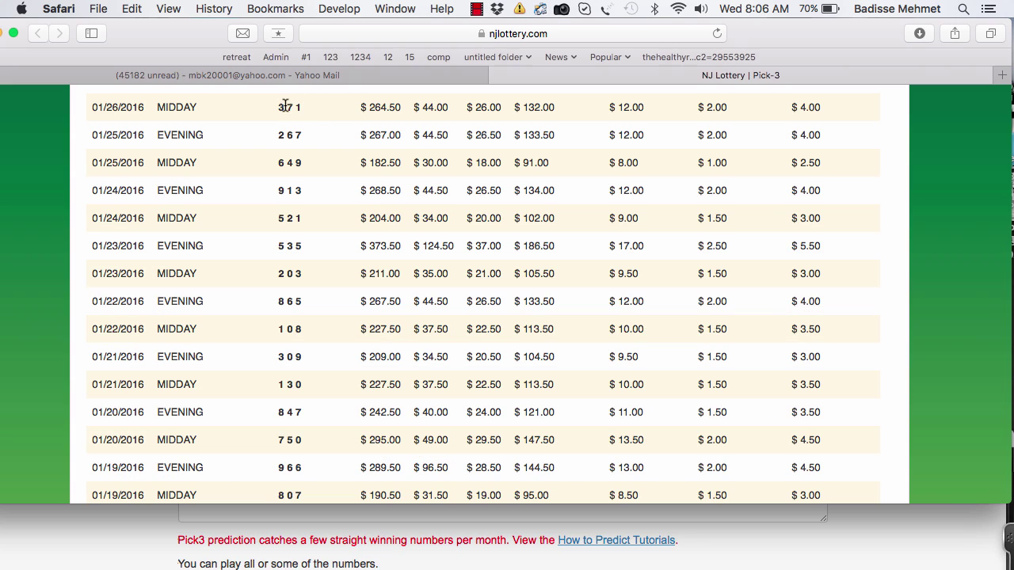
pyautogui.click(721, 518)
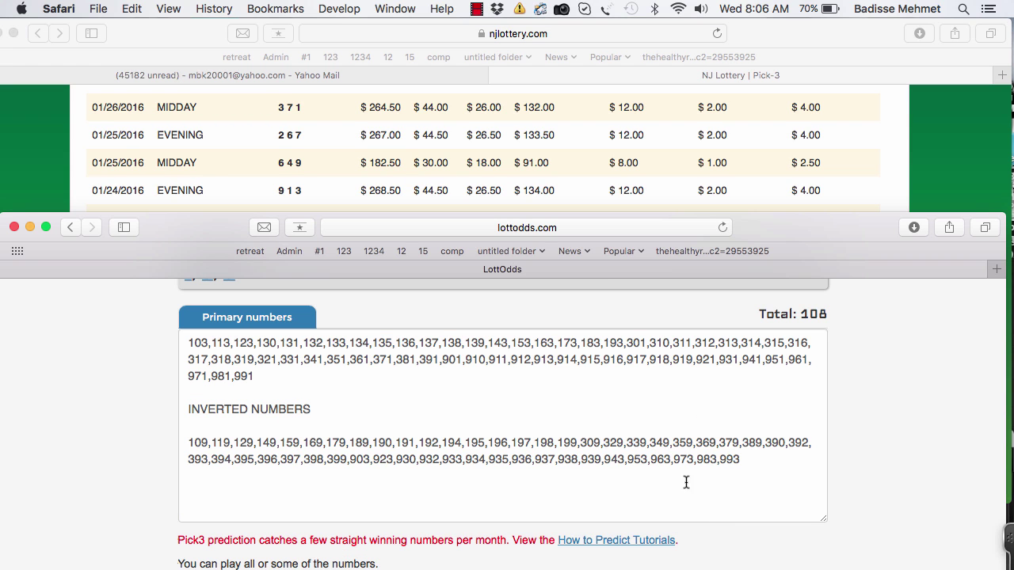
pyautogui.scroll(5, 421, 387)
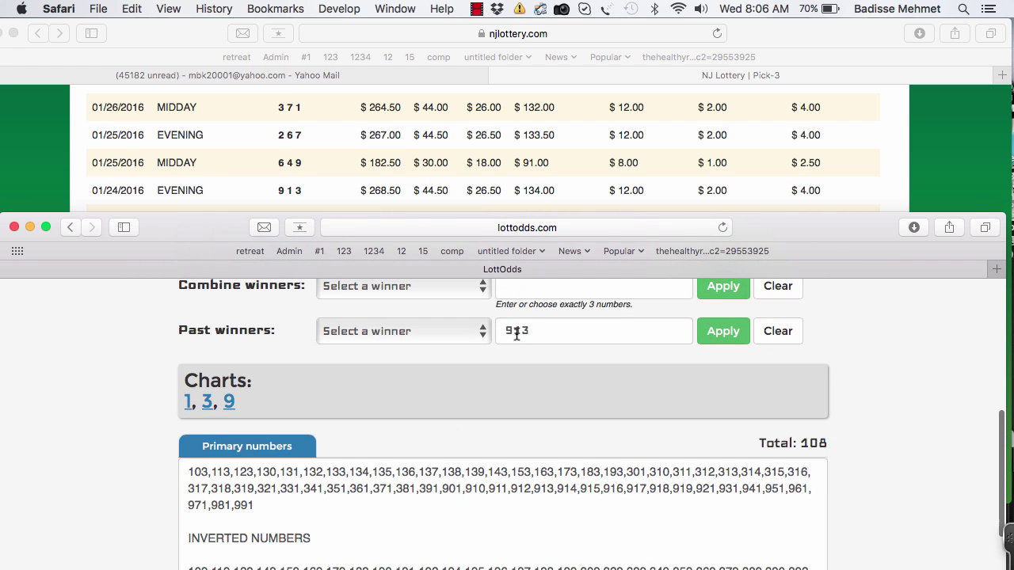
pyautogui.scroll(-2, 625, 419)
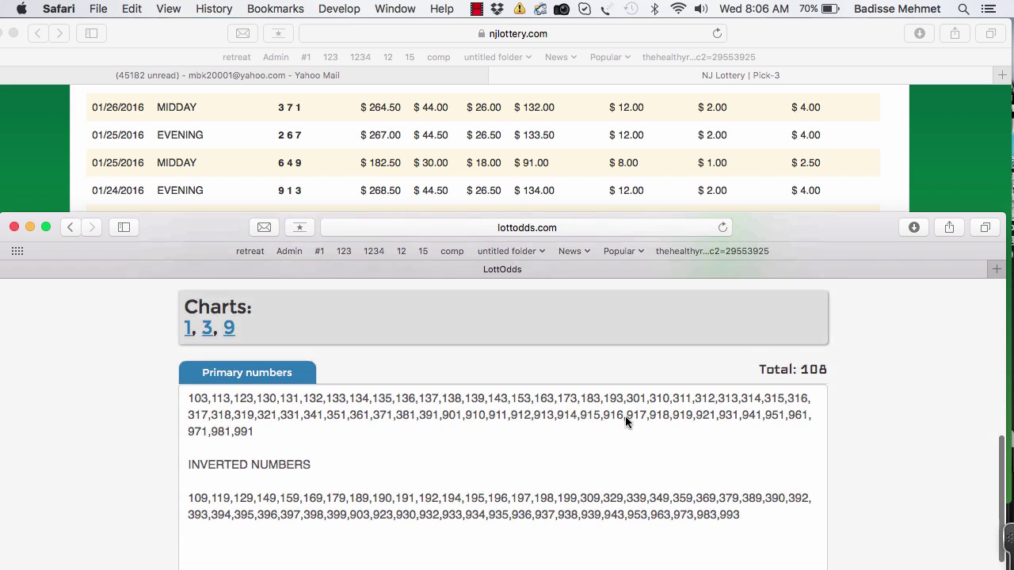
pyautogui.scroll(-1, 625, 419)
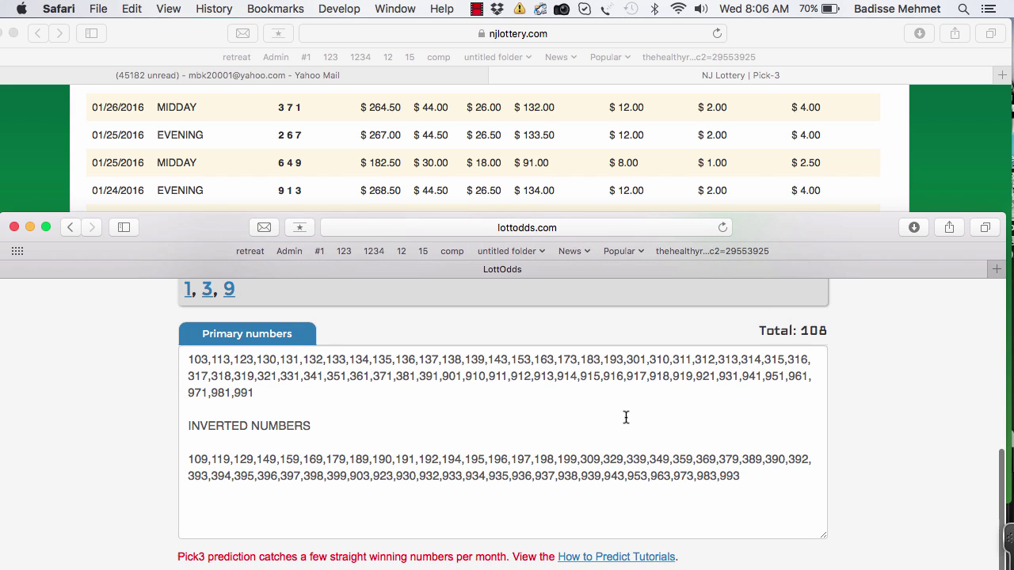
pyautogui.scroll(-1, 625, 417)
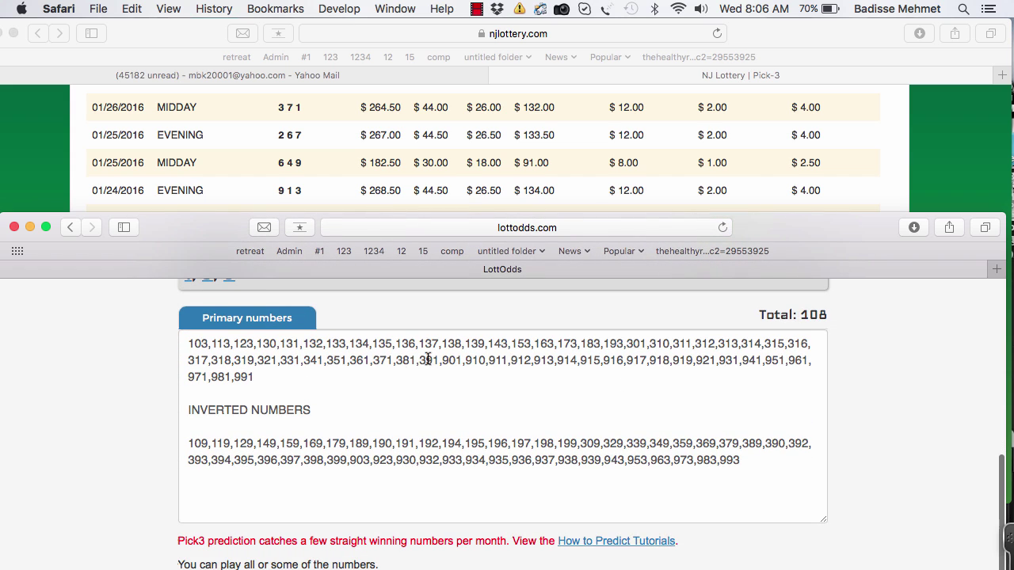
# - Highlight 371, 137, 173 and 317 one after another in the primary numbers list
pyautogui.doubleClick(384, 360)
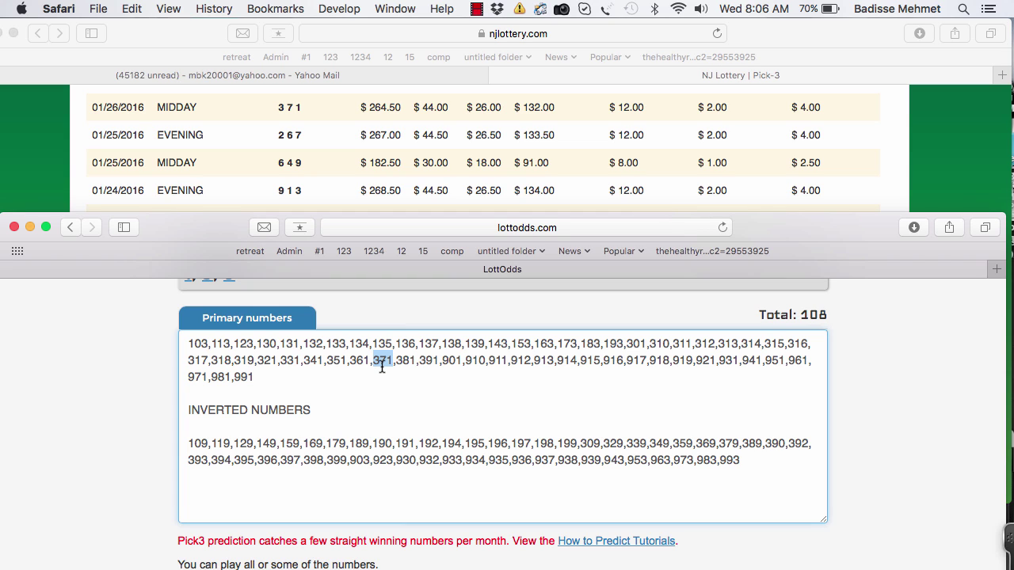
pyautogui.doubleClick(420, 341)
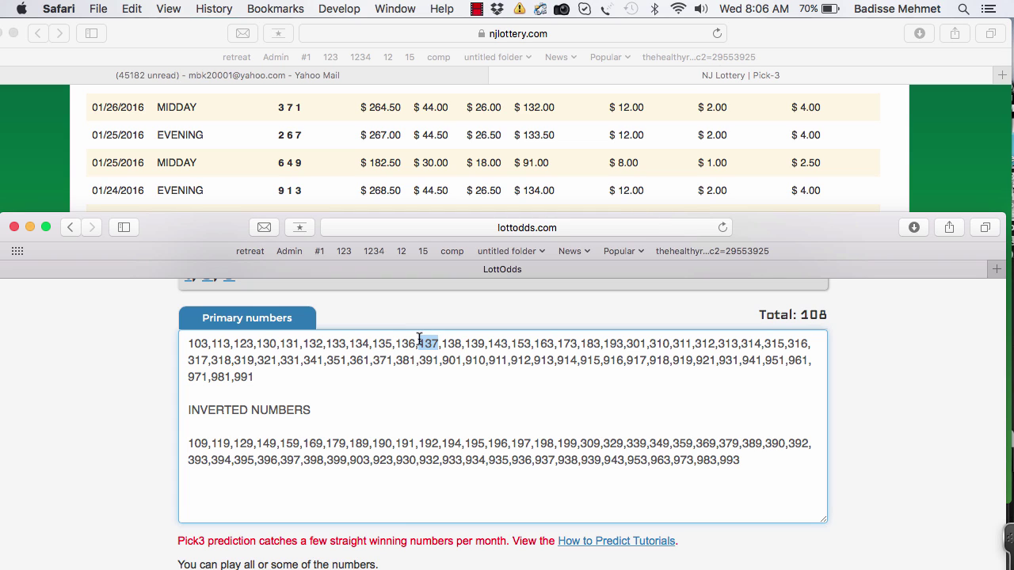
pyautogui.doubleClick(571, 343)
pyautogui.moveTo(572, 343); pyautogui.dragTo(559, 342)
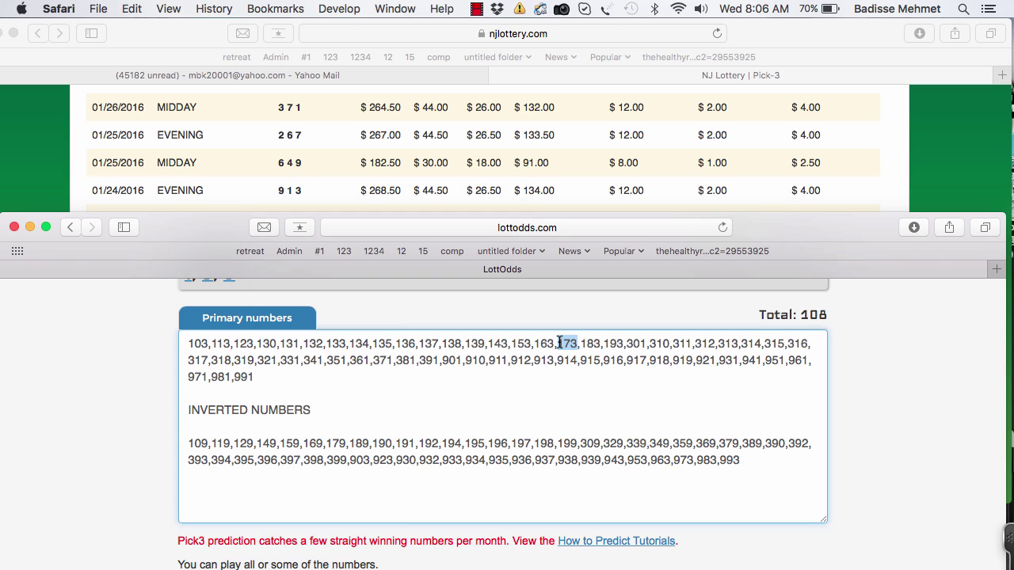
pyautogui.moveTo(209, 360); pyautogui.dragTo(188, 360)
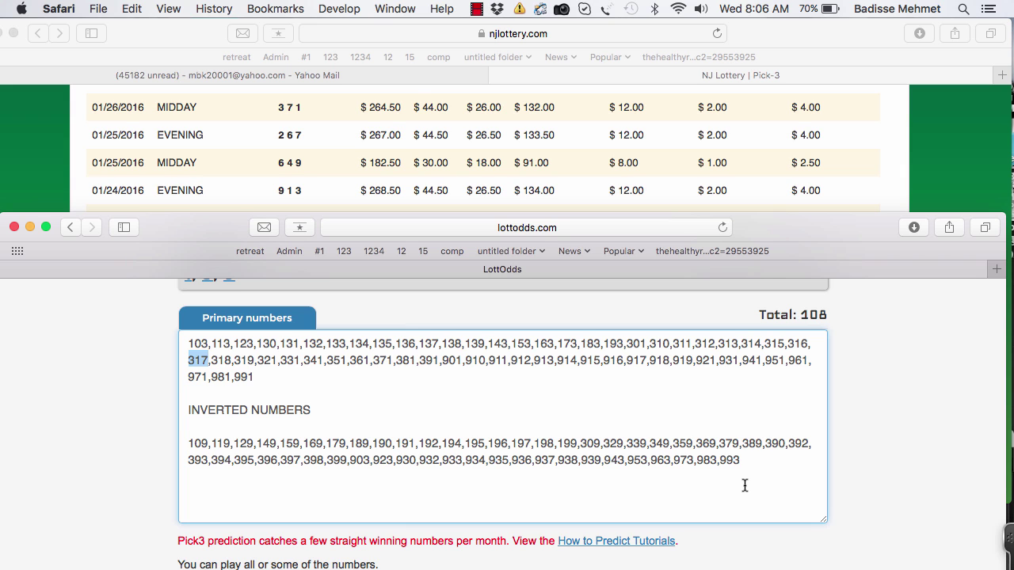
# - Go back to the NJ Lottery results and highlight the digits of 149 in the 01/26/2016 evening draw
pyautogui.scroll(3, 894, 443)
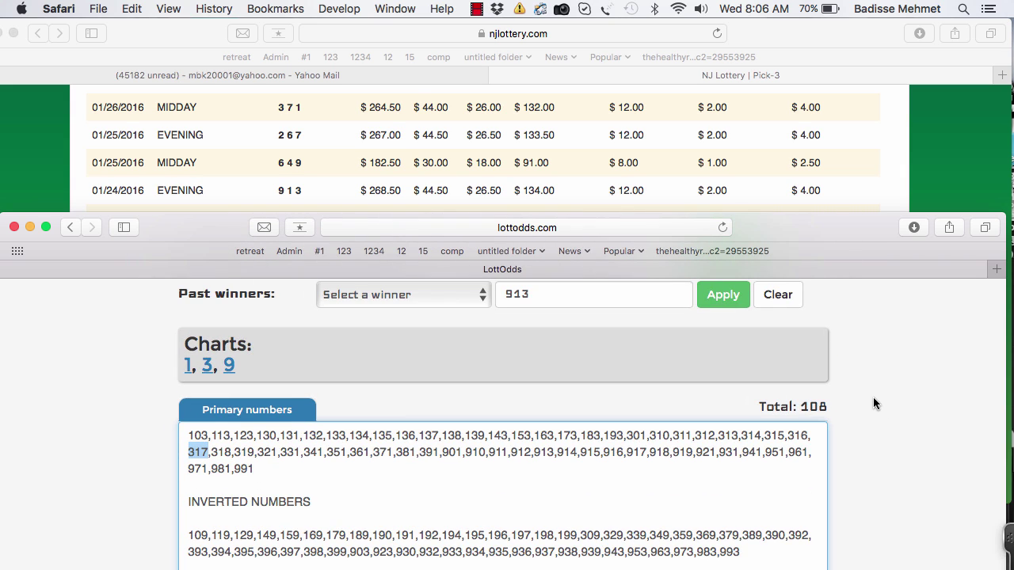
pyautogui.scroll(5, 874, 402)
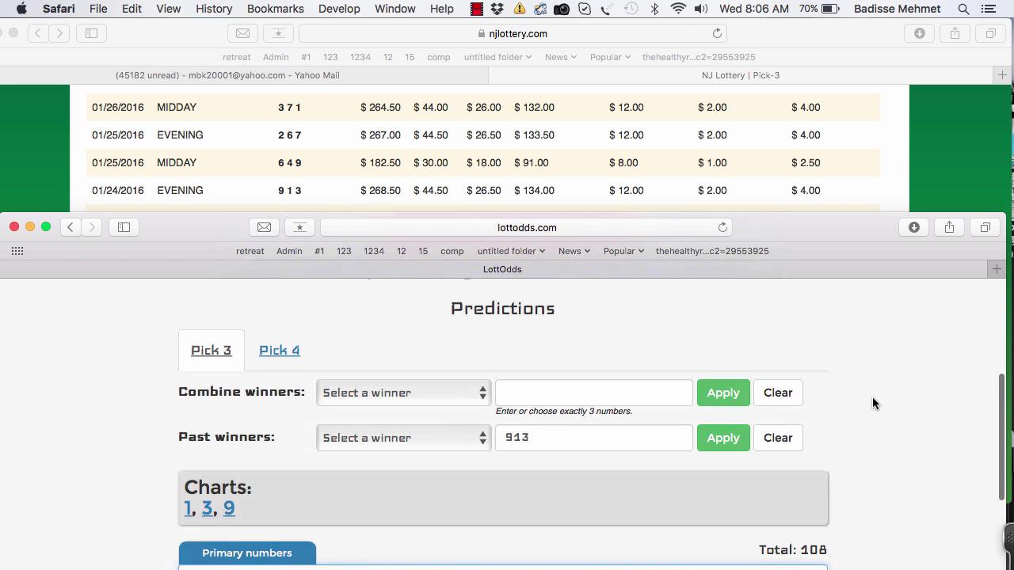
pyautogui.scroll(2, 871, 397)
pyautogui.click(881, 171)
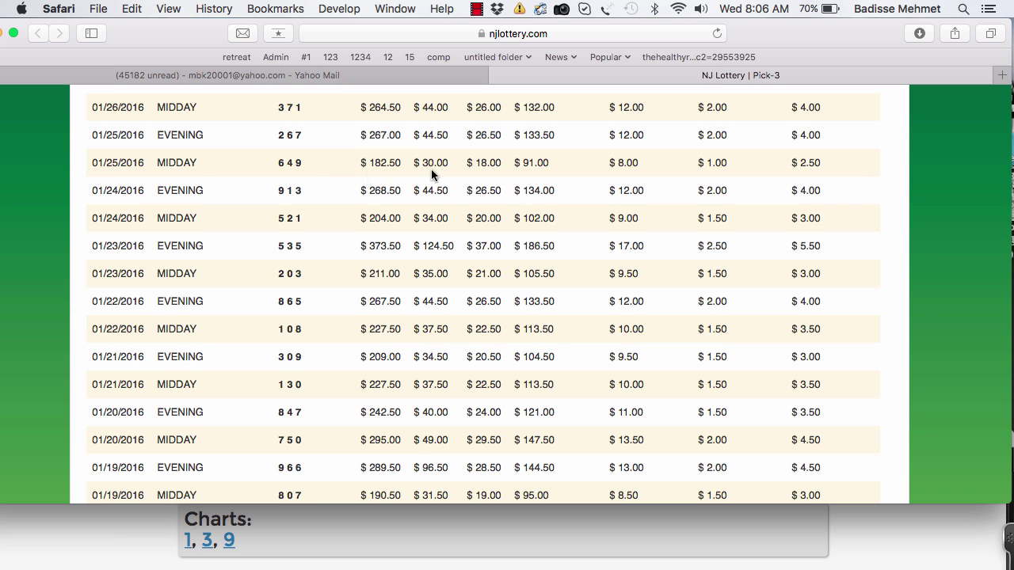
pyautogui.scroll(2, 319, 161)
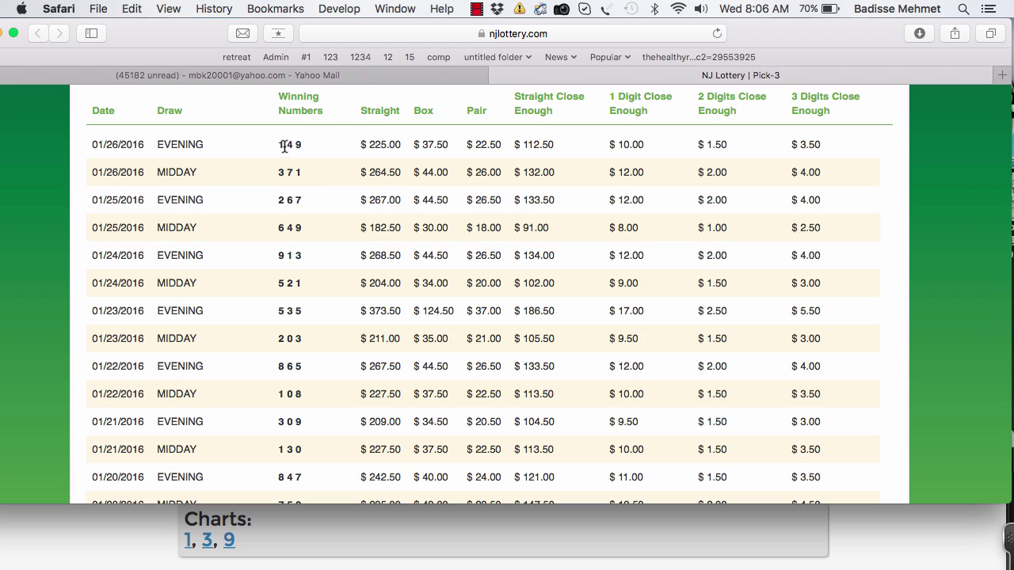
pyautogui.moveTo(280, 144); pyautogui.dragTo(301, 144)
pyautogui.click(286, 144)
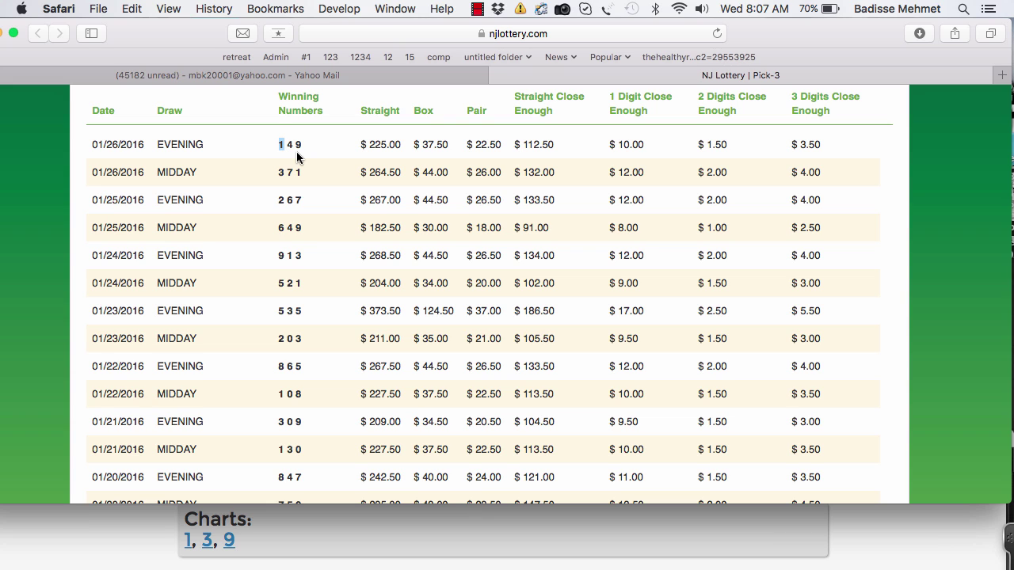
# - Compare 371 from the 01/26/2016 midday draw with the first digit of that day's evening number, ending with 371 highlighted
pyautogui.scroll(-3, 305, 179)
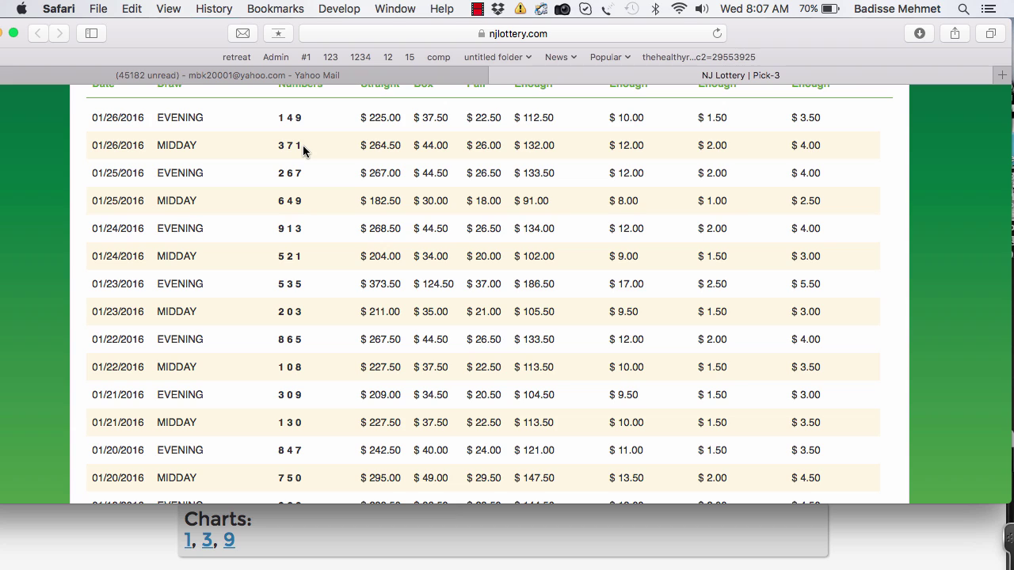
pyautogui.moveTo(303, 148); pyautogui.dragTo(279, 140)
pyautogui.click(295, 144)
pyautogui.moveTo(285, 117); pyautogui.dragTo(279, 117)
pyautogui.moveTo(278, 144); pyautogui.dragTo(301, 146)
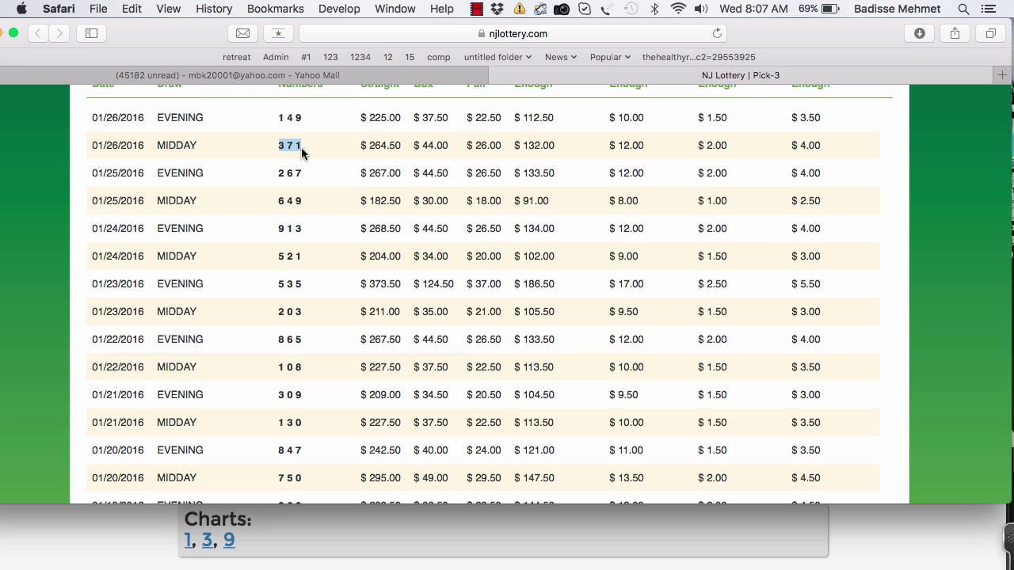
# - Highlight the digits of 649 in the 01/25/2016 midday draw of the NJ Lottery results
pyautogui.scroll(-1, 303, 152)
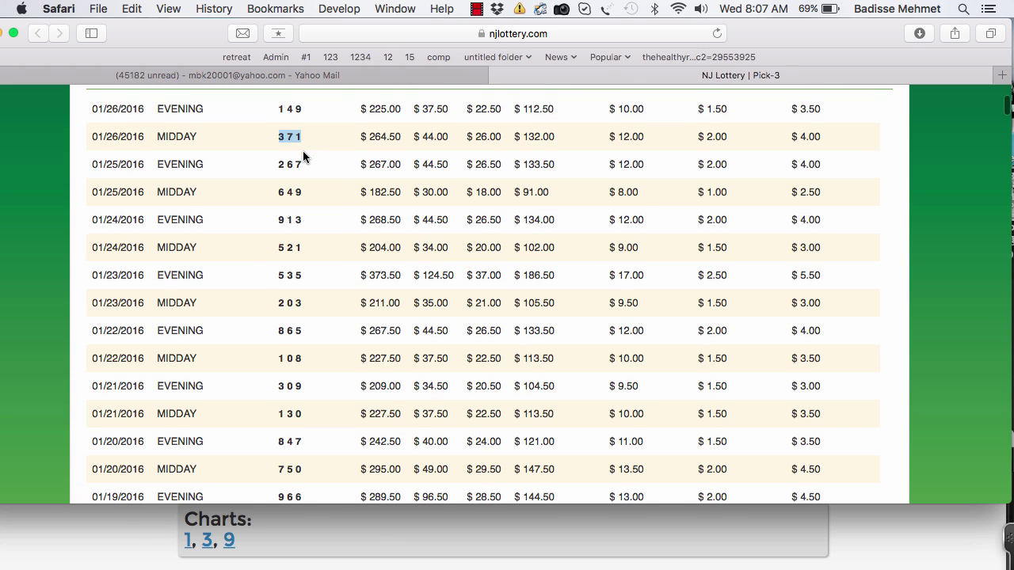
pyautogui.click(302, 192)
pyautogui.moveTo(303, 191)
pyautogui.mouseDown()
pyautogui.moveTo(279, 193)
pyautogui.moveTo(299, 192)
pyautogui.mouseUp()
pyautogui.click(301, 193)
pyautogui.moveTo(296, 192); pyautogui.dragTo(289, 191)
pyautogui.click(289, 192)
# - Highlight 913 from the 01/24/2016 evening draw and compare it with 149 from the 01/26/2016 evening draw
pyautogui.moveTo(301, 221); pyautogui.dragTo(277, 220)
pyautogui.click(308, 221)
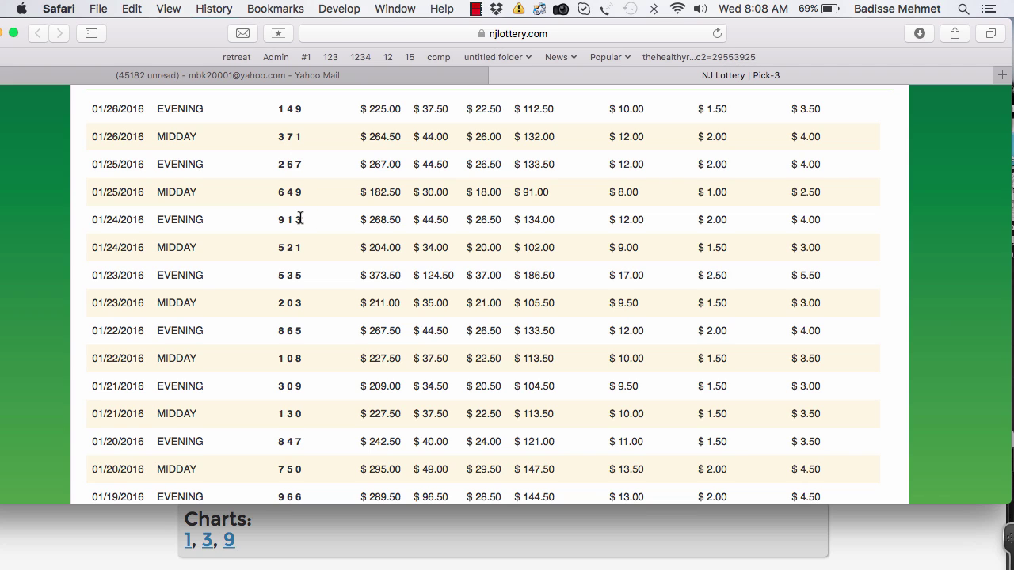
pyautogui.moveTo(301, 220); pyautogui.dragTo(279, 220)
pyautogui.moveTo(303, 108); pyautogui.dragTo(280, 109)
pyautogui.moveTo(303, 219)
pyautogui.mouseDown()
pyautogui.moveTo(279, 219)
pyautogui.moveTo(300, 219)
pyautogui.mouseUp()
# - Switch to the LottOdds predictions and highlight 149 in the inverted numbers list
pyautogui.click(453, 511)
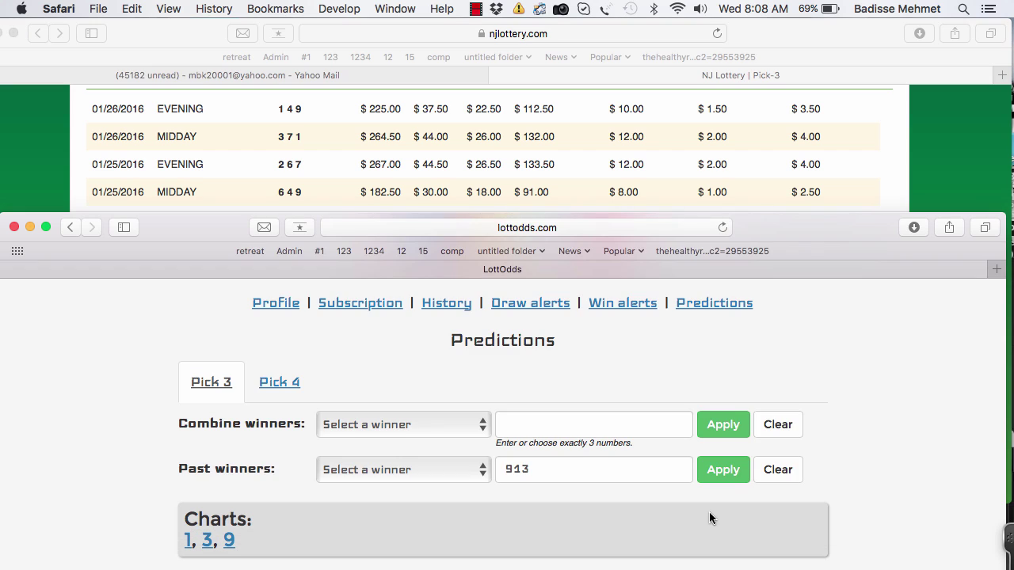
pyautogui.scroll(-3, 709, 511)
pyautogui.scroll(-2, 833, 447)
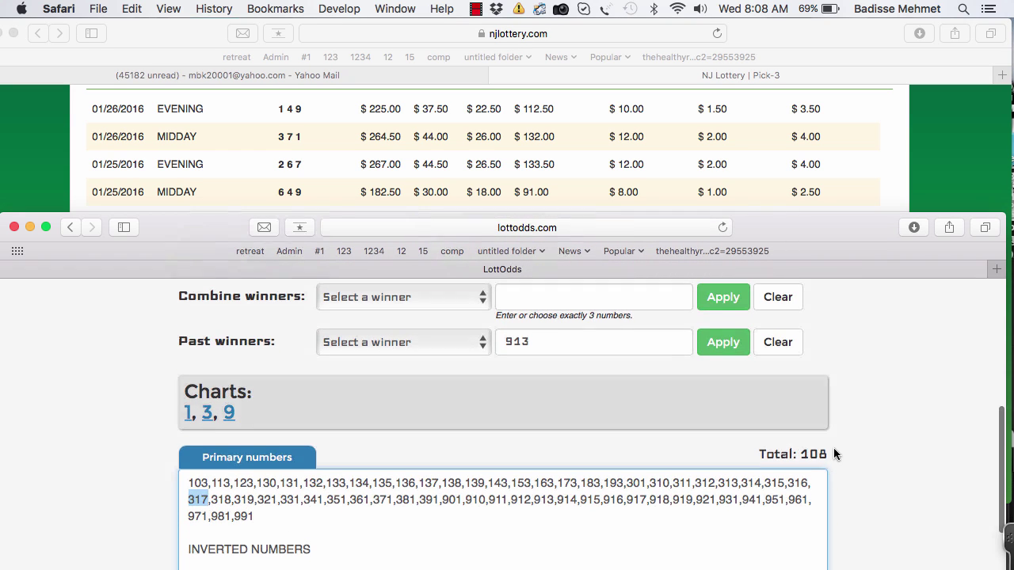
pyautogui.scroll(-3, 833, 447)
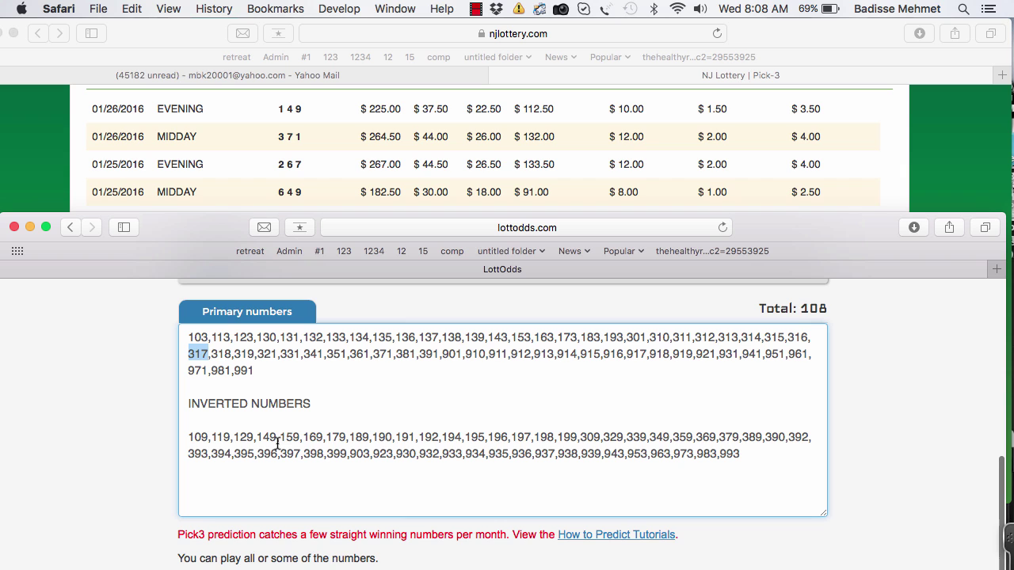
pyautogui.moveTo(277, 437); pyautogui.dragTo(258, 437)
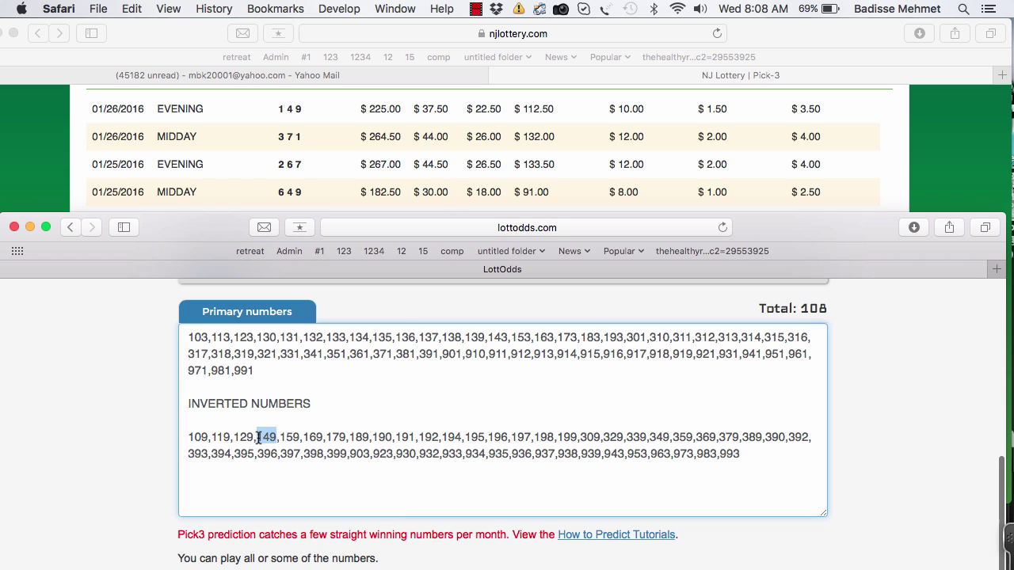
# - Return to the NJ Lottery results and compare 913 from the 01/24/2016 evening draw with 371 and 149 from 01/26/2016
pyautogui.click(332, 205)
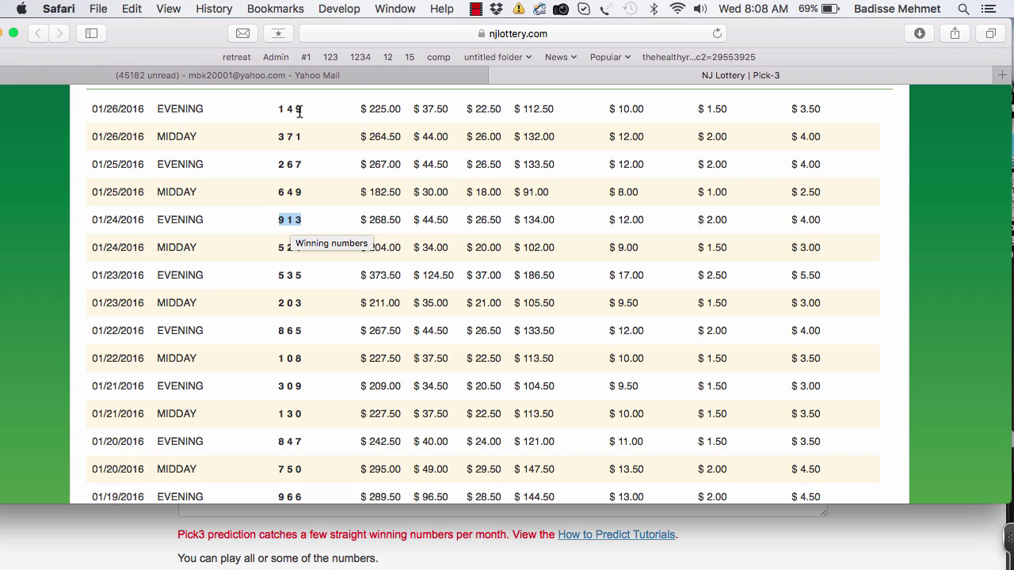
pyautogui.click(289, 221)
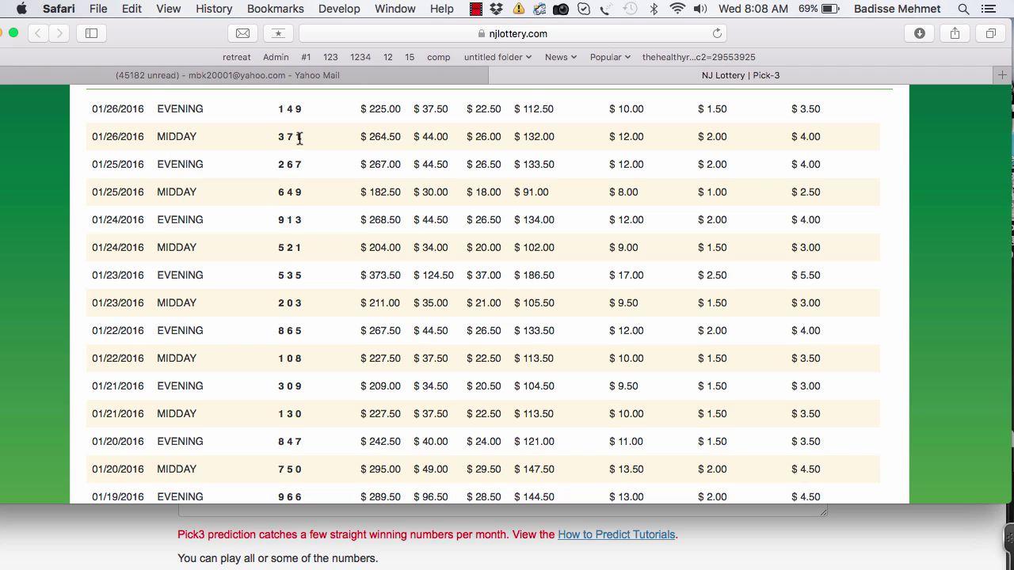
pyautogui.moveTo(300, 136); pyautogui.dragTo(279, 139)
pyautogui.moveTo(301, 221); pyautogui.dragTo(295, 221)
pyautogui.click(283, 137)
pyautogui.moveTo(305, 109); pyautogui.dragTo(277, 108)
pyautogui.moveTo(303, 221); pyautogui.dragTo(276, 220)
pyautogui.click(287, 109)
pyautogui.click(282, 109)
pyautogui.moveTo(349, 223); pyautogui.dragTo(279, 220)
pyautogui.click(281, 218)
# - In the LottOdds predictions, highlight 194 among the inverted numbers, followed by 914 and 941 among the primary numbers
pyautogui.click(735, 540)
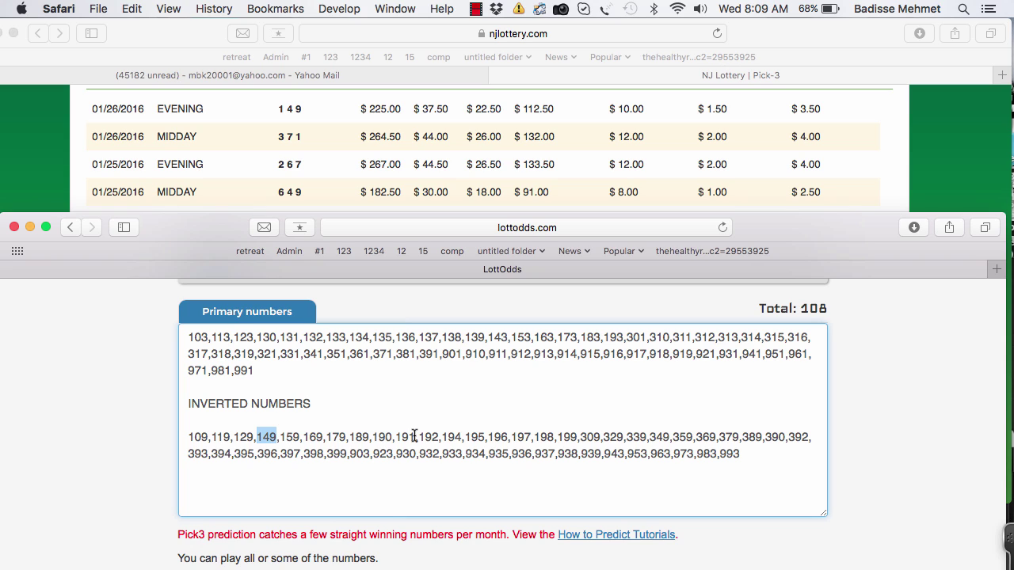
pyautogui.moveTo(442, 436); pyautogui.dragTo(460, 436)
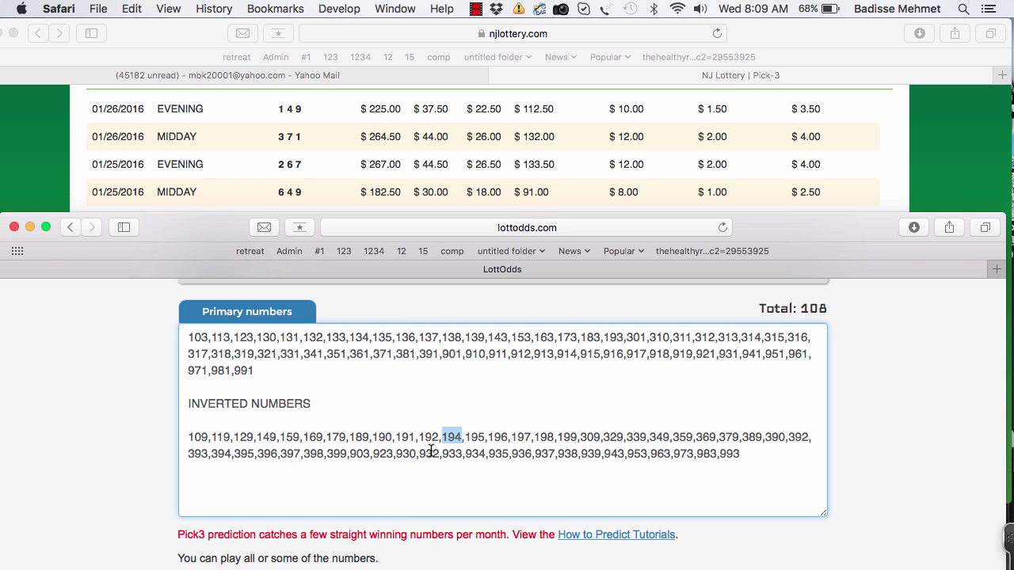
pyautogui.scroll(1, 549, 422)
pyautogui.scroll(3, 550, 421)
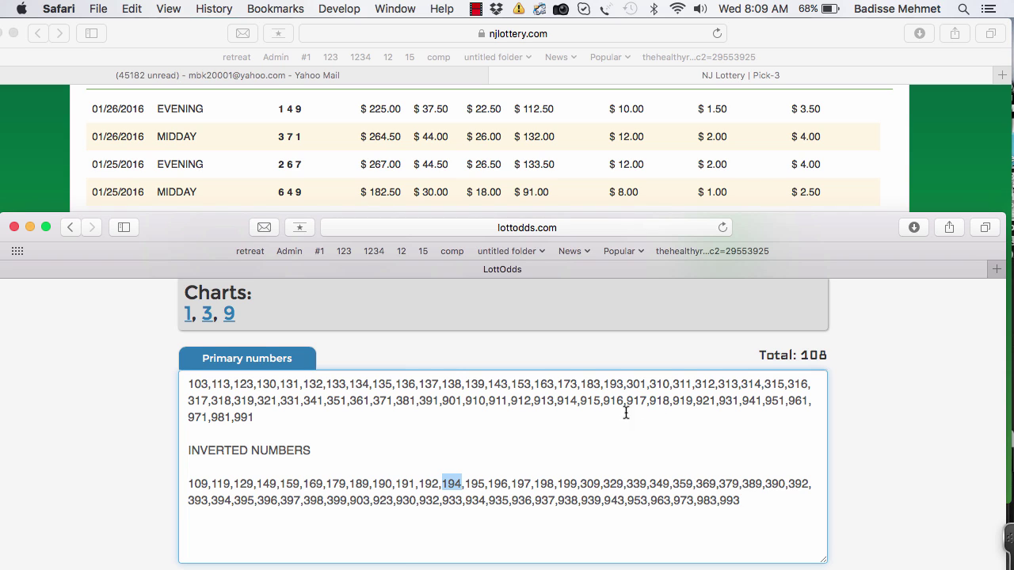
pyautogui.moveTo(575, 400); pyautogui.dragTo(560, 399)
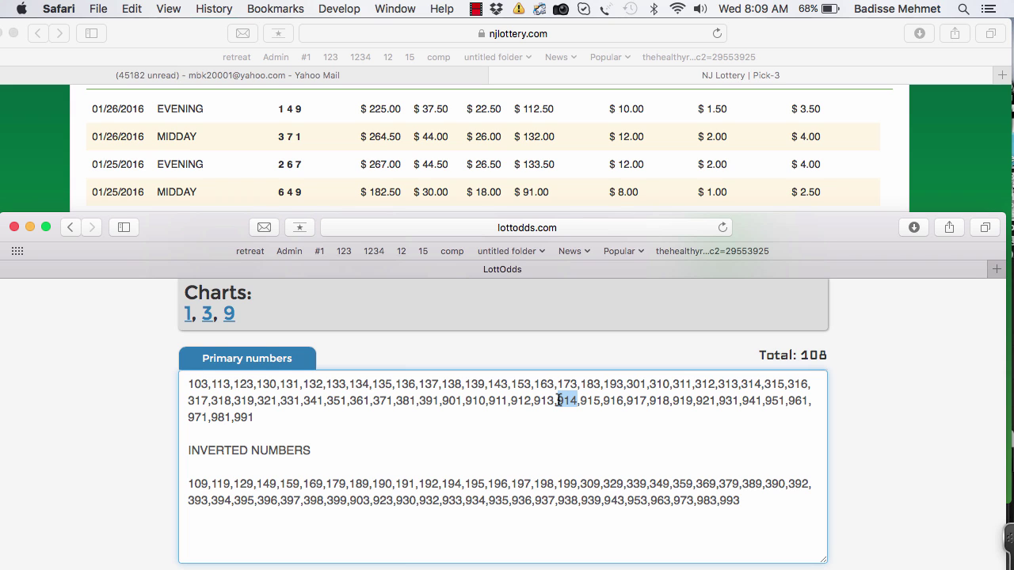
pyautogui.moveTo(763, 400); pyautogui.dragTo(741, 400)
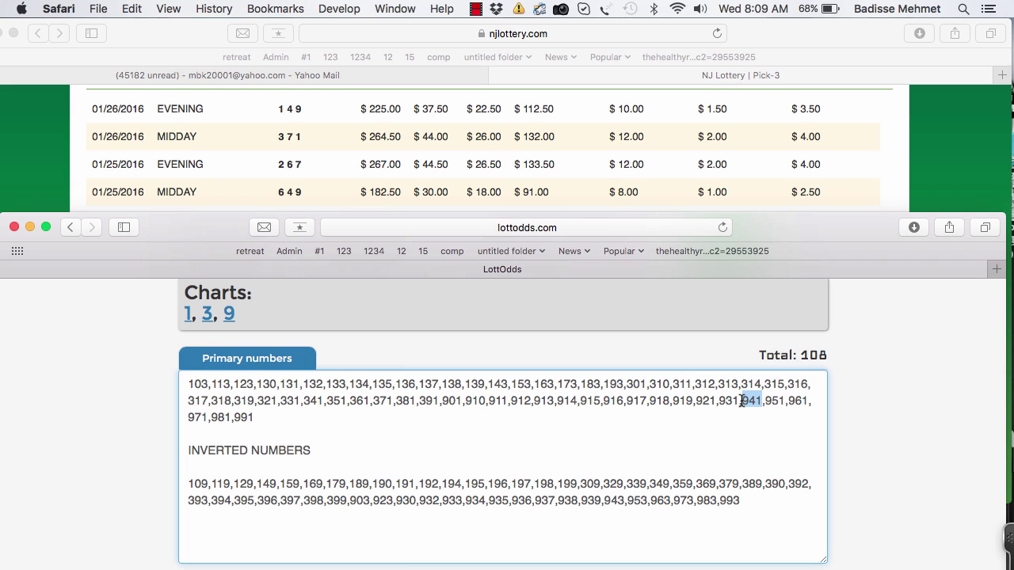
pyautogui.scroll(8, 837, 432)
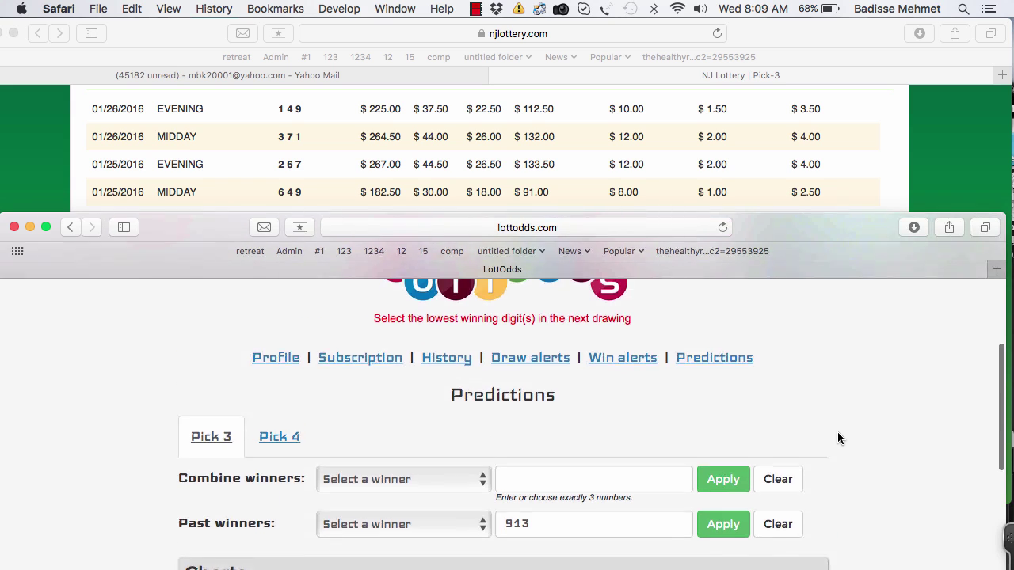
pyautogui.click(881, 159)
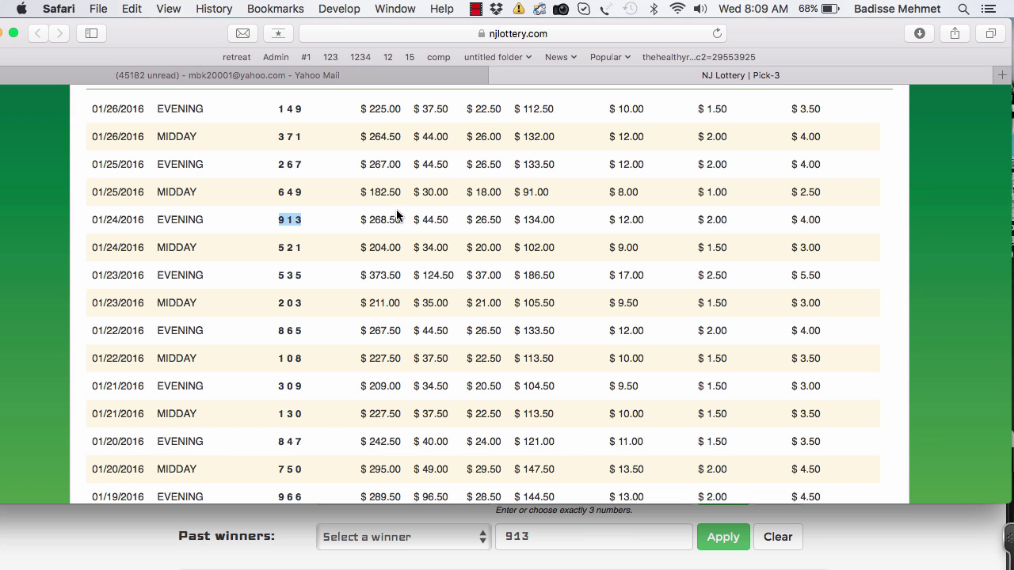
pyautogui.click(323, 195)
pyautogui.click(855, 540)
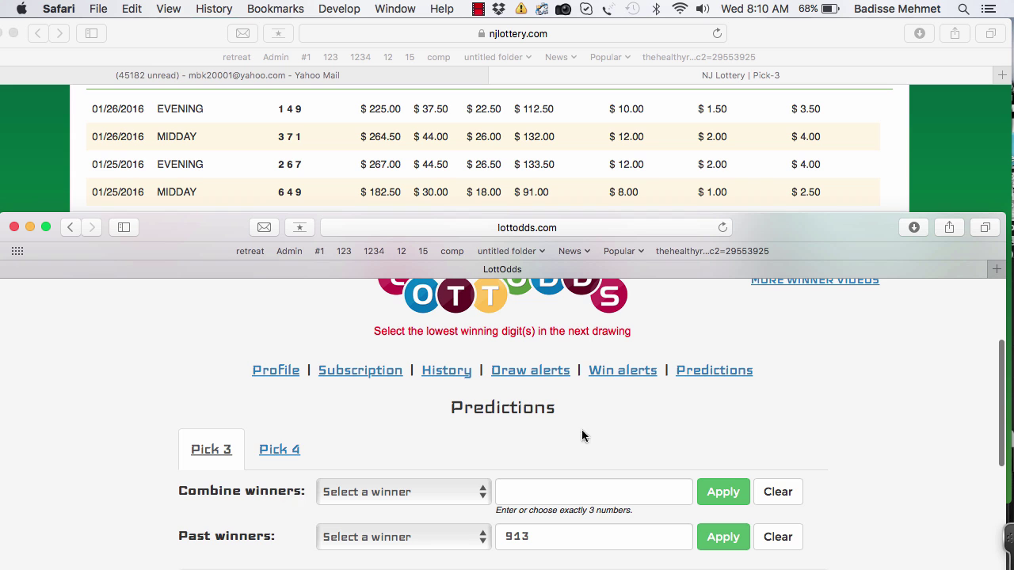
pyautogui.scroll(-3, 891, 458)
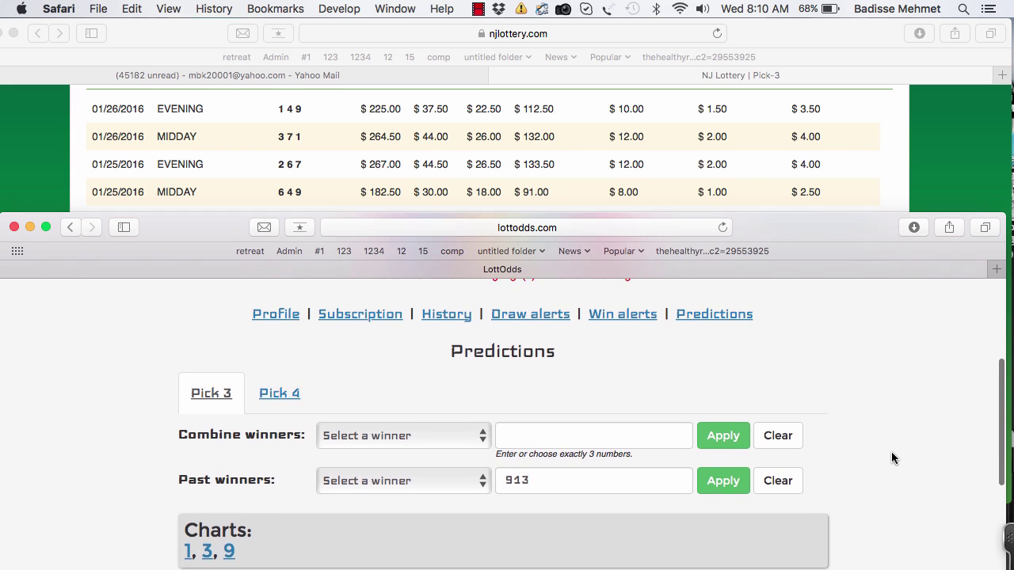
pyautogui.scroll(2, 891, 458)
# - Bring the NJ Lottery results forward and highlight 149 in the 01/26/2016 evening draw
pyautogui.click(615, 162)
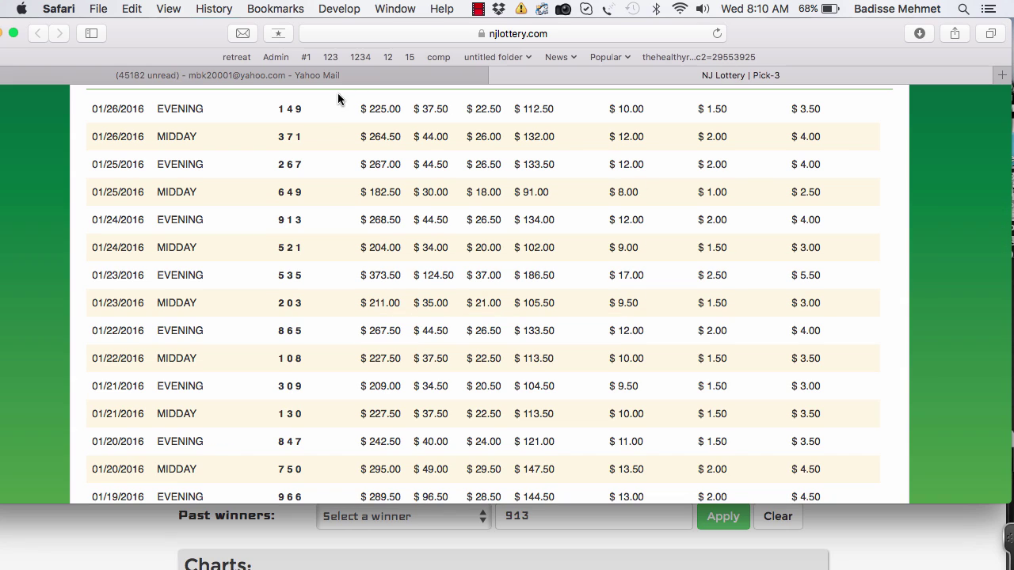
pyautogui.scroll(2, 329, 110)
pyautogui.moveTo(310, 147); pyautogui.dragTo(276, 145)
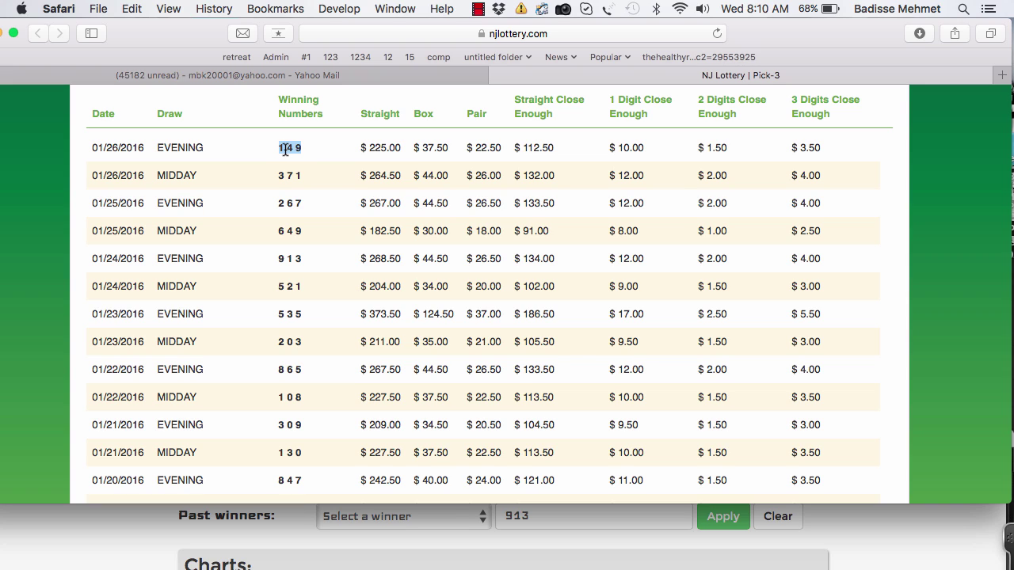
pyautogui.moveTo(306, 175); pyautogui.dragTo(297, 149)
pyautogui.click(281, 150)
pyautogui.click(304, 148)
# - Compare the digits of 371 from the 01/26/2016 midday draw with 149 from that day's evening draw
pyautogui.moveTo(302, 176); pyautogui.dragTo(283, 173)
pyautogui.moveTo(302, 176); pyautogui.dragTo(296, 175)
pyautogui.click(308, 176)
pyautogui.click(301, 176)
pyautogui.moveTo(302, 148); pyautogui.dragTo(280, 147)
pyautogui.click(300, 172)
# - Highlight 649 from the 01/25/2016 midday draw and 371 from the 01/26/2016 midday draw, ending with 649 highlighted
pyautogui.moveTo(304, 230); pyautogui.dragTo(277, 230)
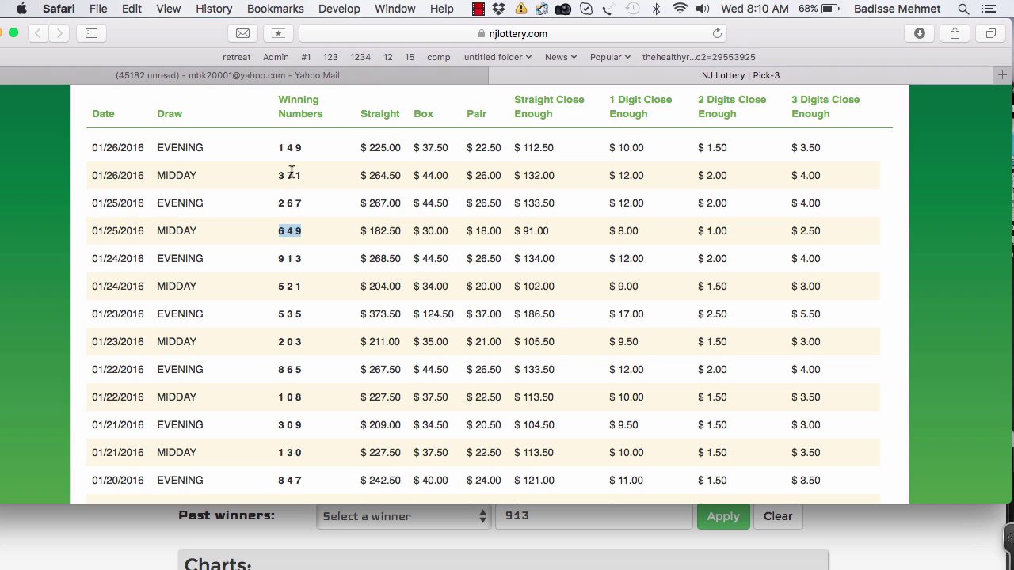
pyautogui.moveTo(277, 149); pyautogui.dragTo(276, 173)
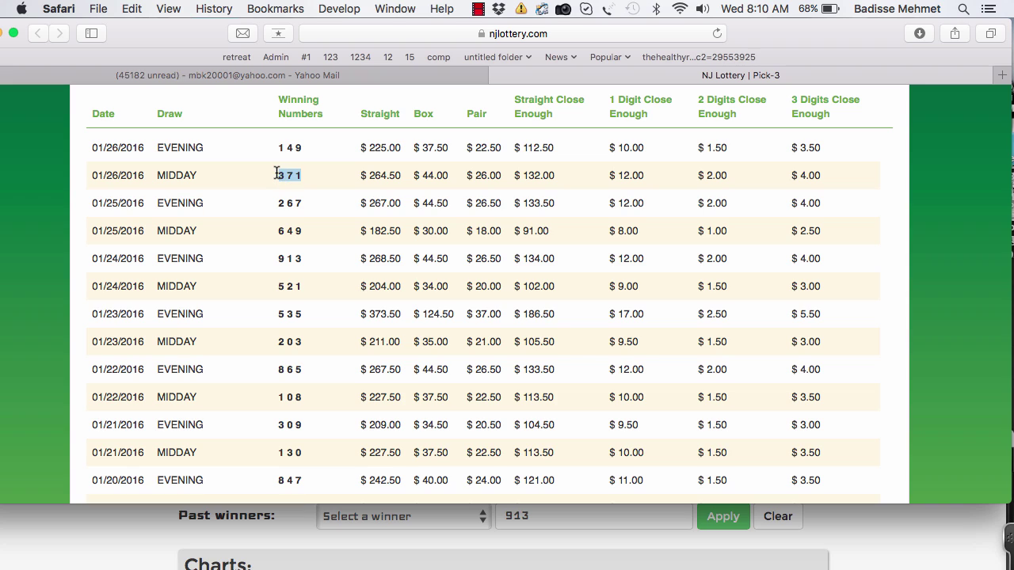
pyautogui.moveTo(307, 230); pyautogui.dragTo(279, 230)
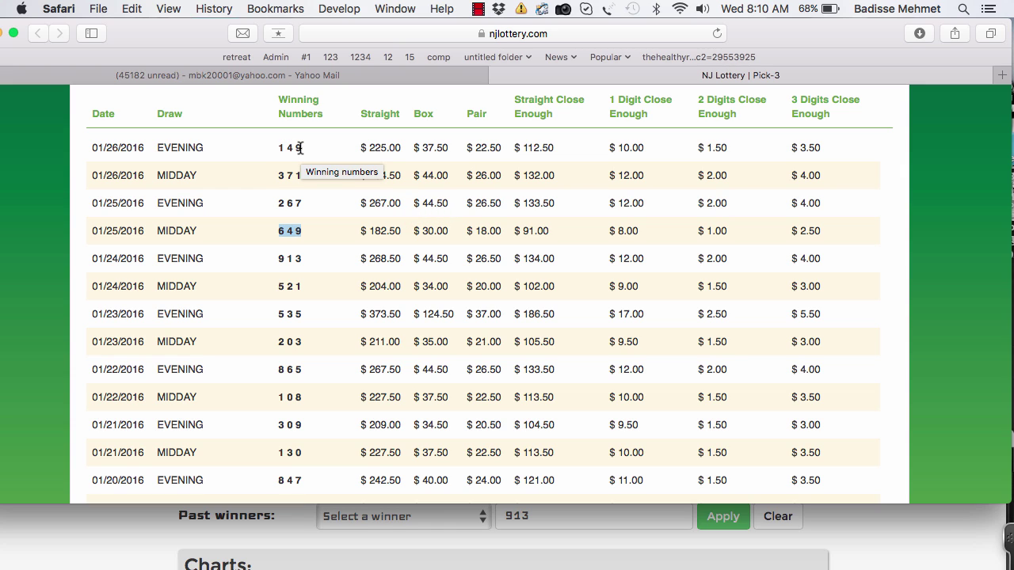
# - Switch to LottOdds, highlight the Combine winners label and reload the Predictions page to clear the previous past-winner entry
pyautogui.click(831, 549)
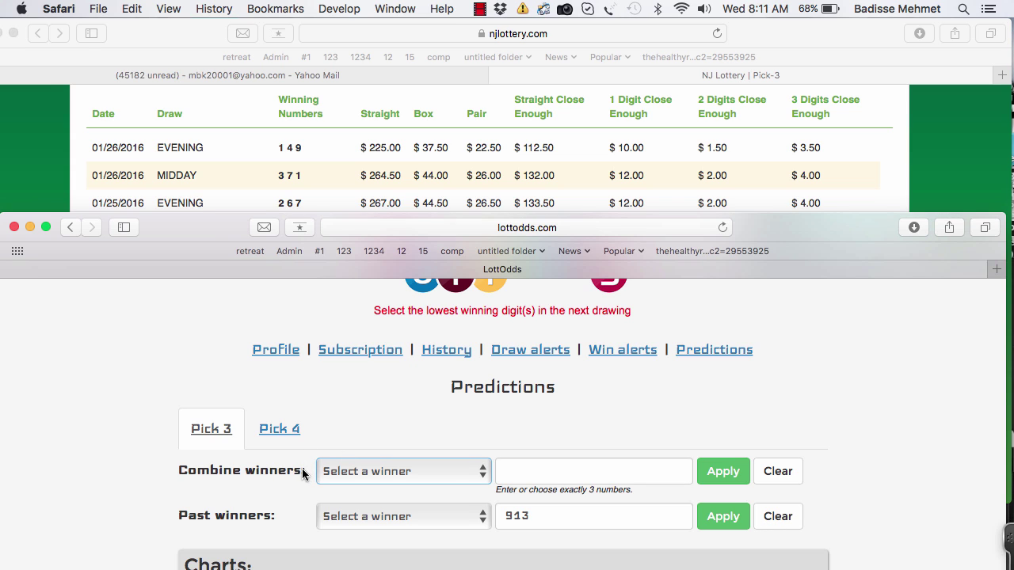
pyautogui.moveTo(302, 468); pyautogui.dragTo(177, 471)
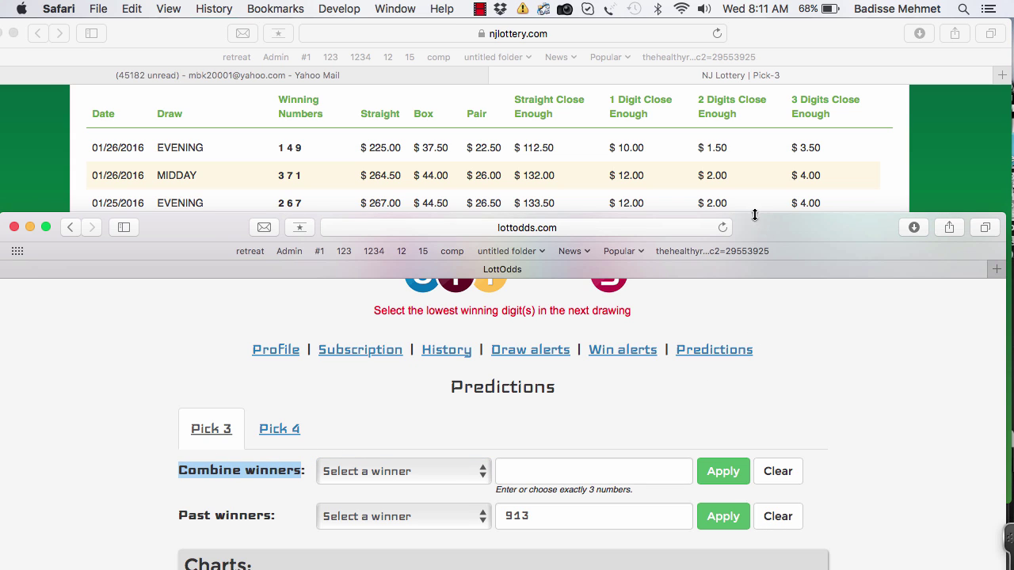
pyautogui.click(722, 229)
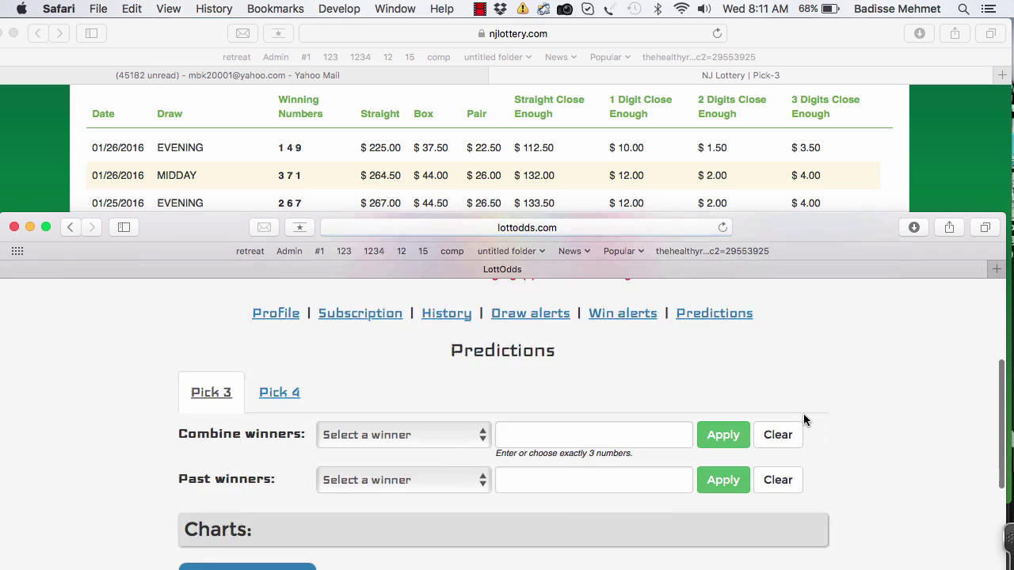
pyautogui.scroll(1, 803, 421)
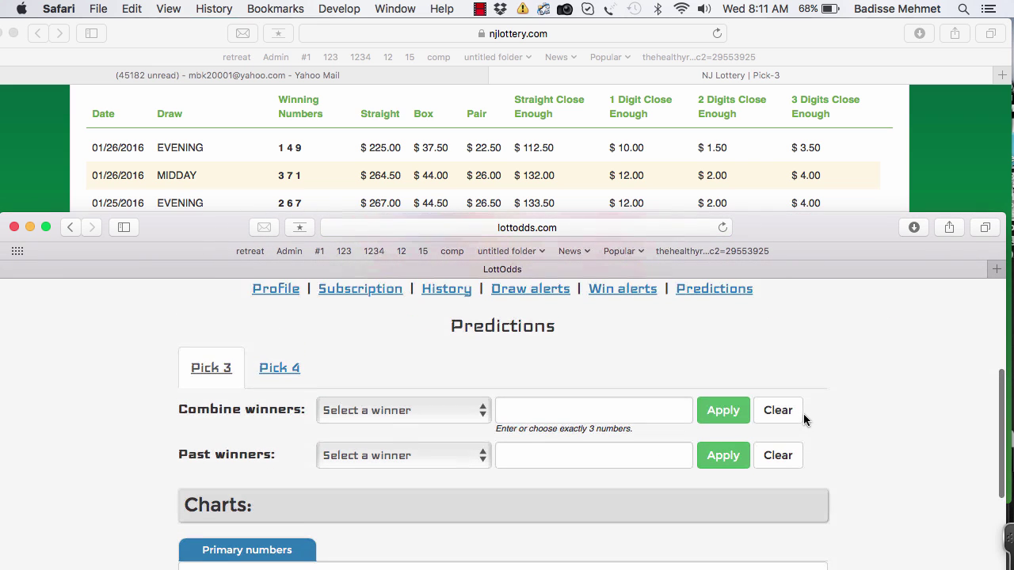
pyautogui.click(300, 165)
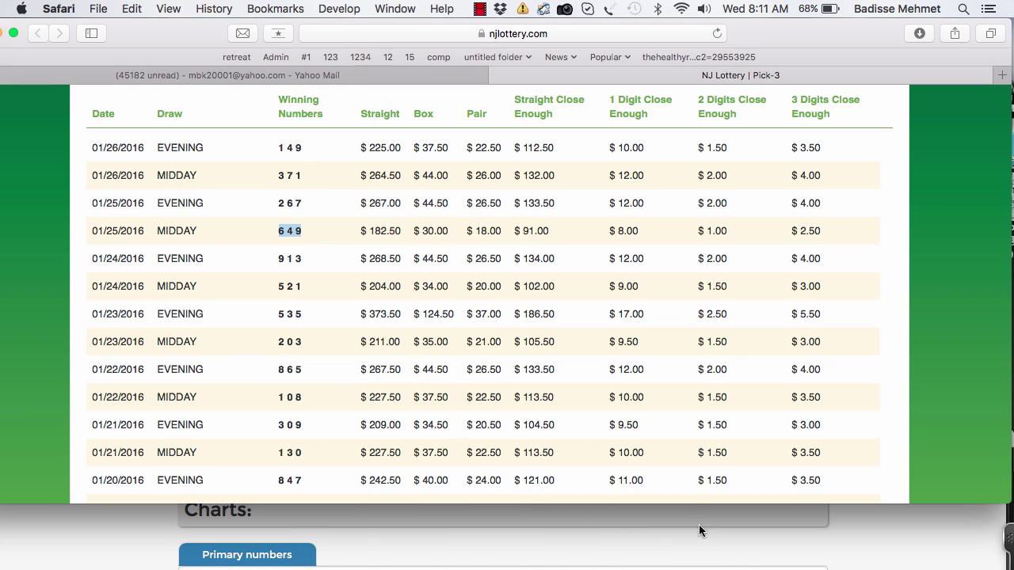
pyautogui.click(699, 526)
pyautogui.click(574, 460)
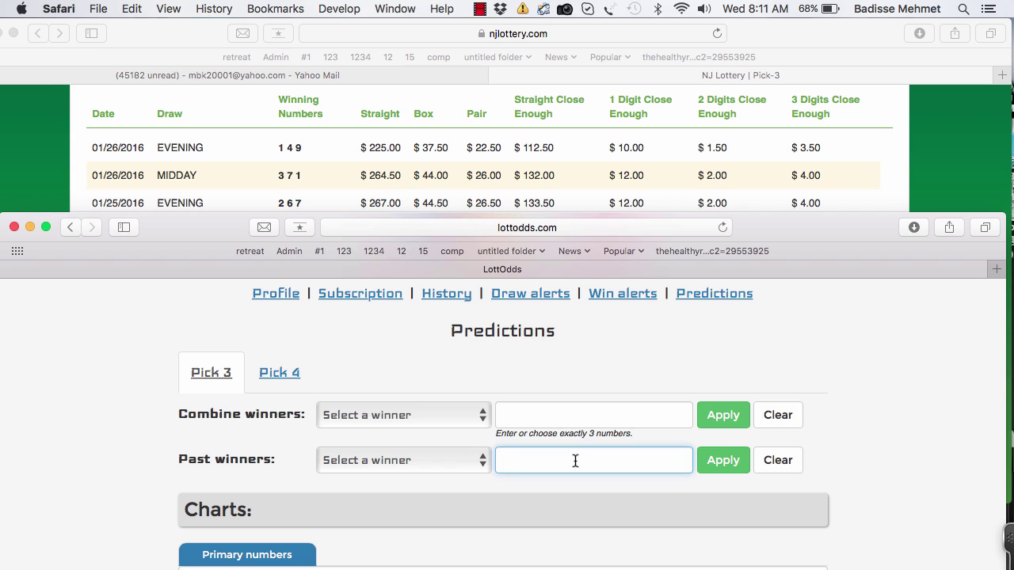
pyautogui.write('371')
pyautogui.moveTo(535, 462); pyautogui.dragTo(498, 461)
pyautogui.hotkey('ctrl', 'x')
# - Add the 01/26/2016 midday winner, 371, to the Combine winners numbers, followed by a comma
pyautogui.click(542, 422)
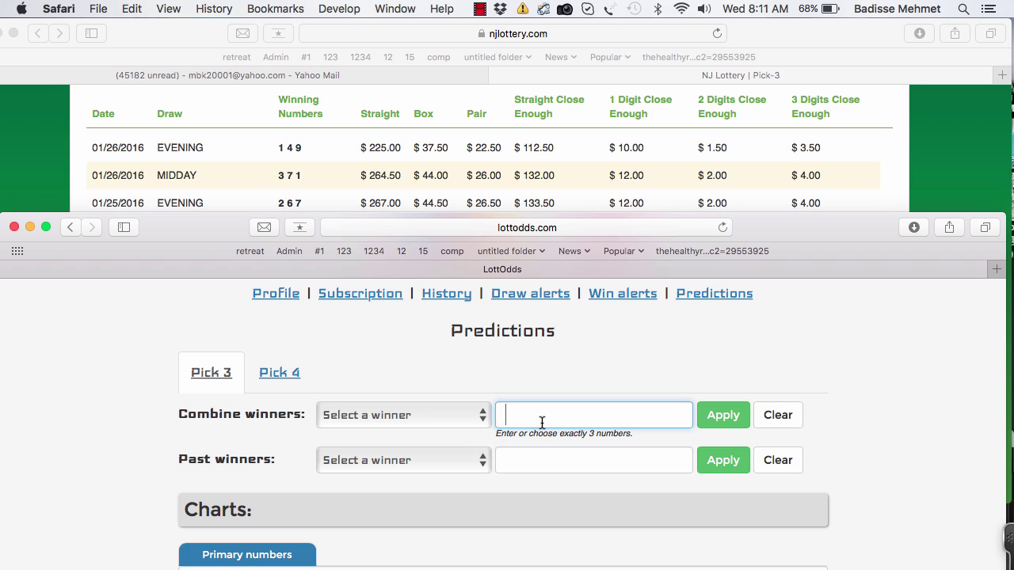
pyautogui.click(483, 416)
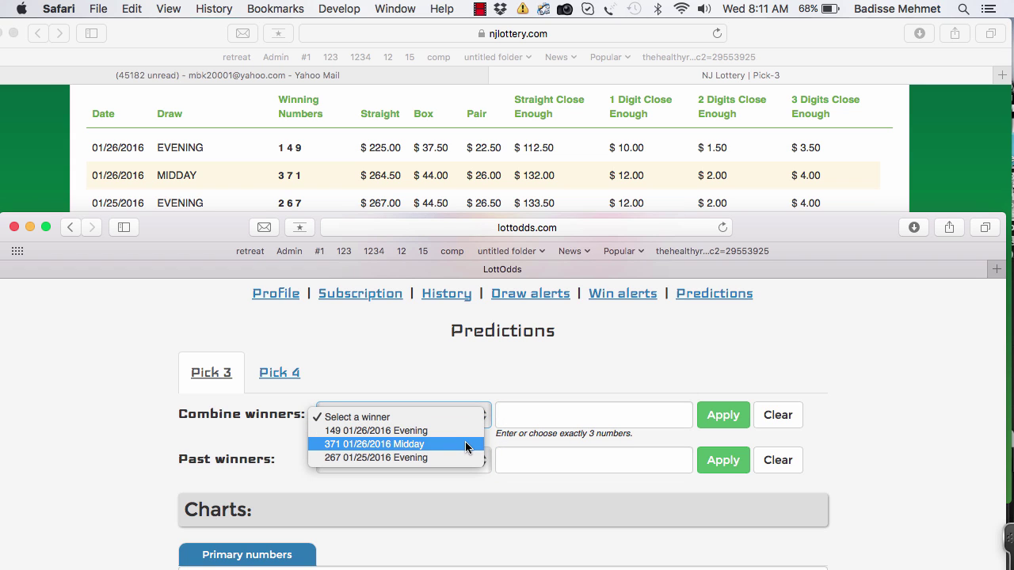
pyautogui.click(465, 444)
pyautogui.click(544, 412)
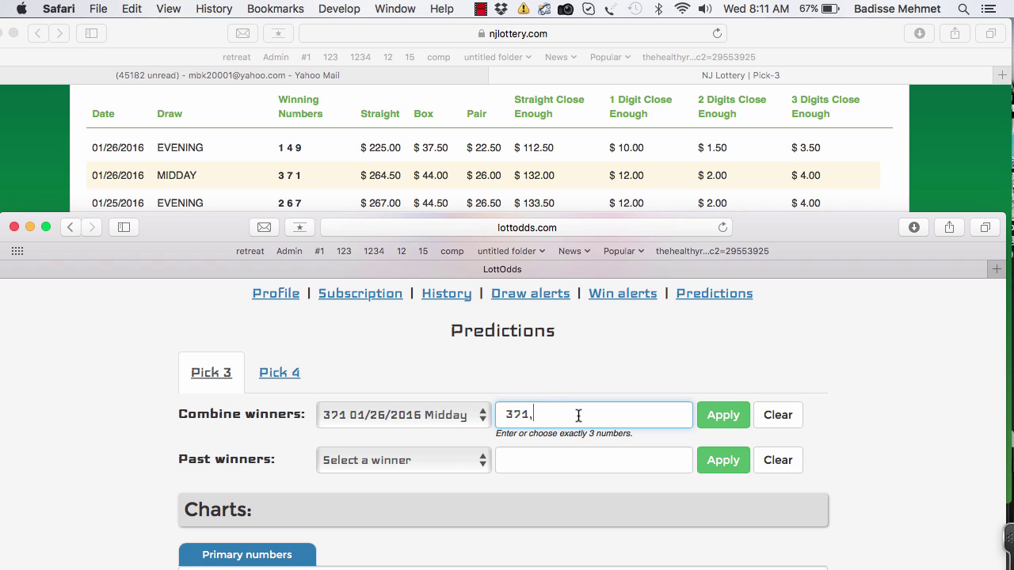
# - Add the 01/25/2016 evening winner, 267, to the Combine winners numbers, remove the duplicate comma and end with a comma
pyautogui.click(483, 416)
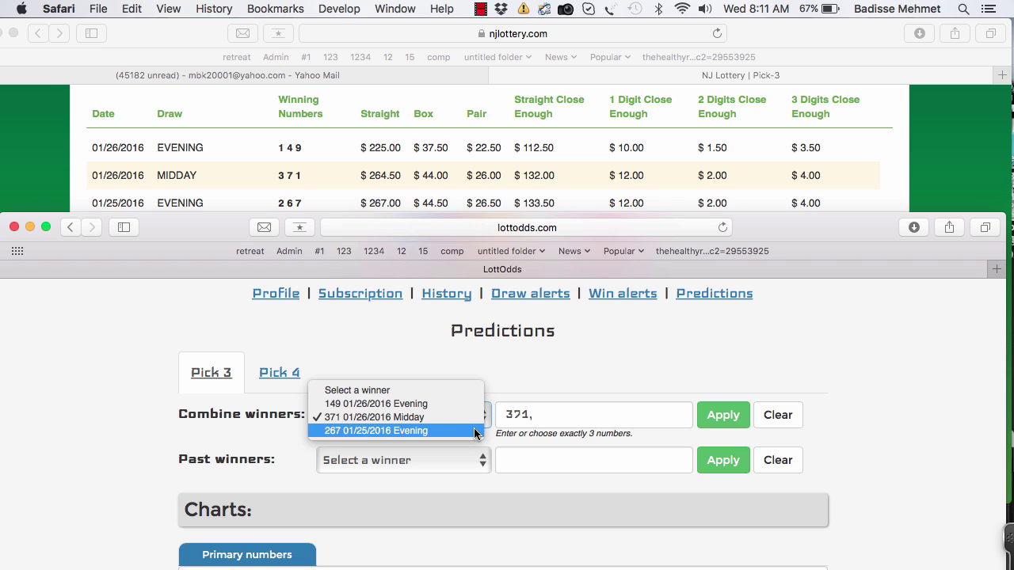
pyautogui.click(474, 431)
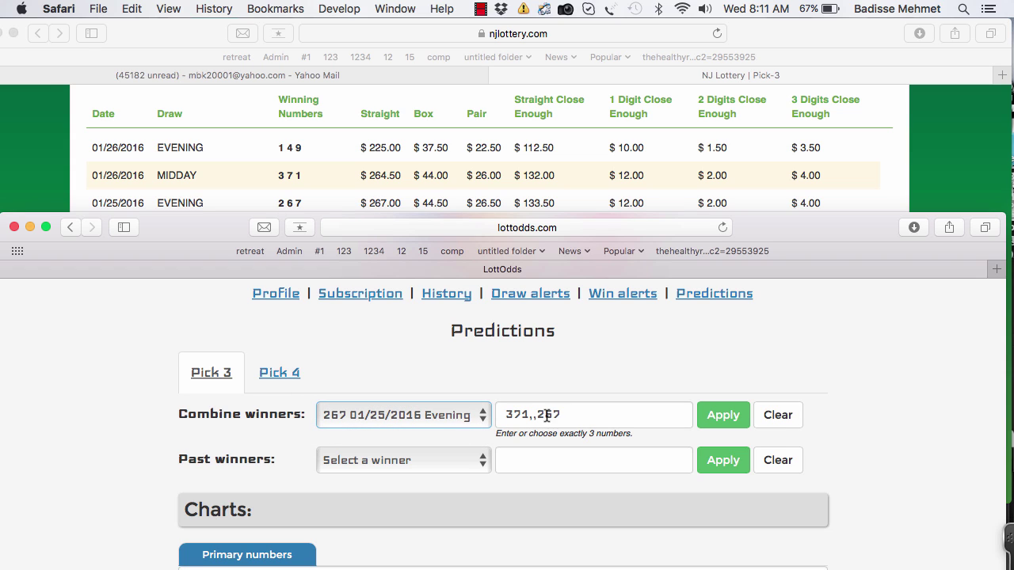
pyautogui.click(582, 413)
pyautogui.press('BackSpace')
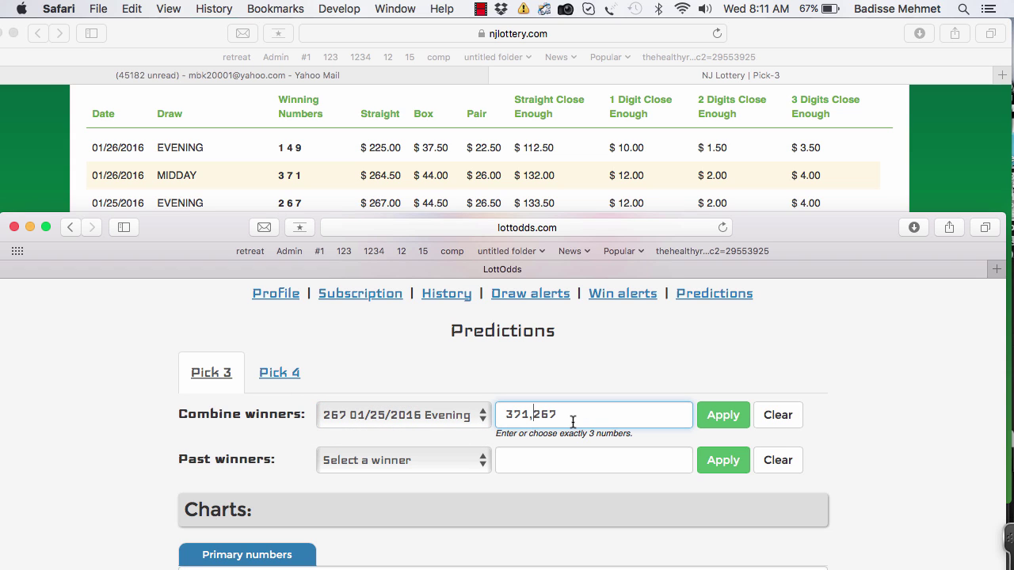
pyautogui.write(',')
# - Add the 01/25/2016 midday winner, 649, to the Combine winners numbers and apply the combination 371,267,649
pyautogui.scroll(-2, 404, 164)
pyautogui.click(311, 192)
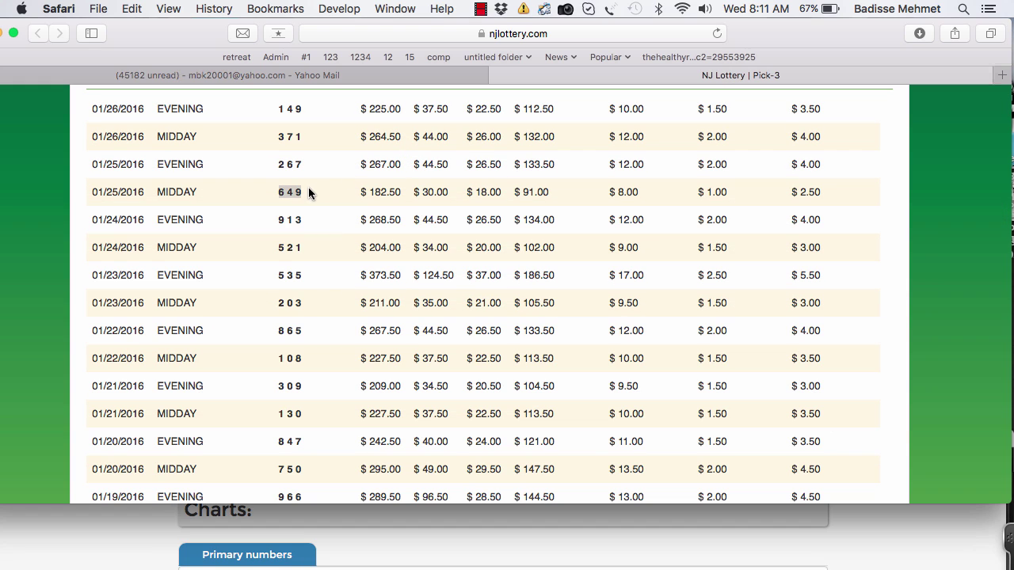
pyautogui.click(307, 193)
pyautogui.click(756, 552)
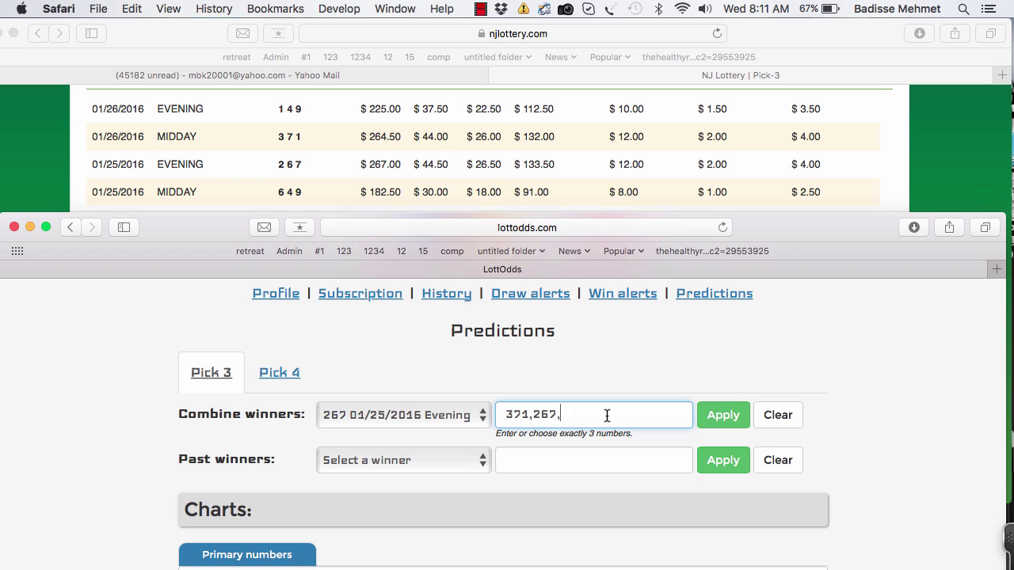
pyautogui.write('649')
pyautogui.click(723, 415)
# - Examine the numbers generated in Past winners through to the end of the list
pyautogui.scroll(-3, 852, 493)
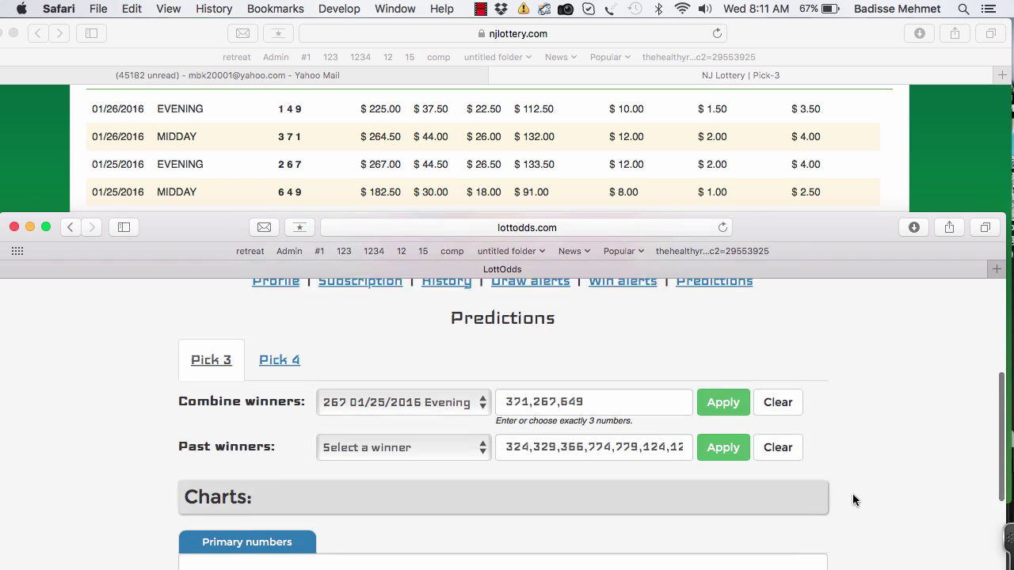
pyautogui.click(590, 391)
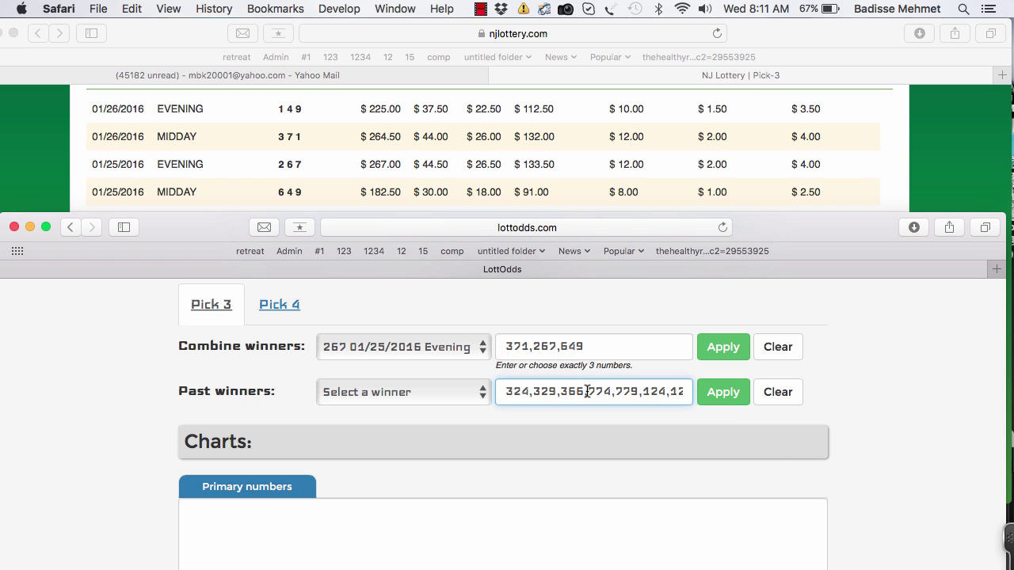
pyautogui.press('Right')
pyautogui.press('Right')
pyautogui.press('Right')
pyautogui.press('Right')
pyautogui.press('Right')
pyautogui.press('Right')
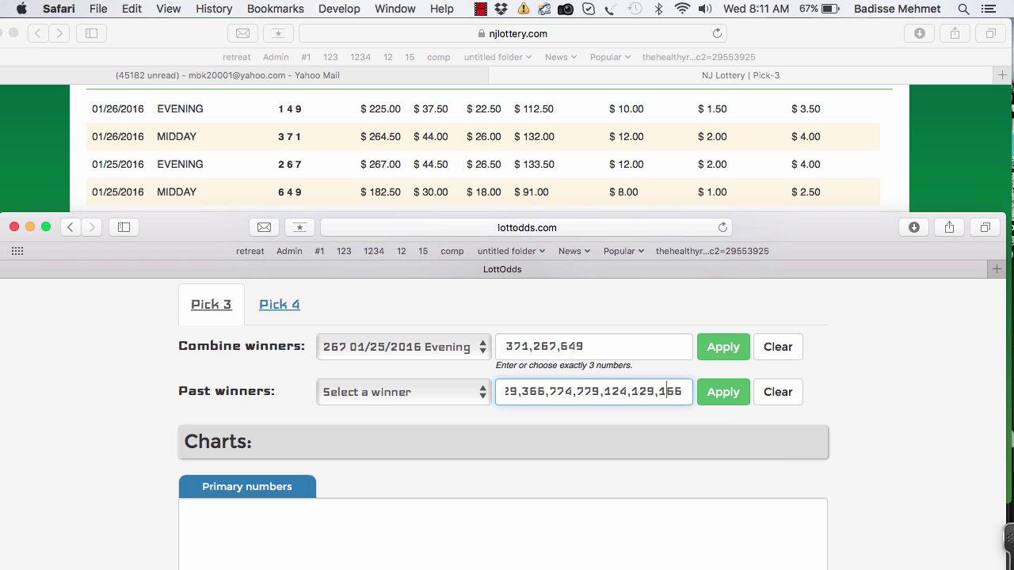
# - Compare the Combine winners numbers with the Past winners list by highlighting each in turn
pyautogui.moveTo(591, 348); pyautogui.dragTo(503, 346)
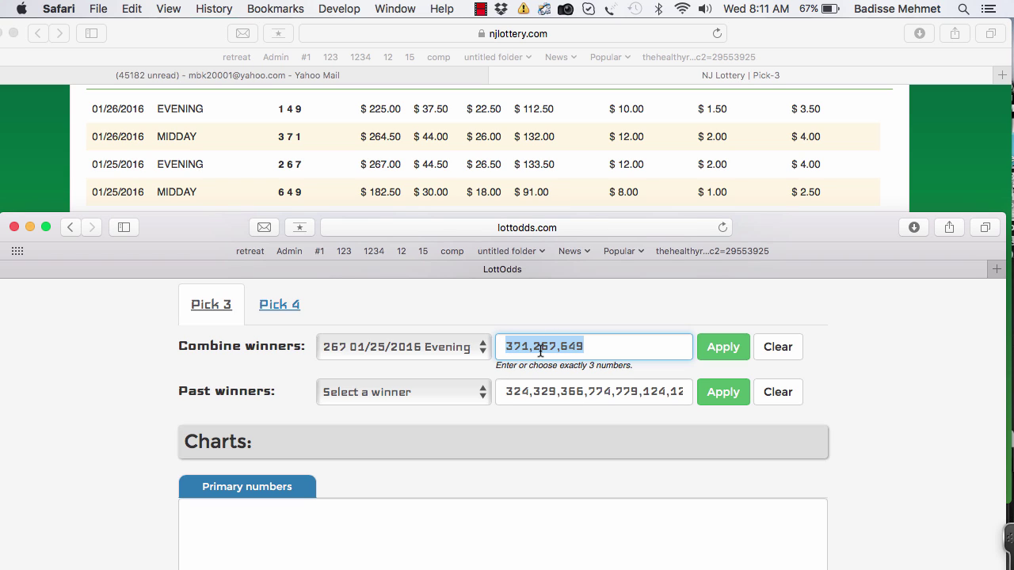
pyautogui.moveTo(508, 391); pyautogui.dragTo(482, 392)
pyautogui.click(661, 393)
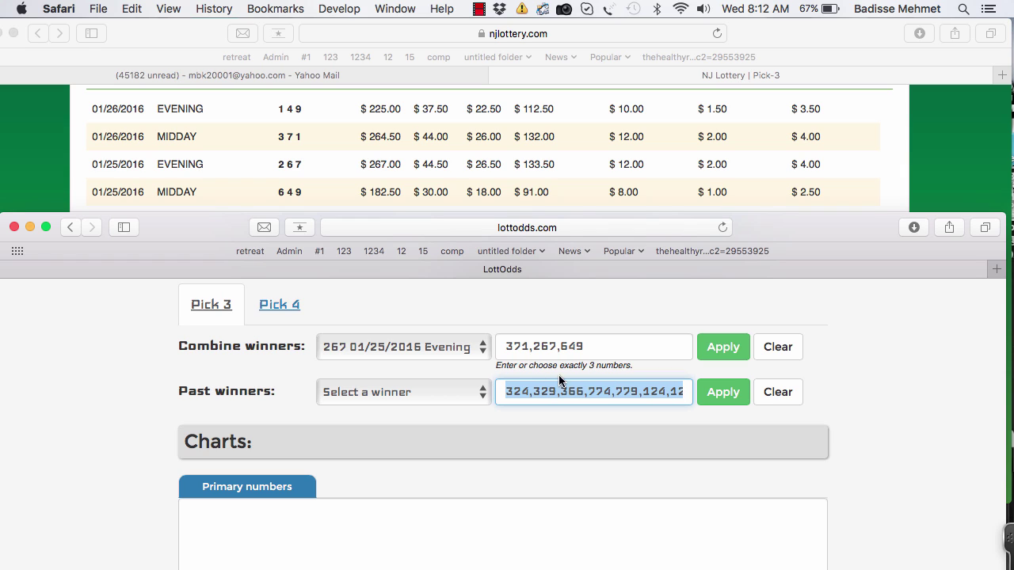
pyautogui.moveTo(586, 345); pyautogui.dragTo(506, 344)
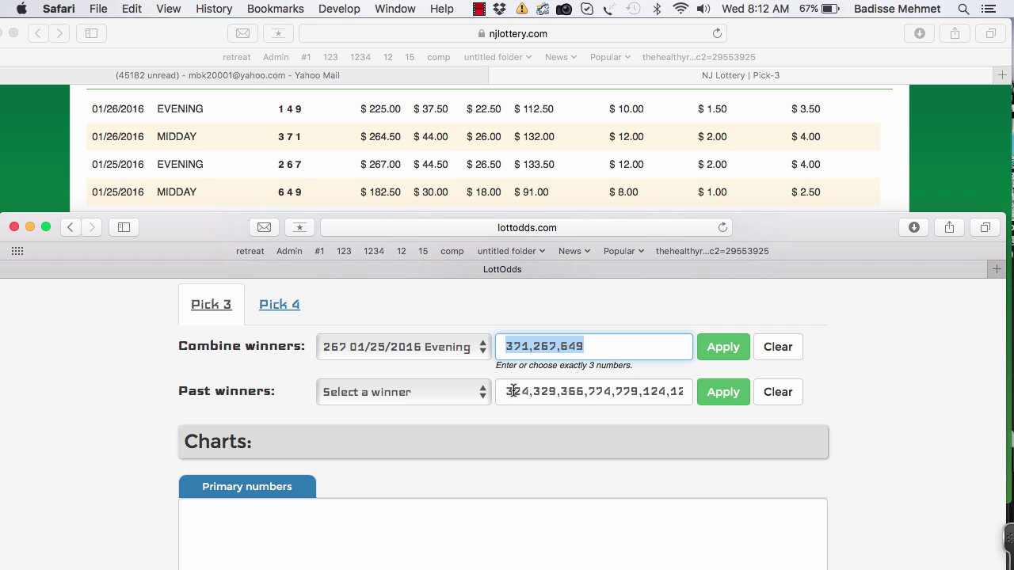
pyautogui.moveTo(502, 388); pyautogui.dragTo(691, 403)
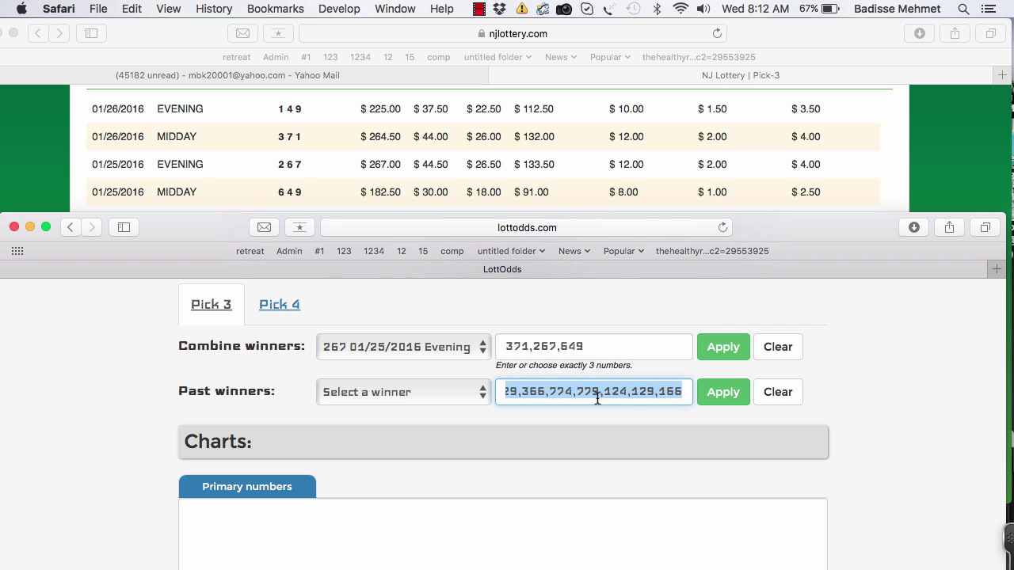
pyautogui.moveTo(503, 393); pyautogui.dragTo(697, 389)
pyautogui.moveTo(657, 346); pyautogui.dragTo(502, 346)
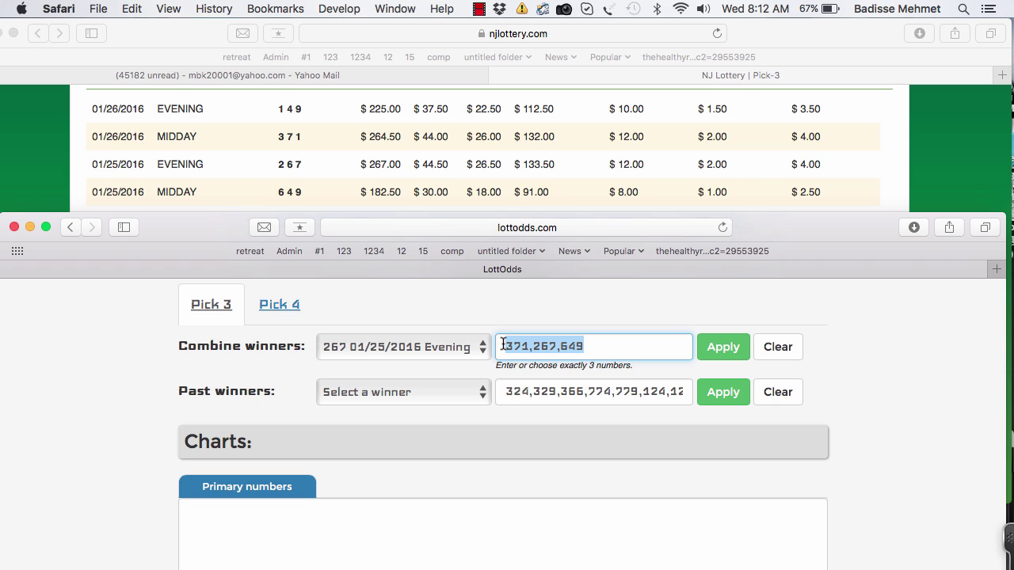
pyautogui.click(522, 346)
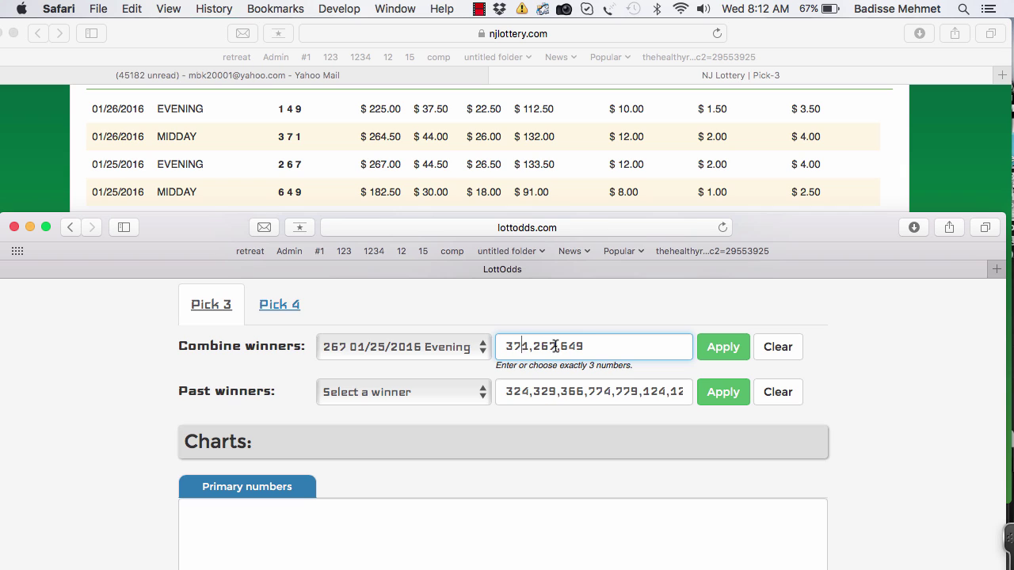
pyautogui.moveTo(500, 391); pyautogui.dragTo(679, 383)
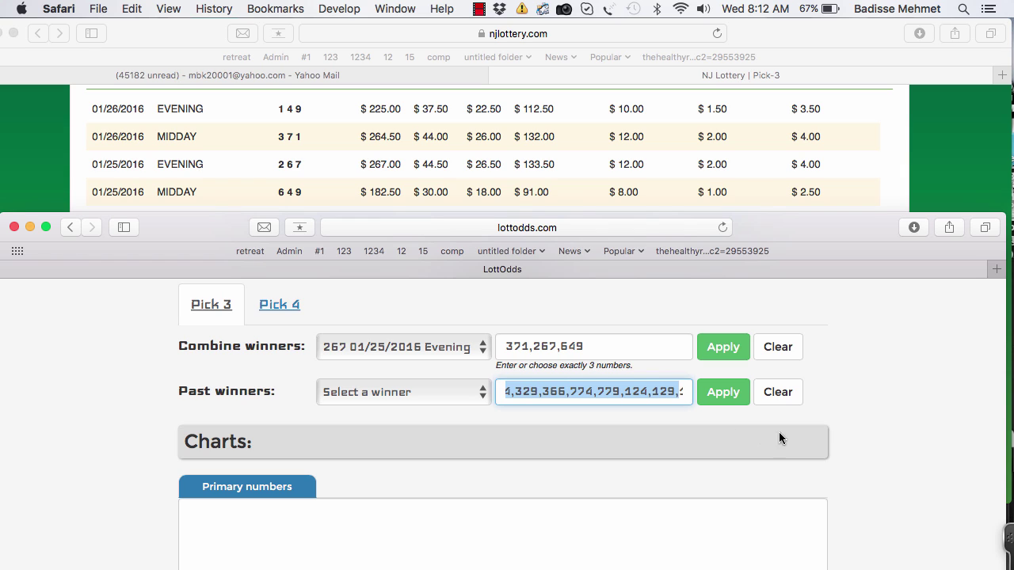
pyautogui.click(844, 428)
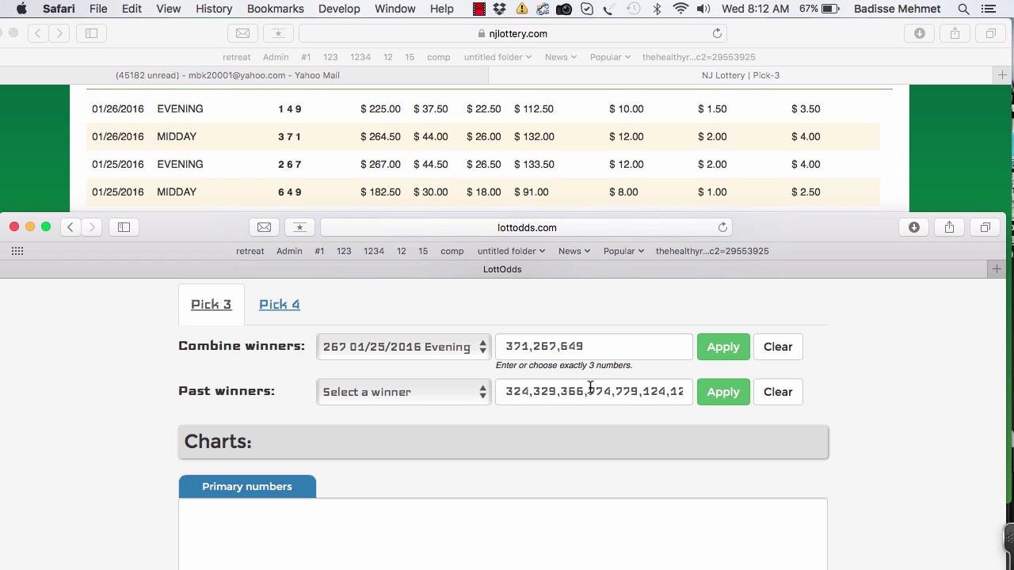
pyautogui.moveTo(499, 390)
pyautogui.mouseDown()
pyautogui.moveTo(672, 392)
pyautogui.moveTo(700, 412)
pyautogui.moveTo(592, 388)
pyautogui.moveTo(500, 388)
pyautogui.mouseUp()
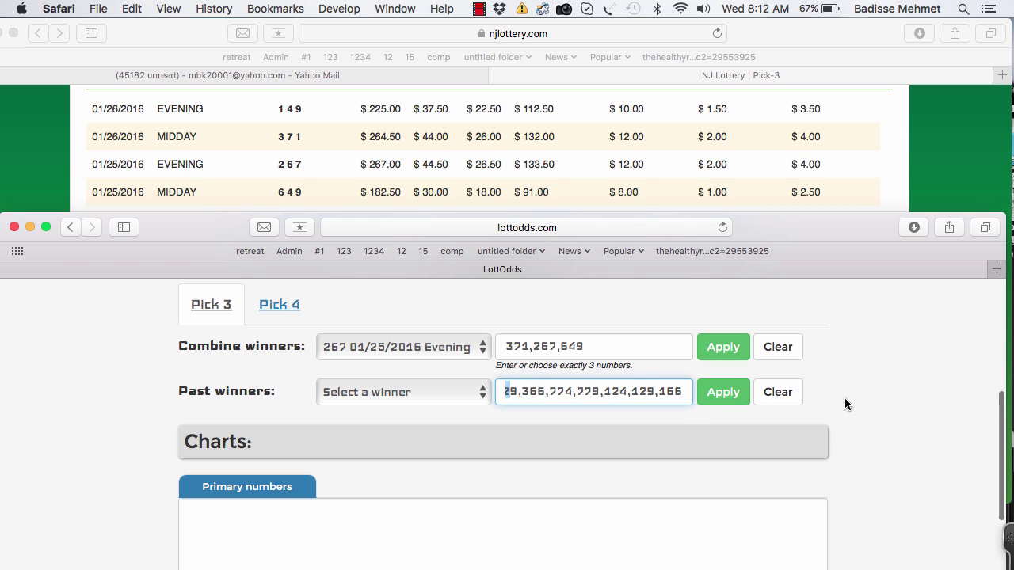
# - Apply the Past winners numbers and review the resulting Charts and Primary numbers
pyautogui.click(723, 392)
pyautogui.scroll(-1, 836, 471)
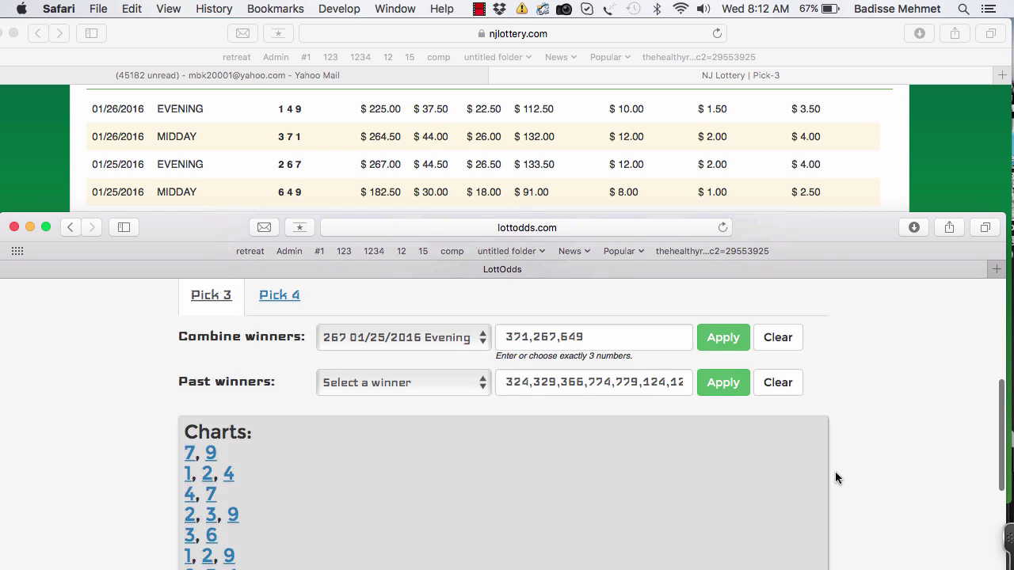
pyautogui.scroll(-3, 836, 478)
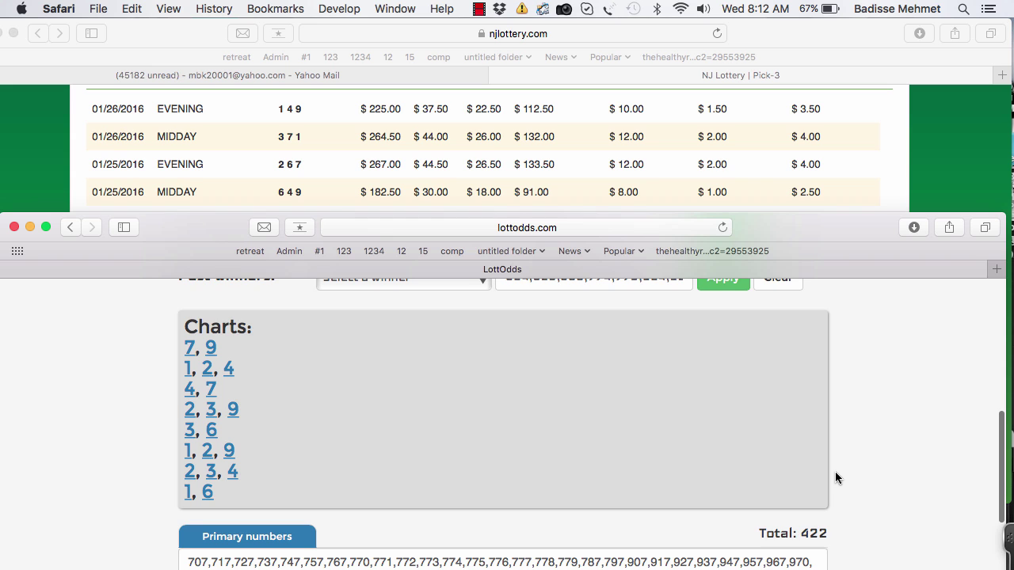
pyautogui.scroll(-4, 835, 472)
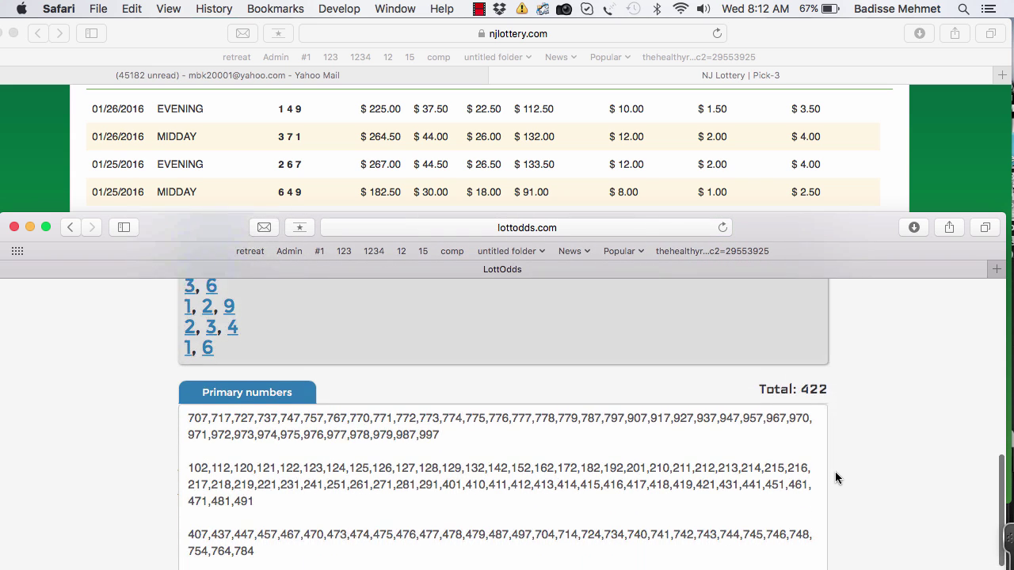
pyautogui.scroll(-2, 835, 473)
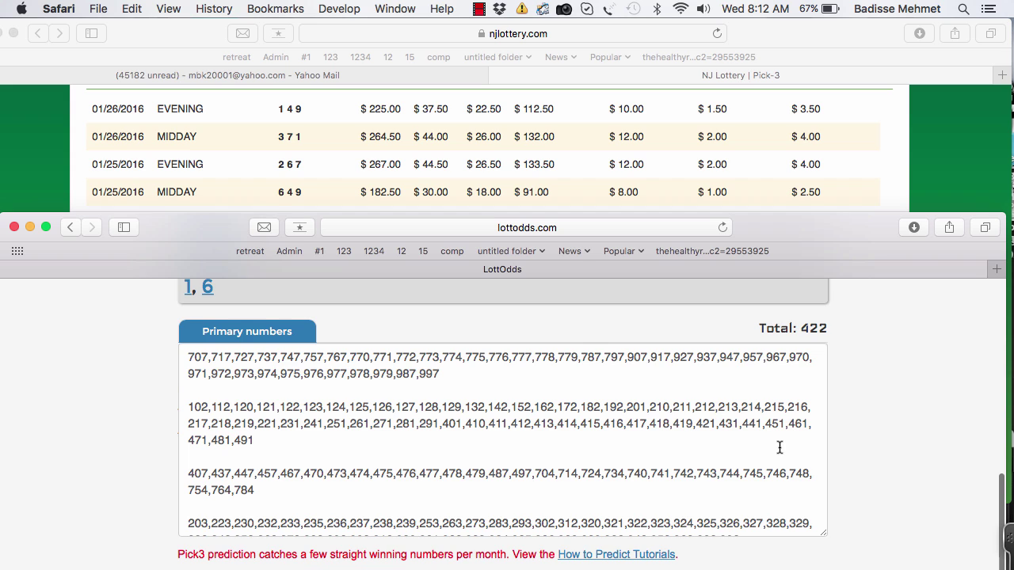
pyautogui.scroll(4, 779, 447)
pyautogui.scroll(2, 780, 448)
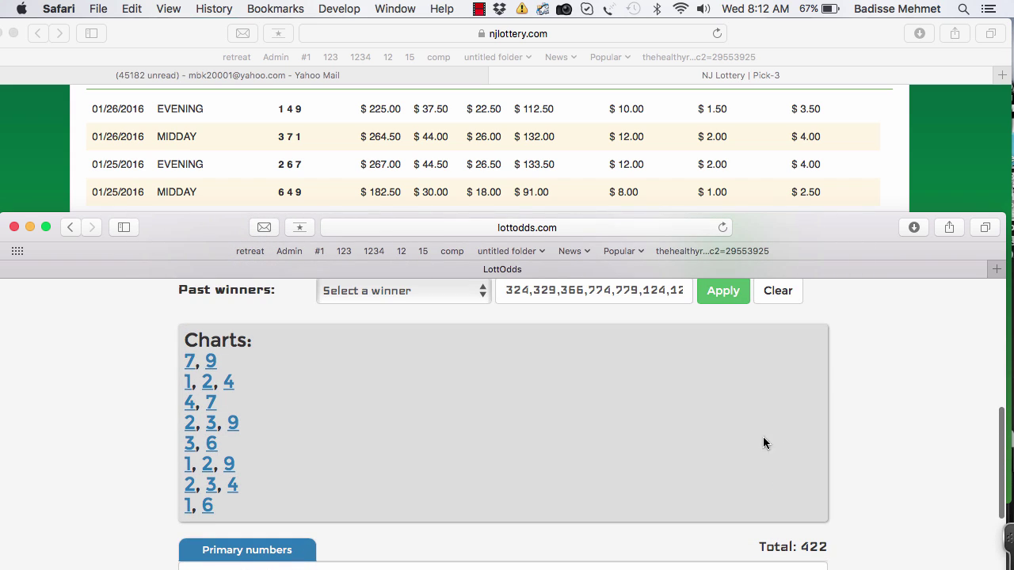
# - Highlight the full set of chart digits and examine them against the Primary numbers list
pyautogui.moveTo(181, 350); pyautogui.dragTo(259, 505)
pyautogui.click(259, 505)
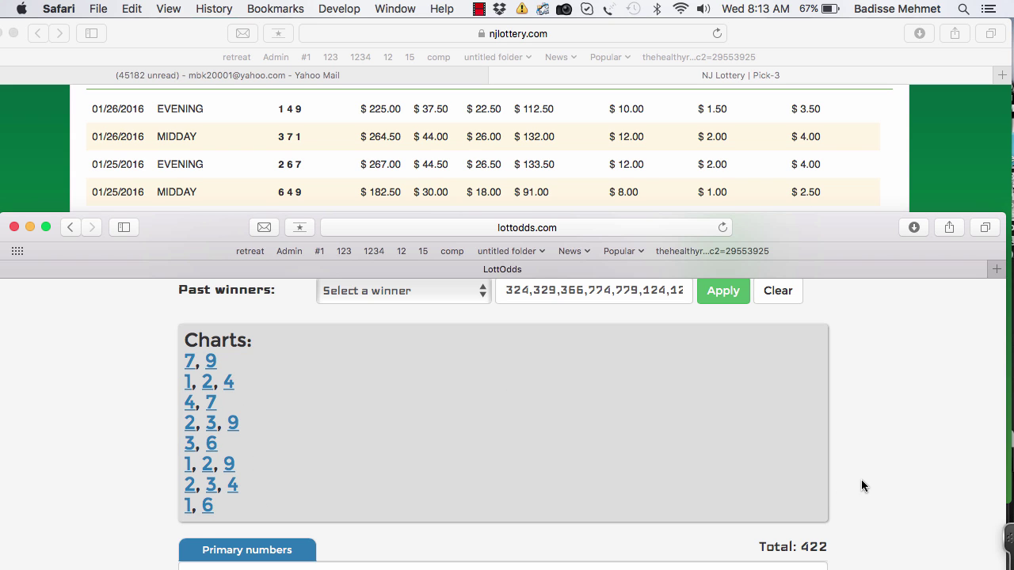
pyautogui.scroll(-1, 862, 480)
pyautogui.scroll(-5, 861, 480)
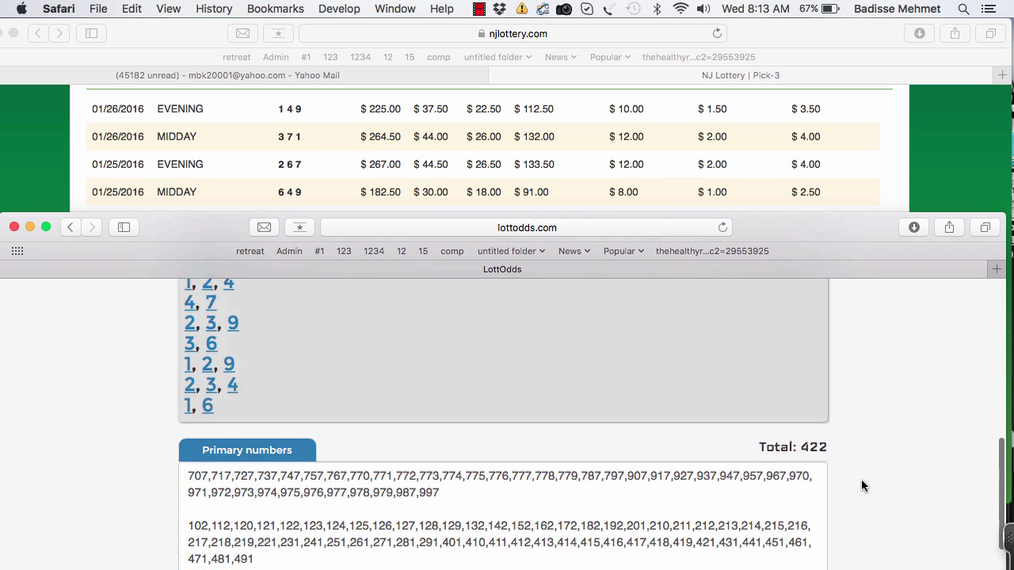
pyautogui.scroll(5, 861, 485)
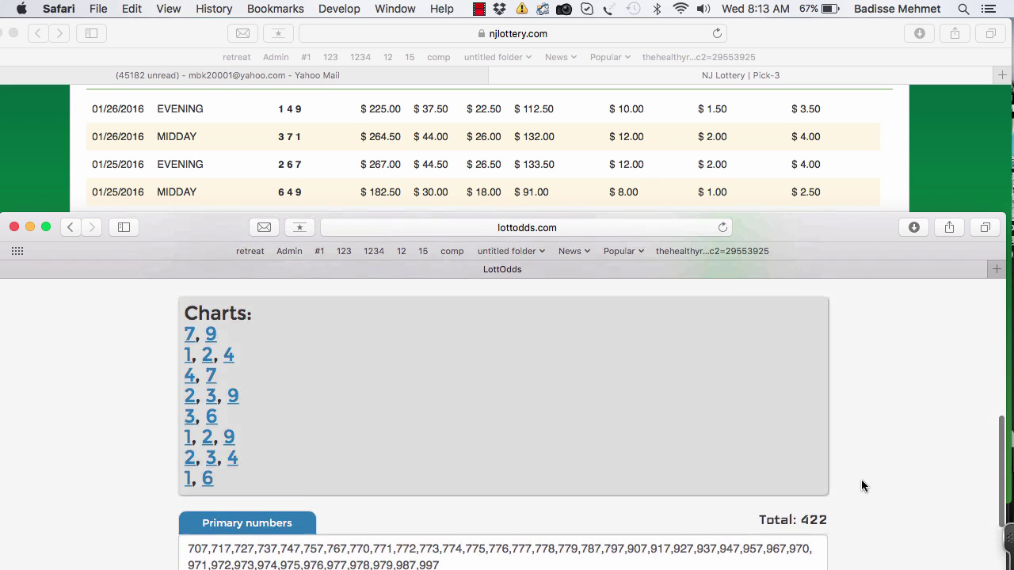
pyautogui.scroll(-8, 863, 485)
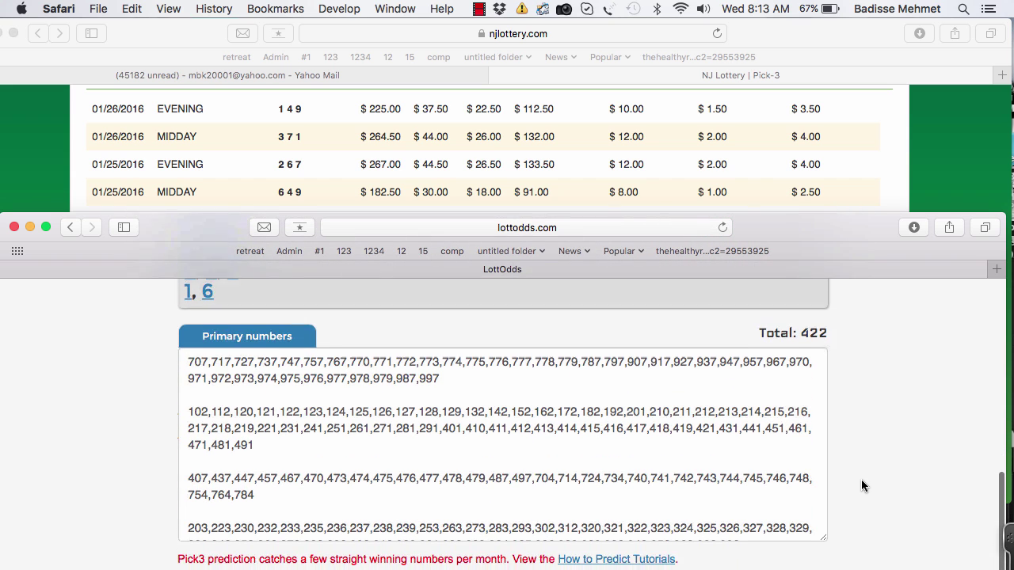
pyautogui.scroll(1, 860, 479)
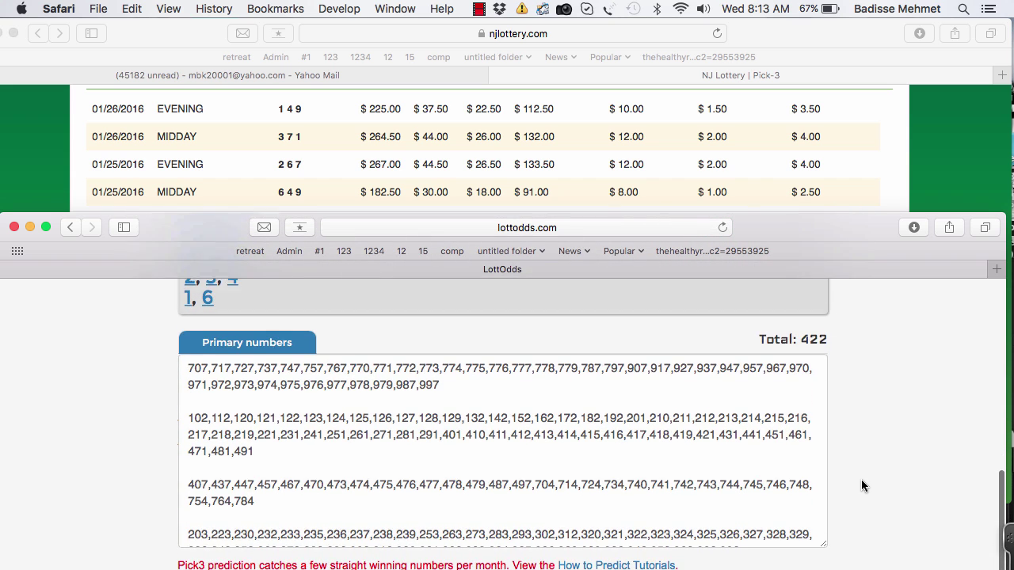
# - Highlight 149 from the 01/26/2016 evening draw in the NJ Lottery results and return to LottOdds
pyautogui.click(306, 104)
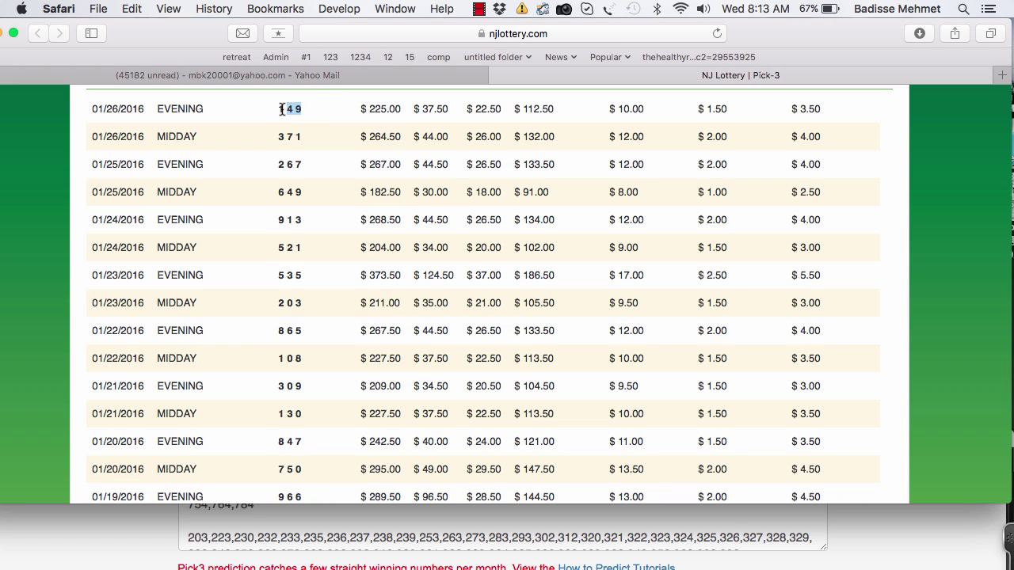
pyautogui.moveTo(281, 108); pyautogui.dragTo(277, 109)
pyautogui.click(843, 546)
# - Examine the applied Past winners numbers from the middle of the list through its last entry
pyautogui.scroll(3, 828, 435)
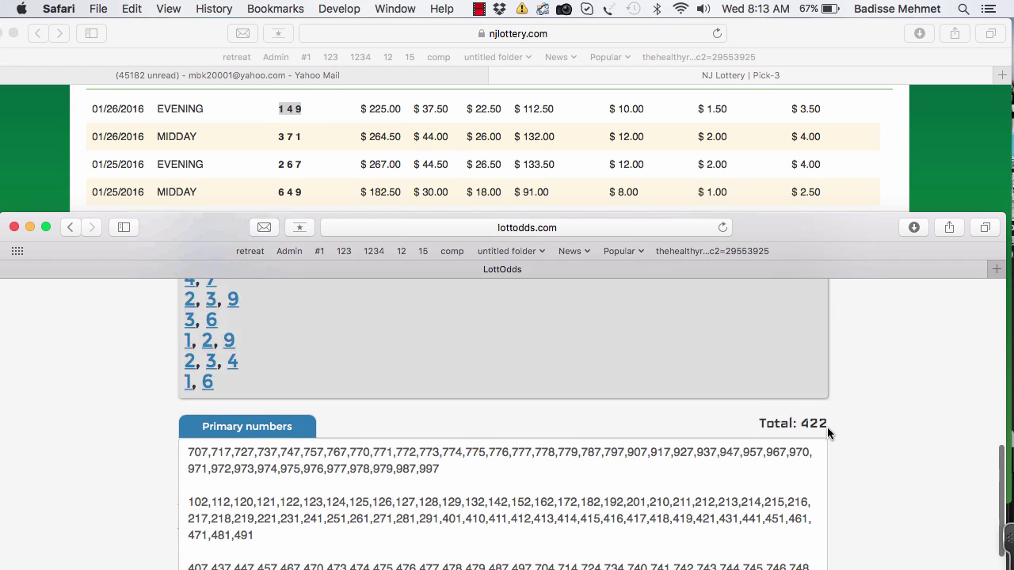
pyautogui.scroll(5, 827, 427)
pyautogui.click(637, 367)
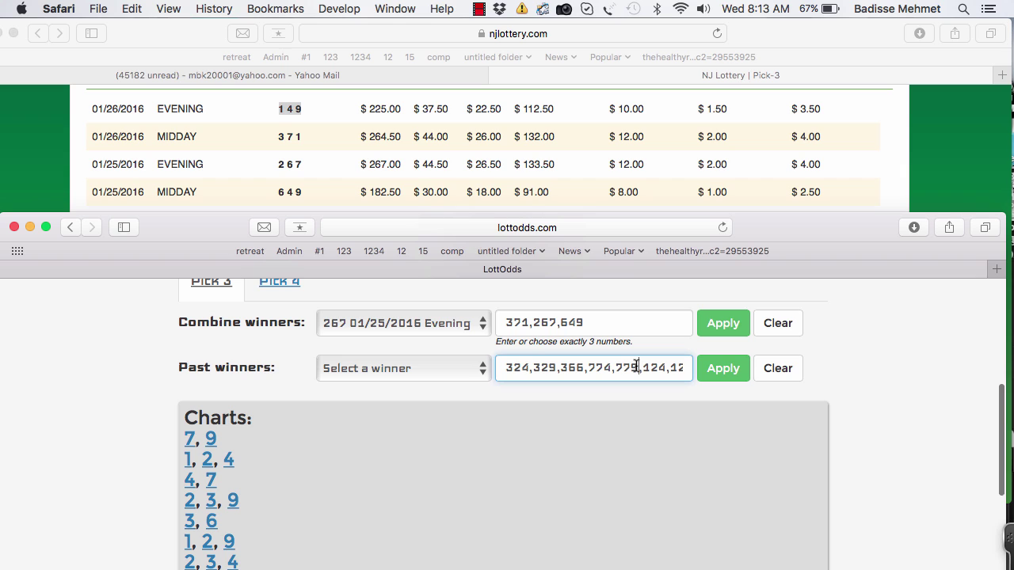
pyautogui.scroll(1, 638, 368)
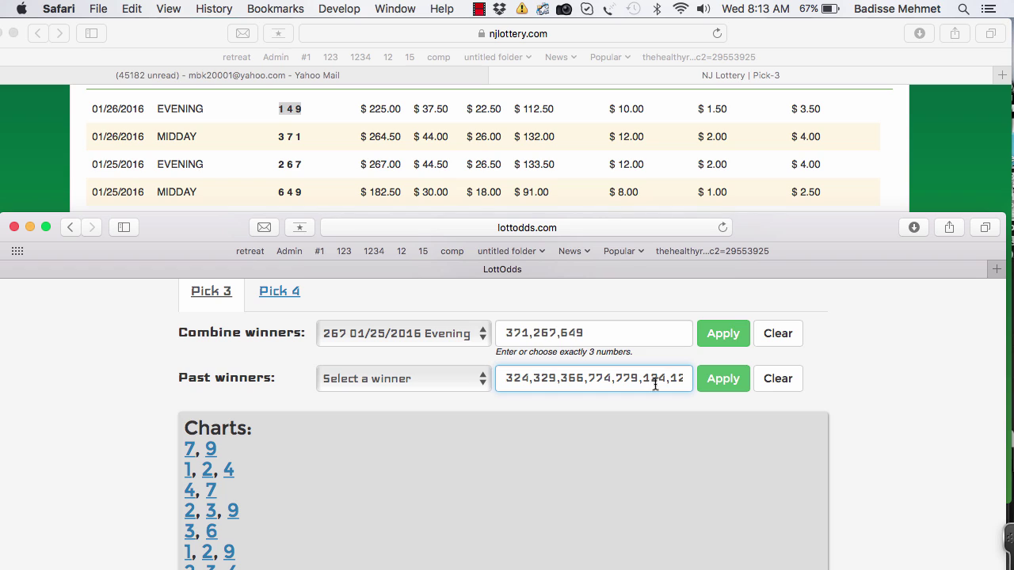
pyautogui.moveTo(666, 379); pyautogui.dragTo(658, 379)
pyautogui.click(669, 373)
pyautogui.scroll(-1, 669, 373)
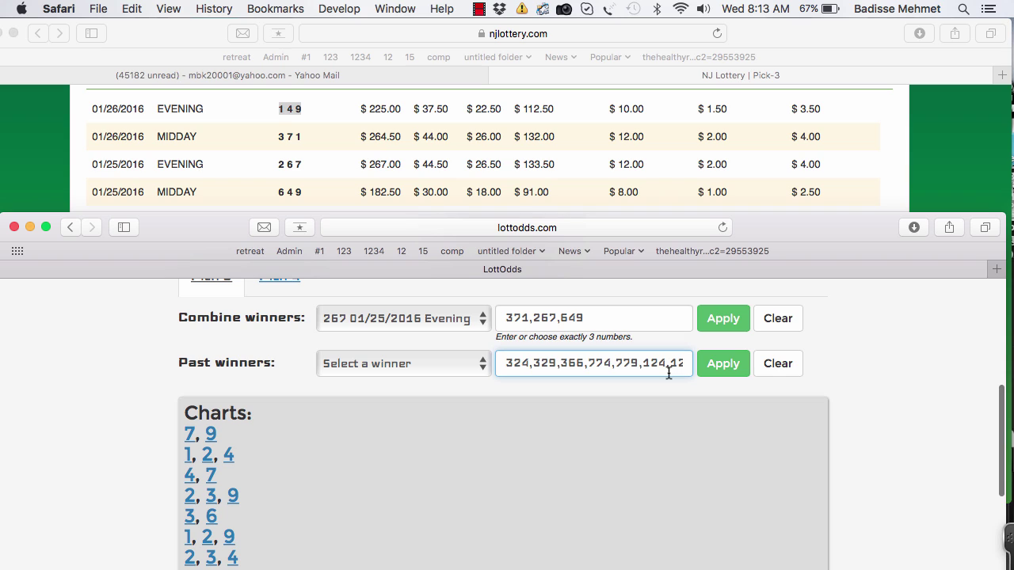
pyautogui.press('Right')
pyautogui.press('Right')
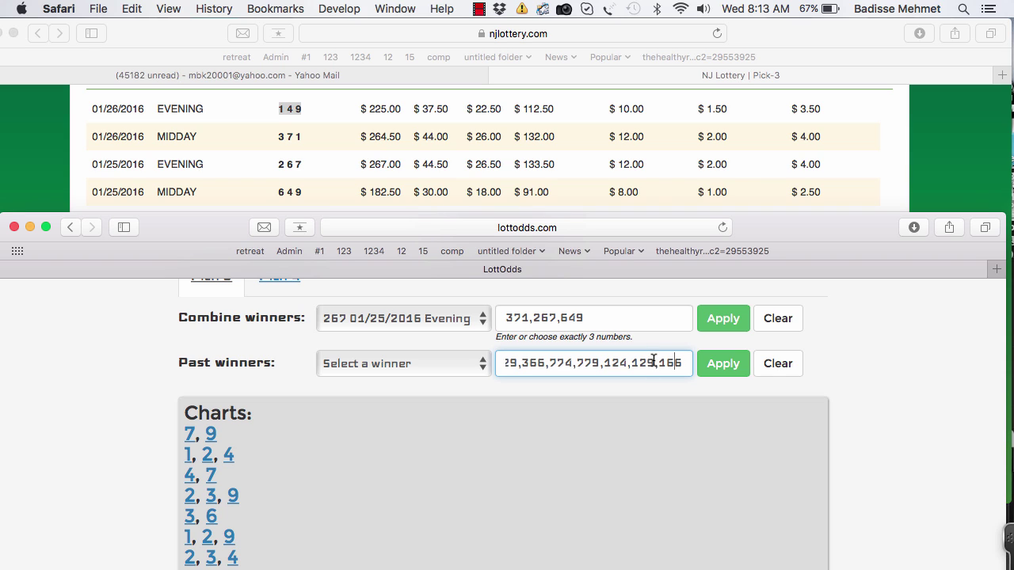
# - Highlight 129 in the Past winners list, then clear the highlight
pyautogui.moveTo(654, 363); pyautogui.dragTo(632, 362)
pyautogui.click(638, 362)
pyautogui.moveTo(636, 362); pyautogui.dragTo(646, 362)
pyautogui.click(652, 369)
pyautogui.scroll(-1, 867, 473)
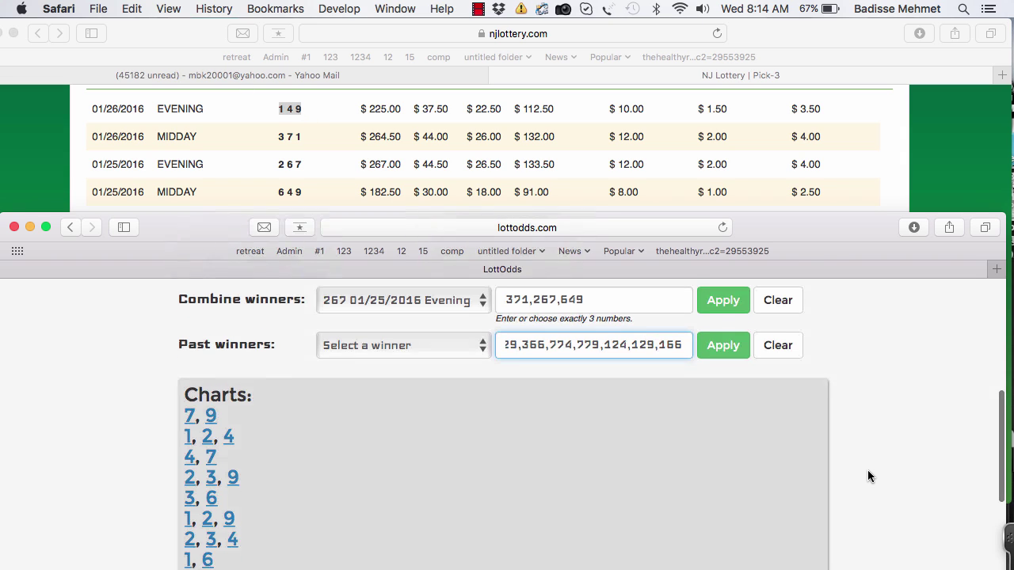
# - Highlight the Past winners entries from 324 through 779, then clear the highlight
pyautogui.scroll(2, 867, 470)
pyautogui.moveTo(605, 377); pyautogui.dragTo(482, 381)
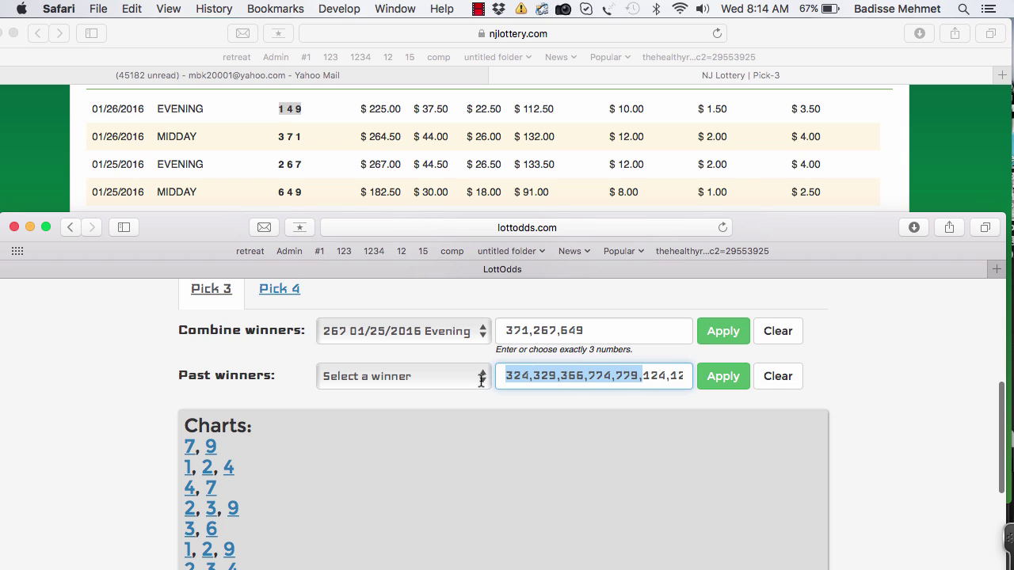
pyautogui.click(613, 381)
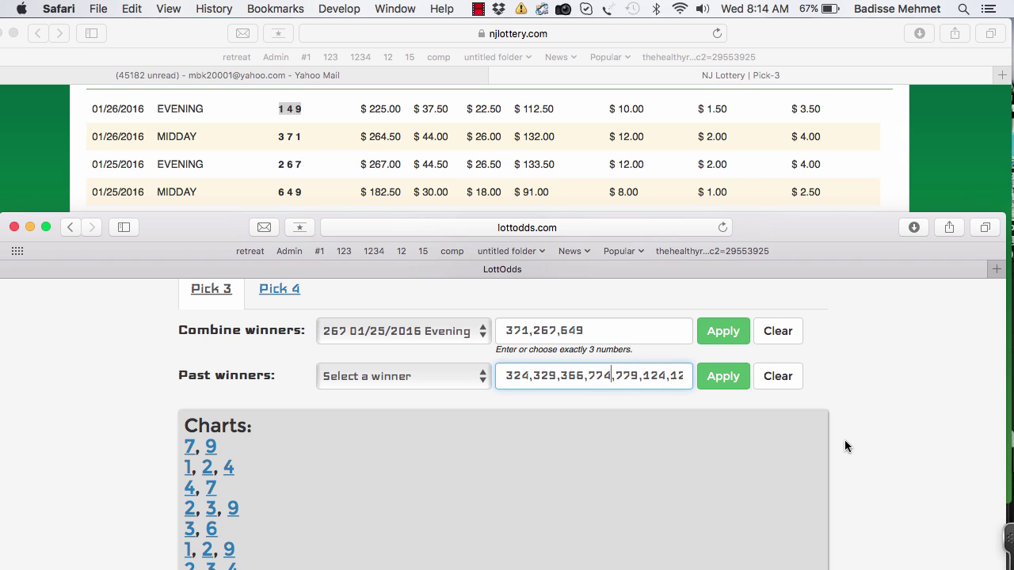
# - Examine the Primary numbers list through its inverted numbers section and highlight 149 there
pyautogui.scroll(-8, 847, 443)
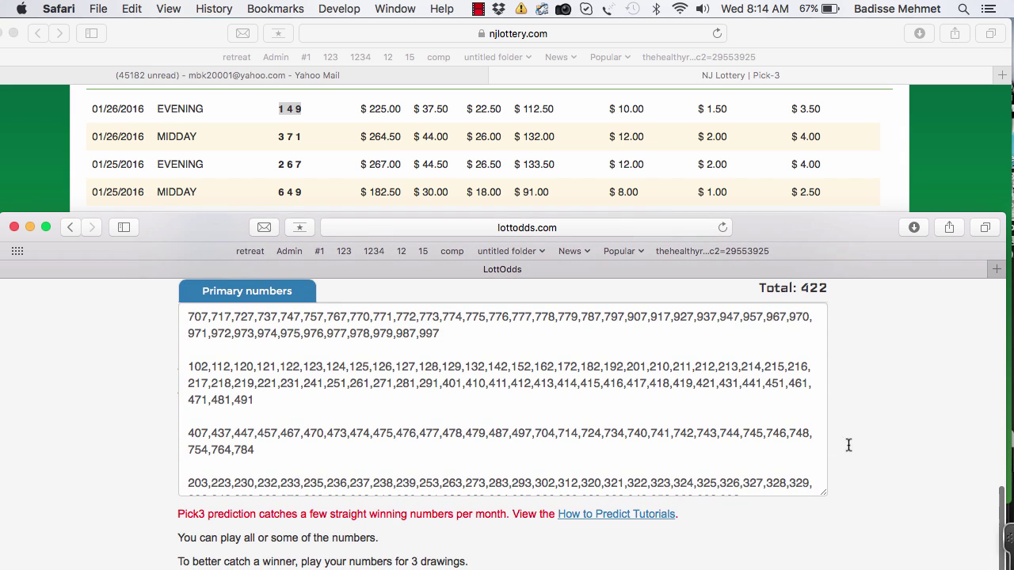
pyautogui.scroll(1, 596, 412)
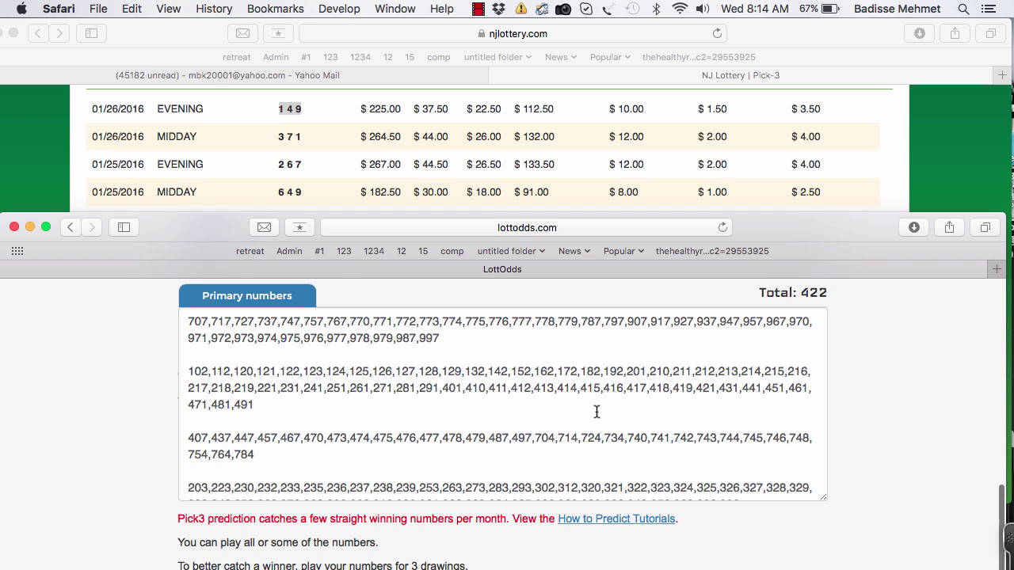
pyautogui.scroll(2, 596, 411)
pyautogui.scroll(-3, 594, 408)
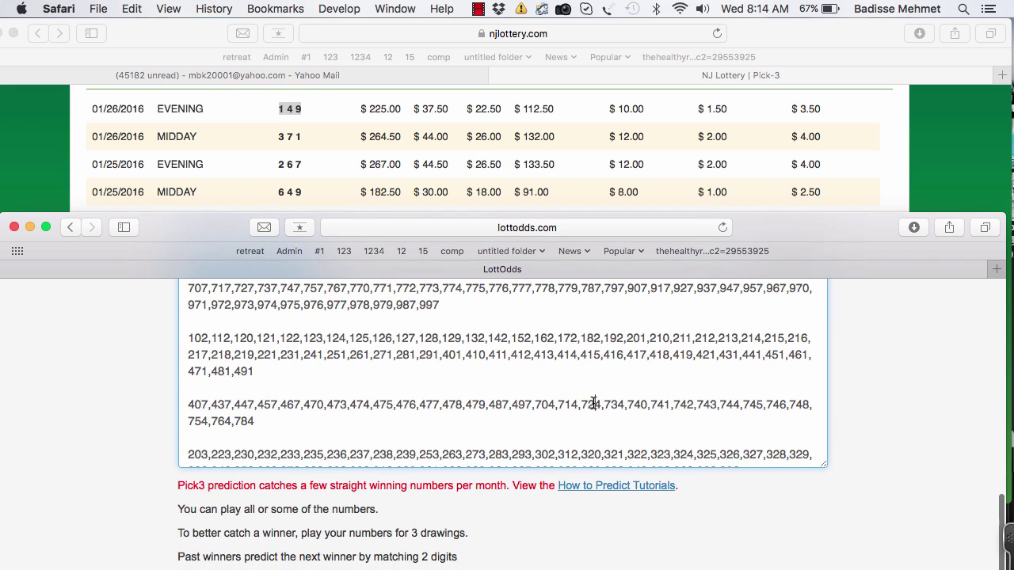
pyautogui.scroll(-5, 593, 403)
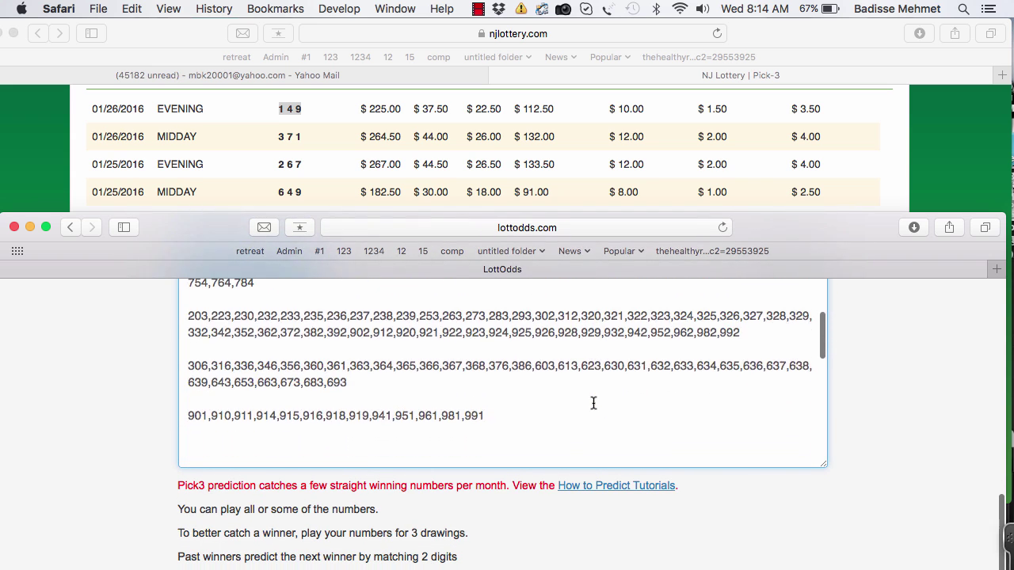
pyautogui.scroll(-8, 593, 403)
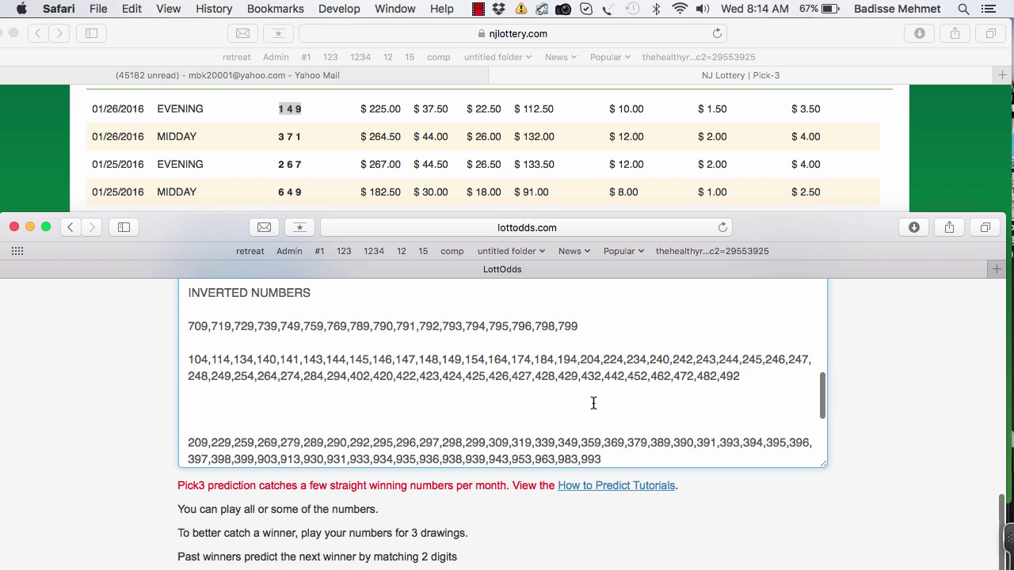
pyautogui.doubleClick(460, 359)
pyautogui.scroll(5, 851, 372)
pyautogui.scroll(7, 855, 375)
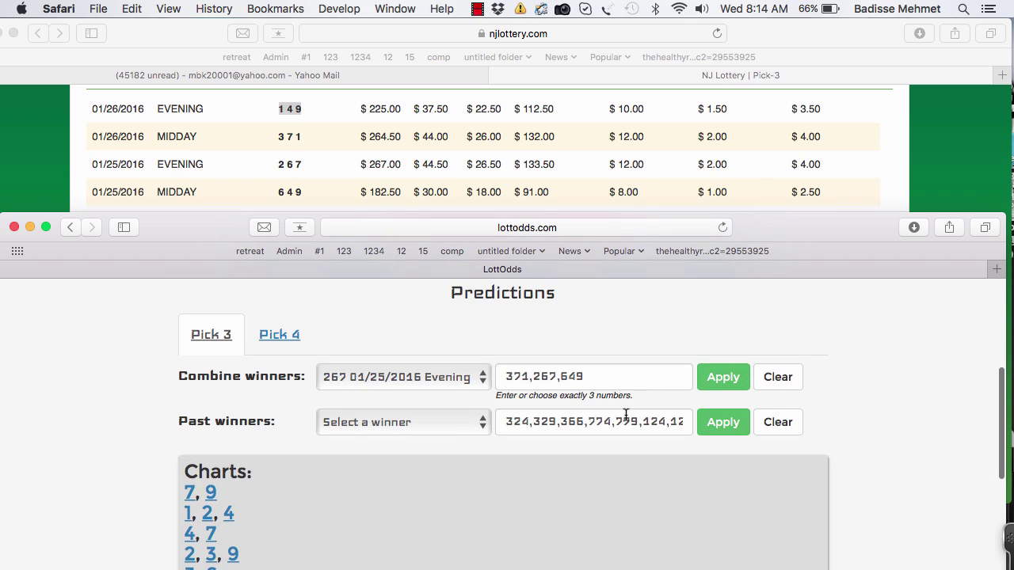
# - Remove every Past winners entry except 124 and apply the reduced list
pyautogui.moveTo(642, 421); pyautogui.dragTo(504, 425)
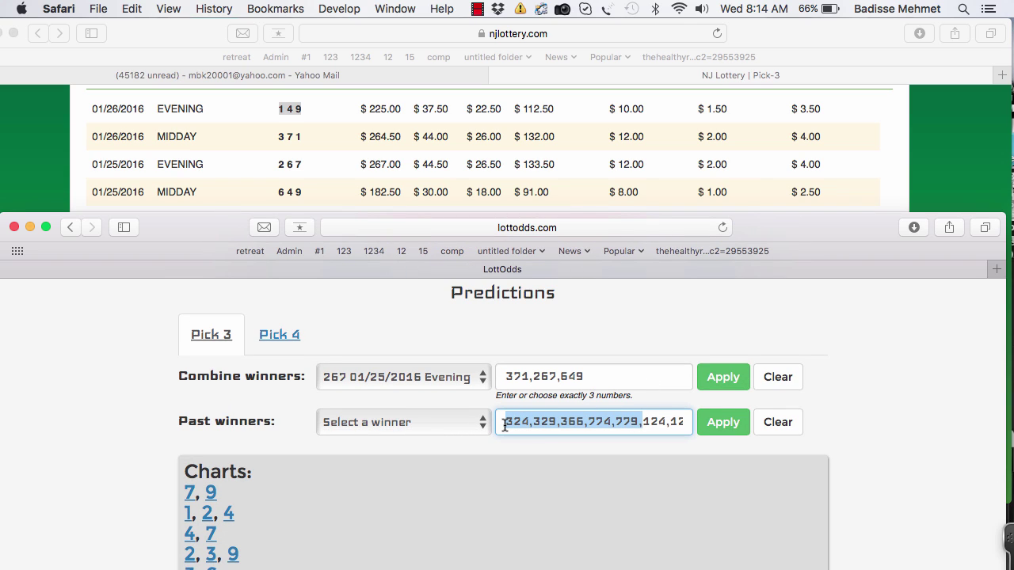
pyautogui.press('BackSpace')
pyautogui.moveTo(586, 419); pyautogui.dragTo(526, 422)
pyautogui.press('BackSpace')
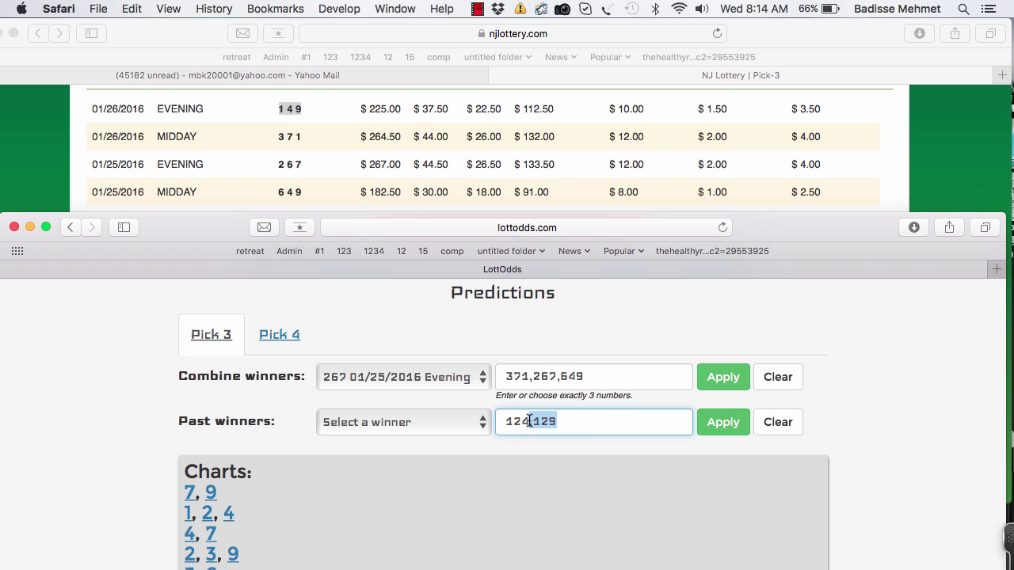
pyautogui.press('BackSpace')
pyautogui.click(720, 422)
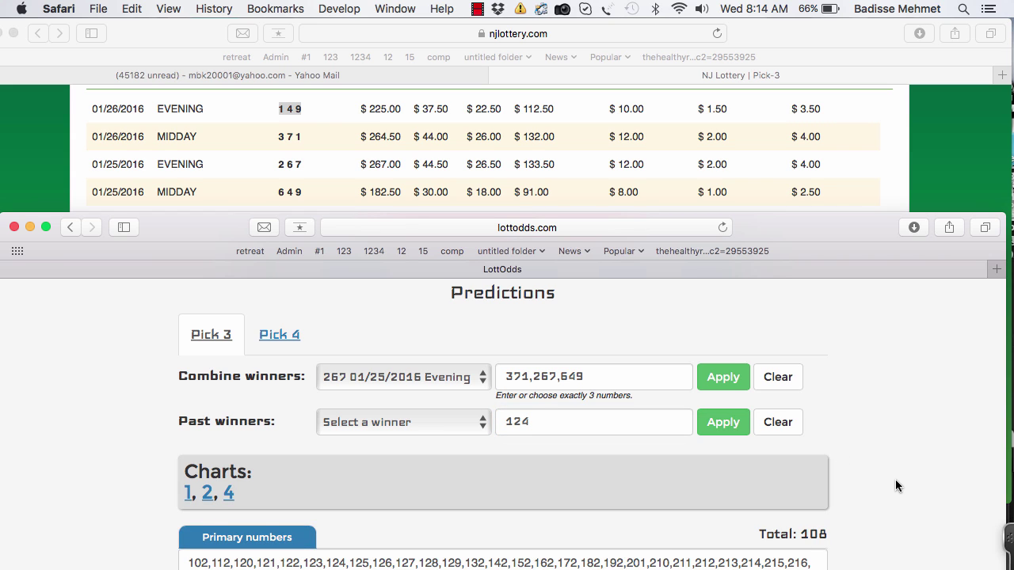
# - Find and highlight 149 among the inverted numbers generated from 124
pyautogui.scroll(-5, 895, 479)
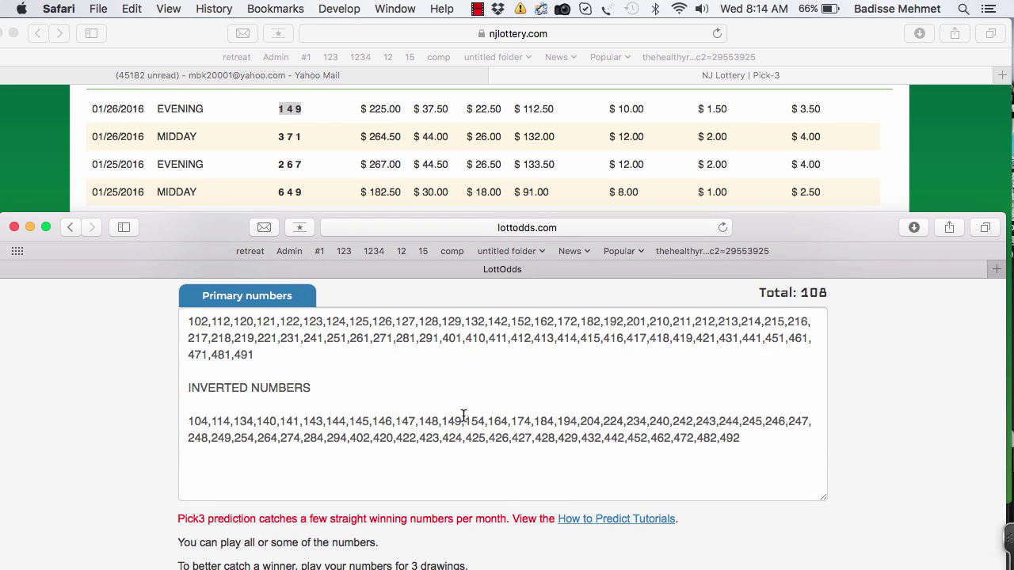
pyautogui.moveTo(463, 419); pyautogui.dragTo(444, 417)
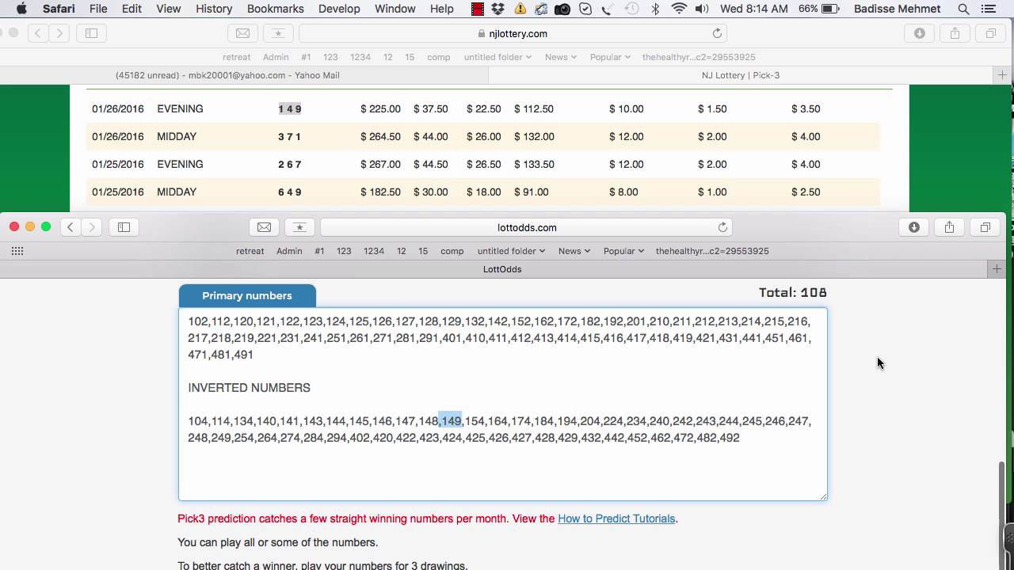
pyautogui.scroll(5, 877, 356)
pyautogui.scroll(5, 877, 356)
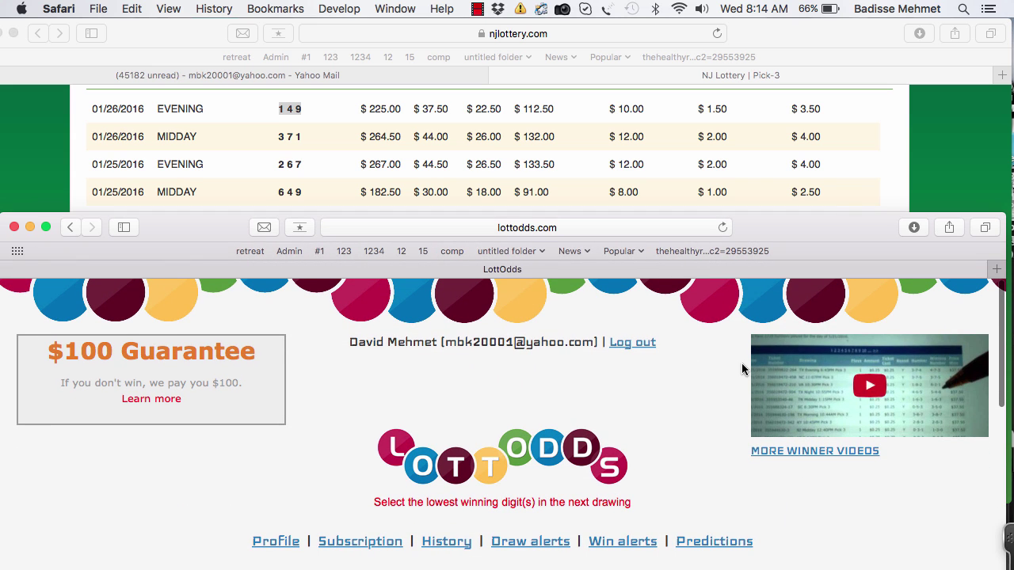
# - Highlight the entire Primary numbers list, including all of its inverted numbers
pyautogui.scroll(-2, 743, 364)
pyautogui.scroll(-5, 743, 366)
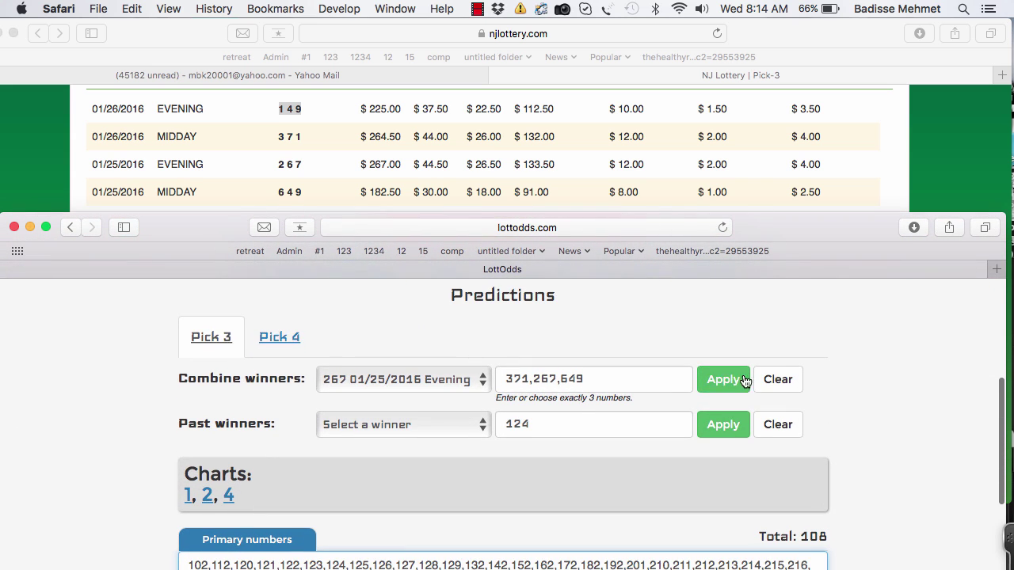
pyautogui.scroll(-2, 876, 444)
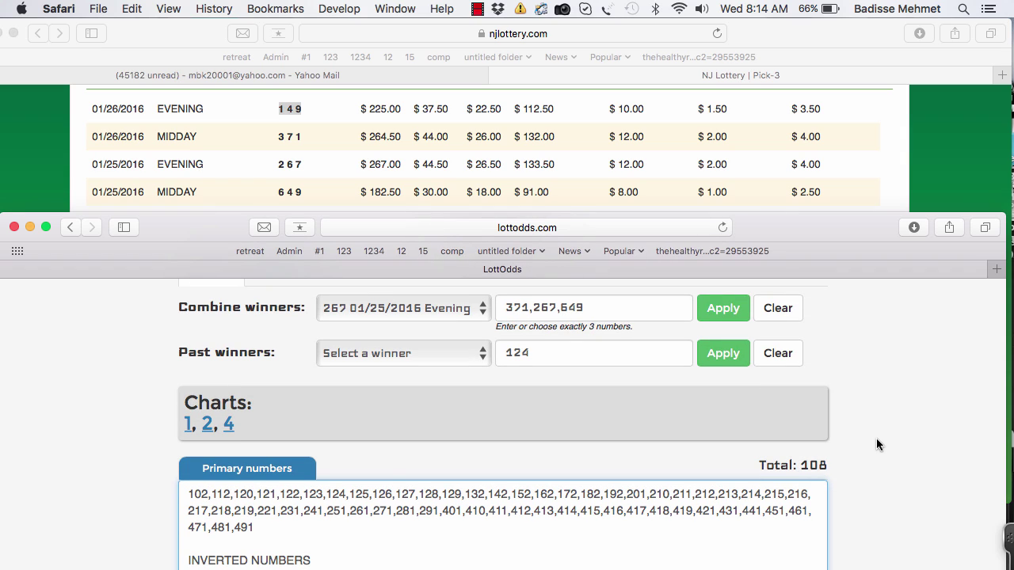
pyautogui.scroll(-3, 876, 444)
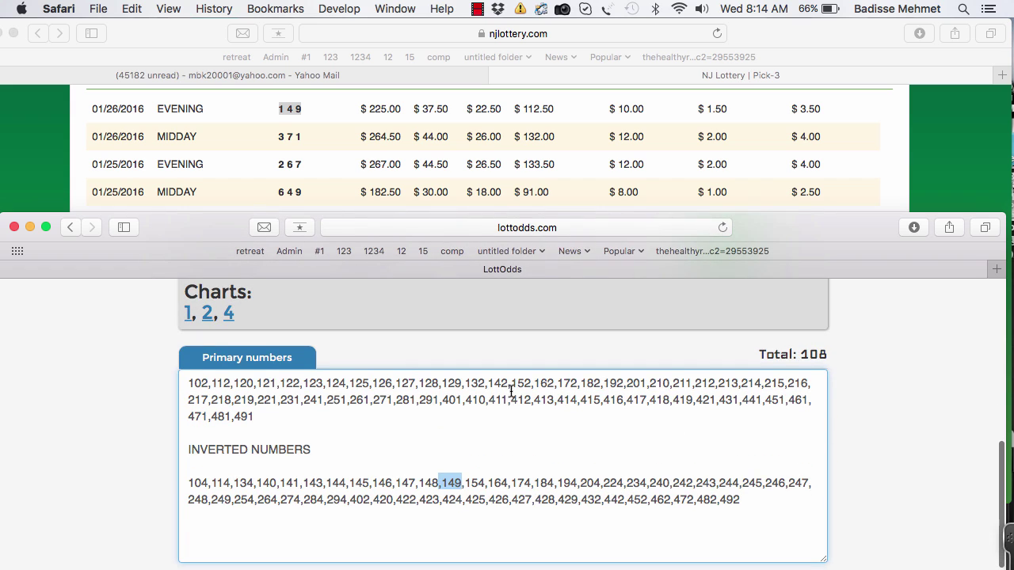
pyautogui.moveTo(188, 376); pyautogui.dragTo(739, 519)
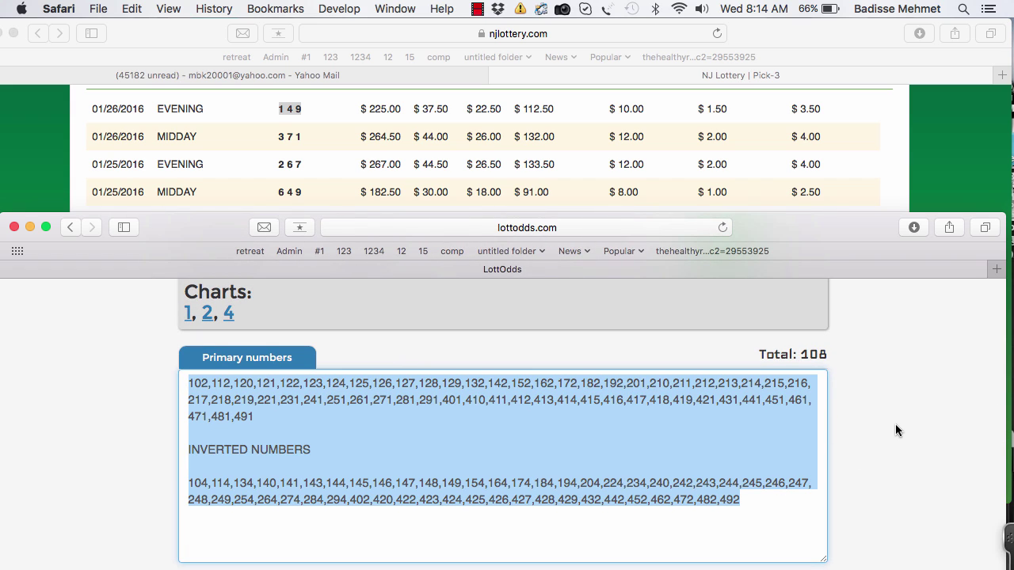
# - Highlight the chart digits 1, 2, 4, then clear the highlight
pyautogui.scroll(3, 896, 426)
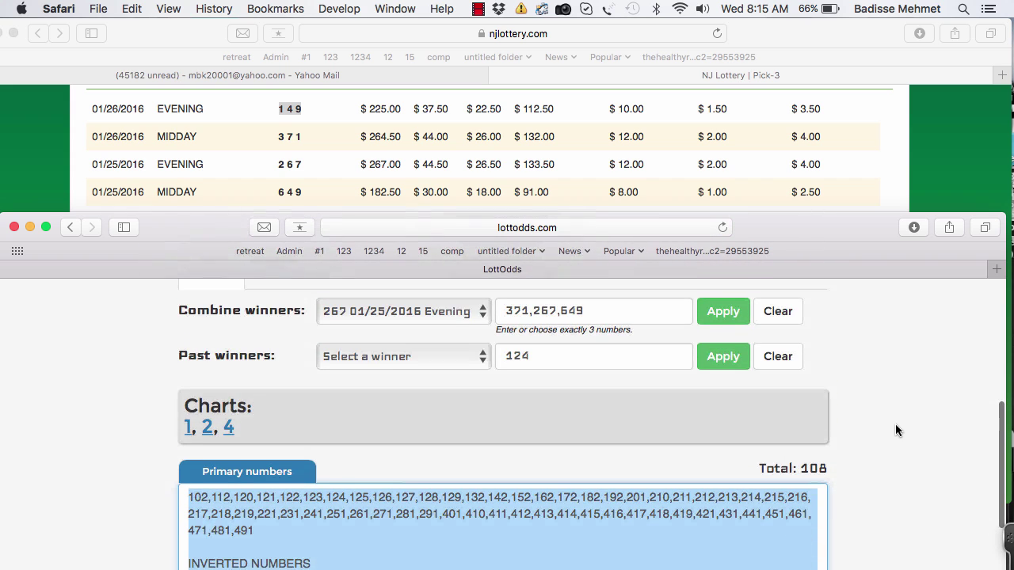
pyautogui.scroll(1, 895, 430)
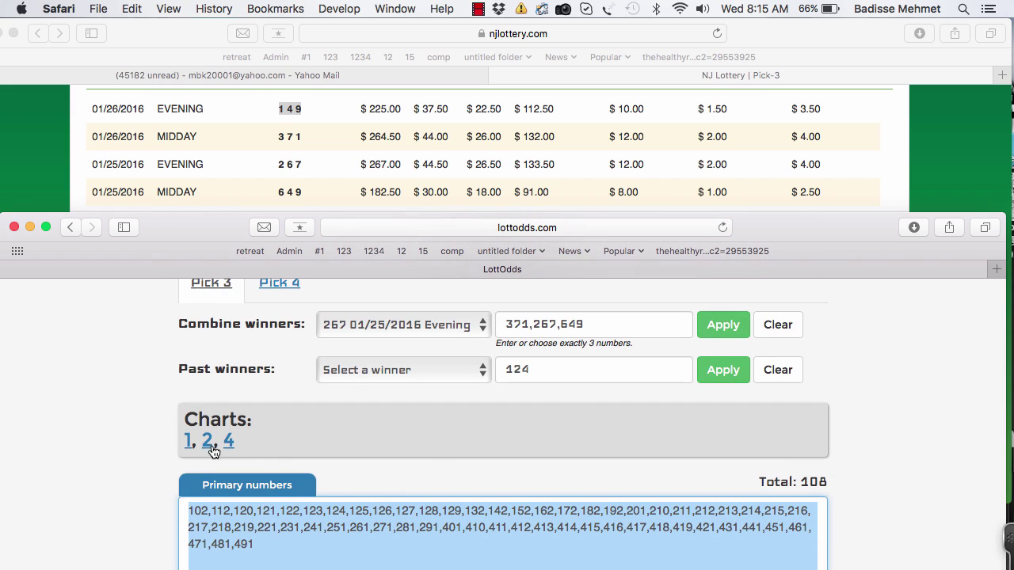
pyautogui.scroll(2, 360, 448)
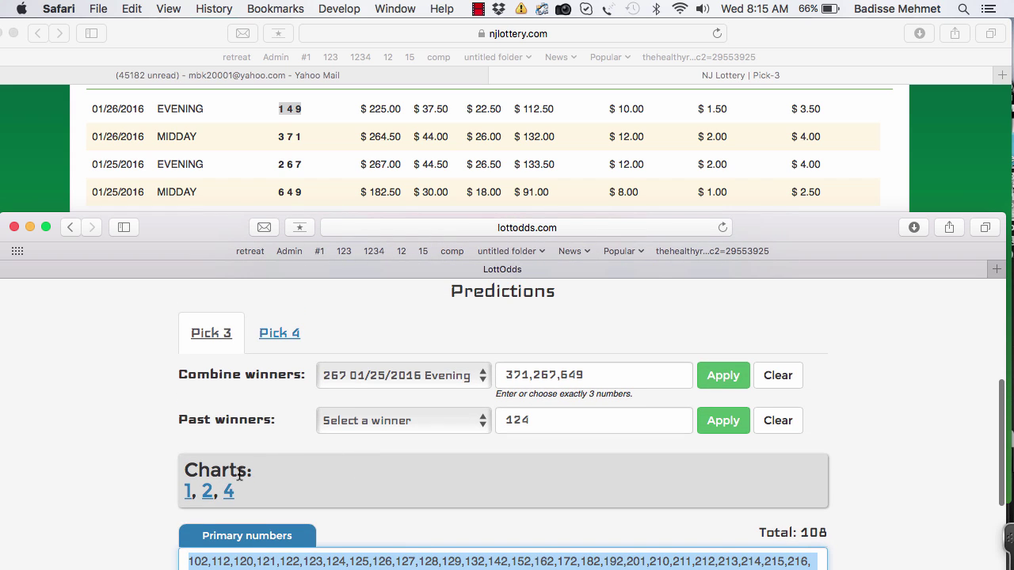
pyautogui.moveTo(229, 493); pyautogui.dragTo(181, 491)
pyautogui.scroll(-3, 437, 454)
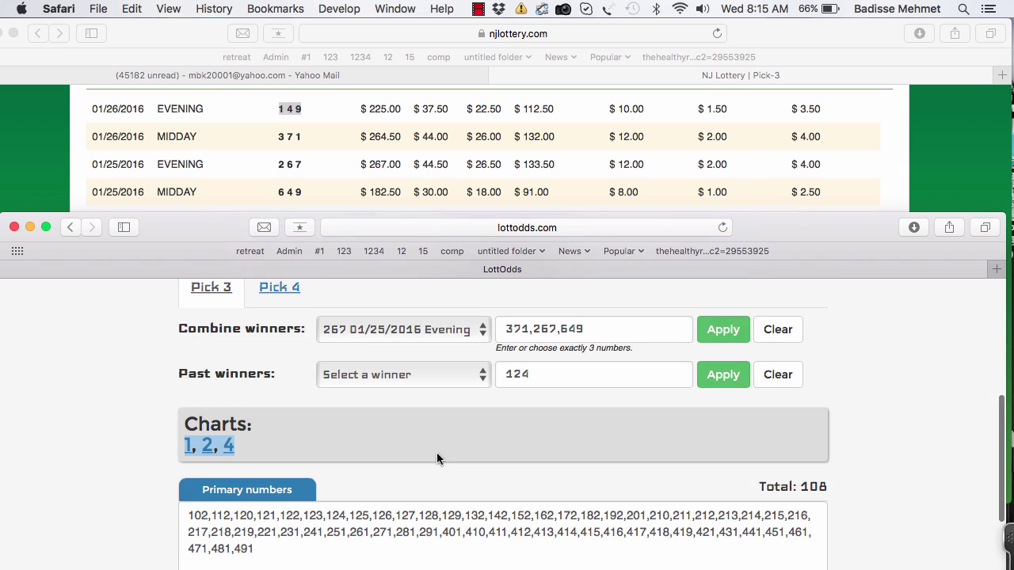
pyautogui.click(360, 409)
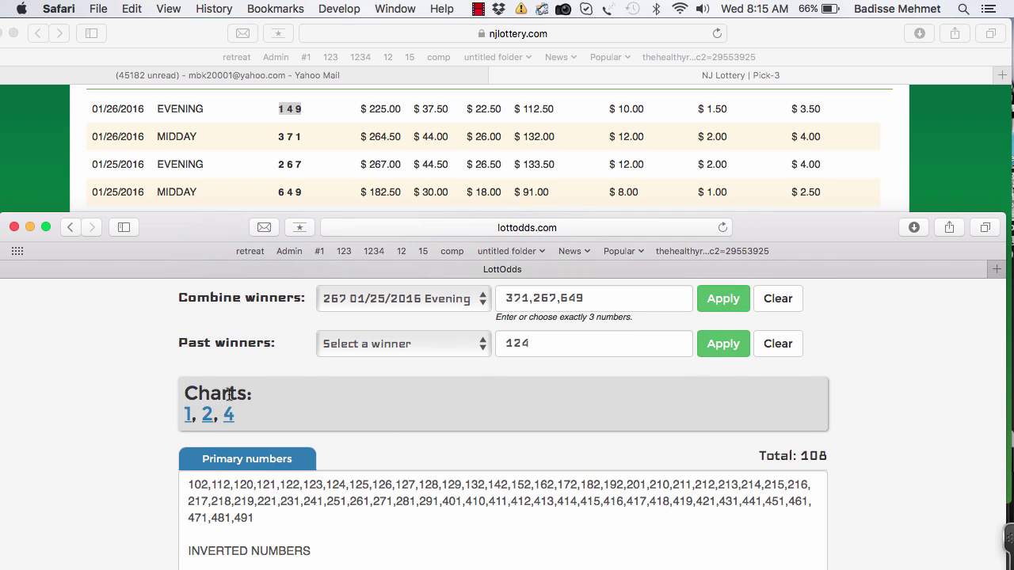
# - Open the chart for lowest winning digit 1, invert it and highlight 149, then toggle the inversion off and on
pyautogui.click(192, 414)
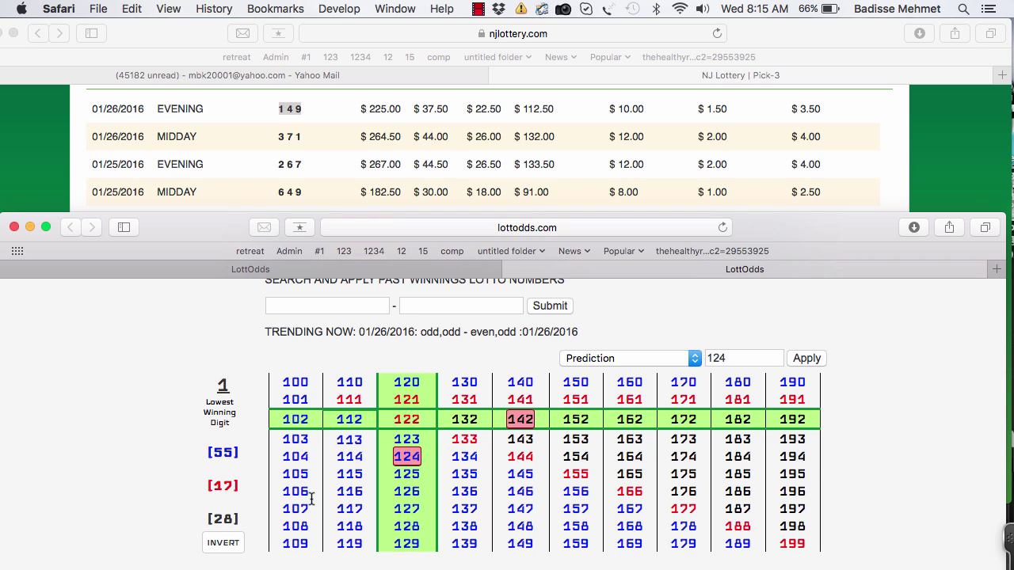
pyautogui.click(223, 543)
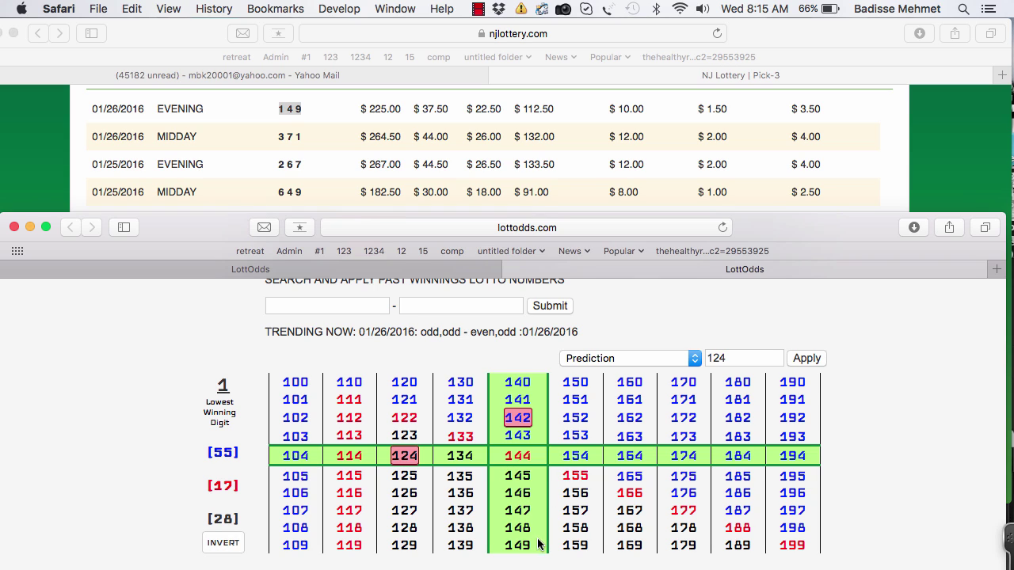
pyautogui.moveTo(540, 546); pyautogui.dragTo(498, 545)
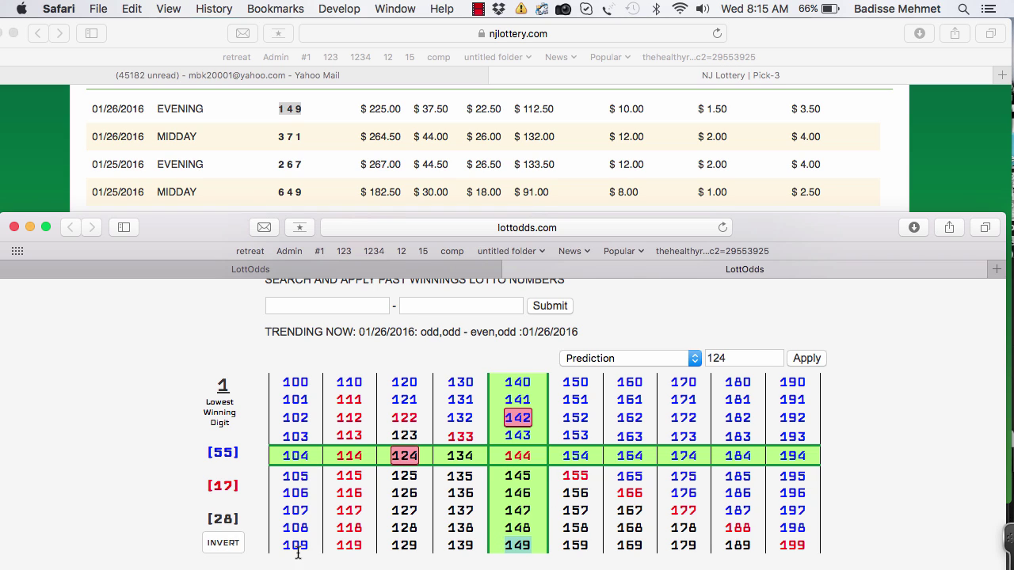
pyautogui.click(226, 546)
pyautogui.click(229, 549)
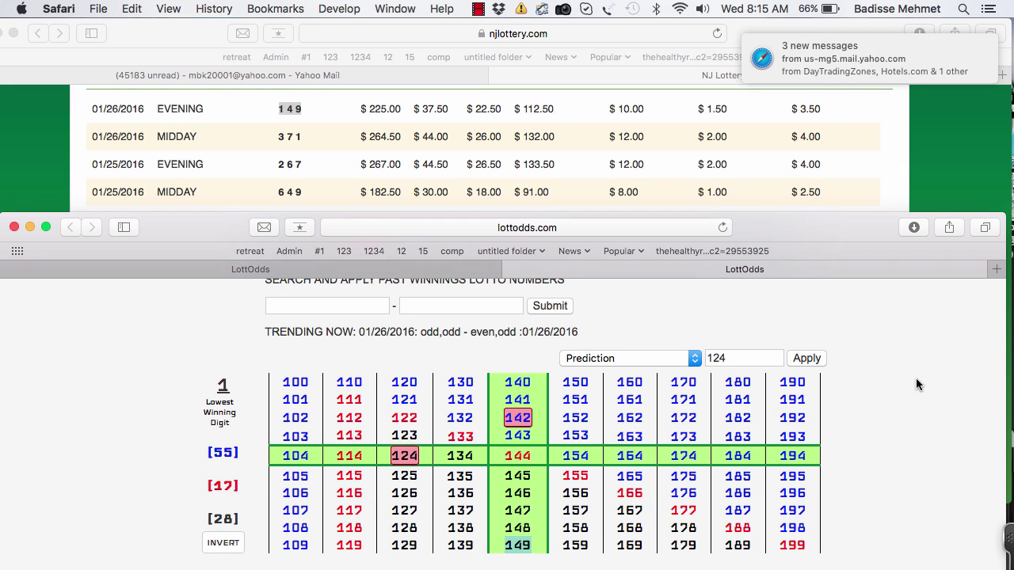
# - Close the digit 1 chart and review the applied past winner, chart digits and Primary numbers on the Predictions page
pyautogui.scroll(2, 886, 389)
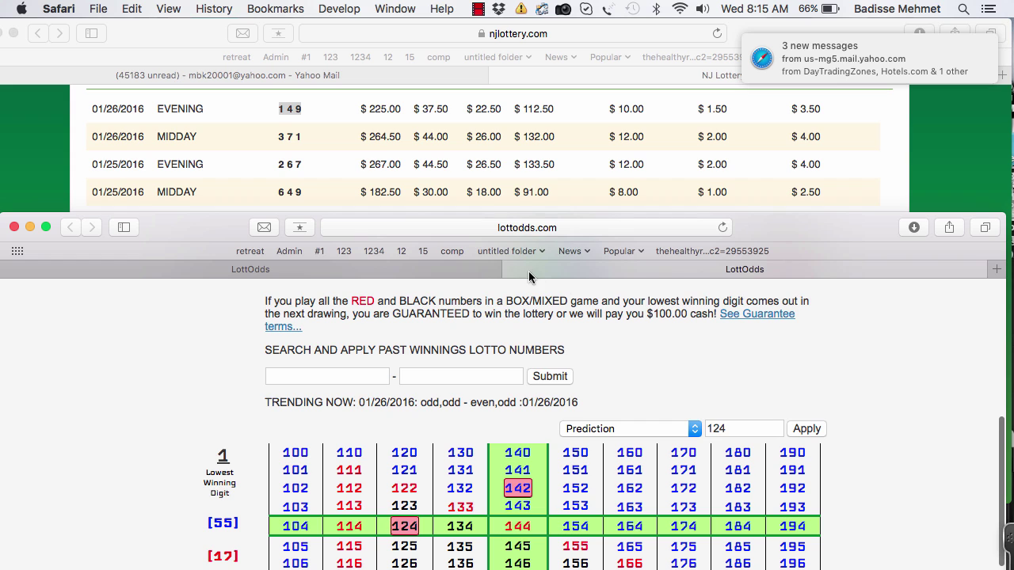
pyautogui.click(512, 270)
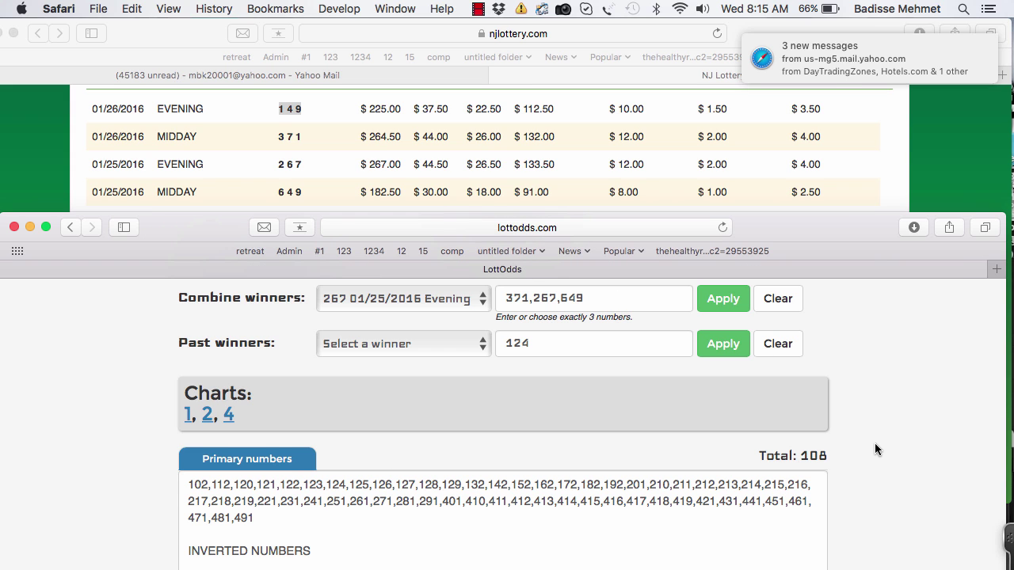
pyautogui.scroll(-3, 874, 449)
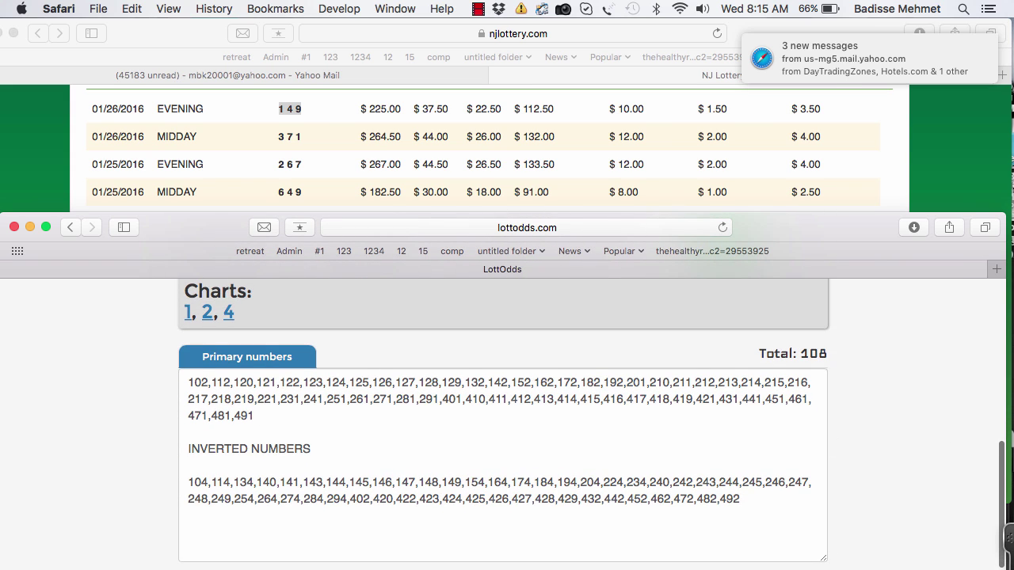
pyautogui.scroll(4, 863, 464)
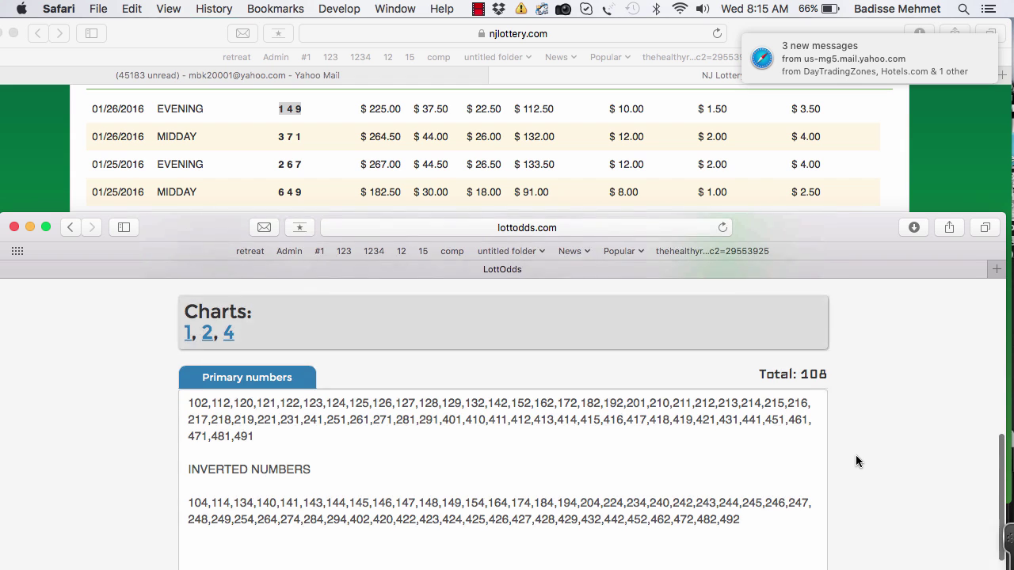
pyautogui.scroll(3, 855, 456)
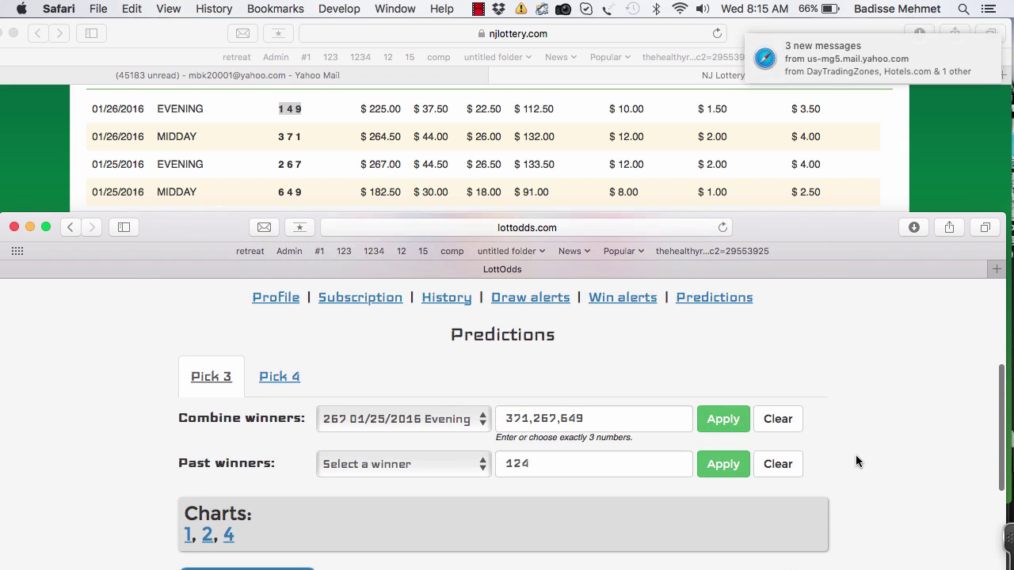
pyautogui.scroll(-2, 855, 456)
pyautogui.scroll(-3, 856, 458)
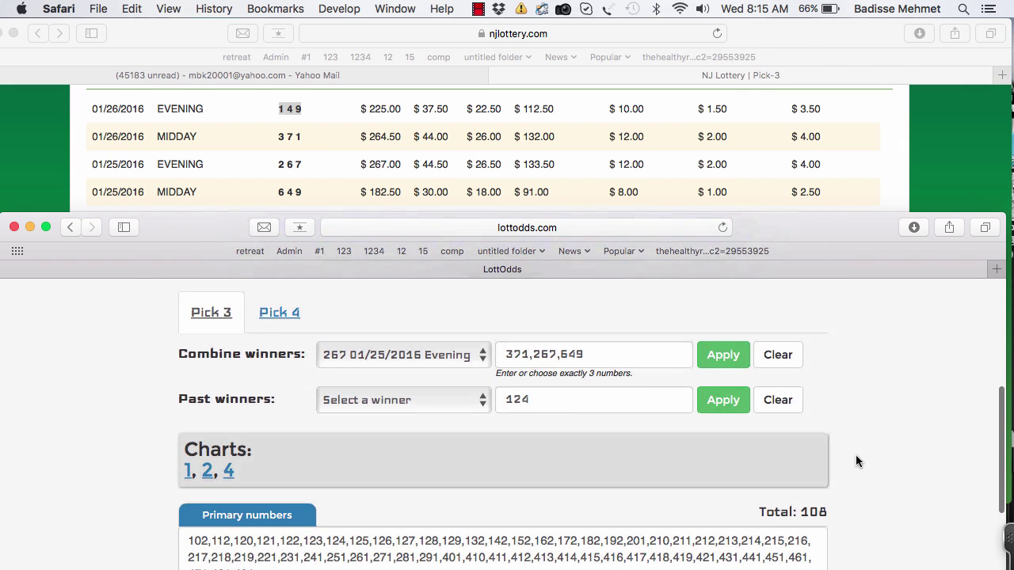
pyautogui.scroll(1, 855, 455)
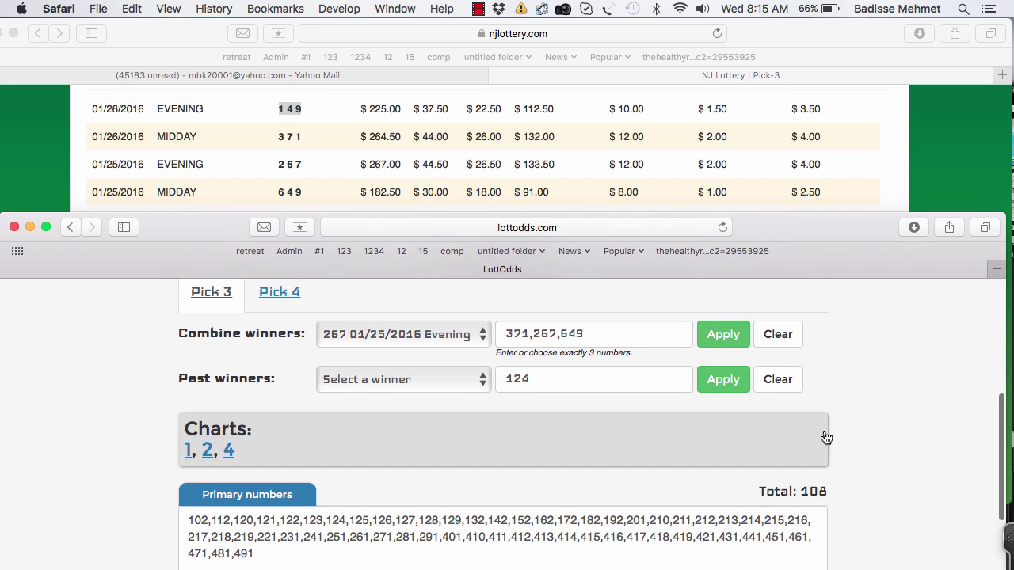
# - Switch to the NJ Lottery Pick-3 results window
pyautogui.click(349, 165)
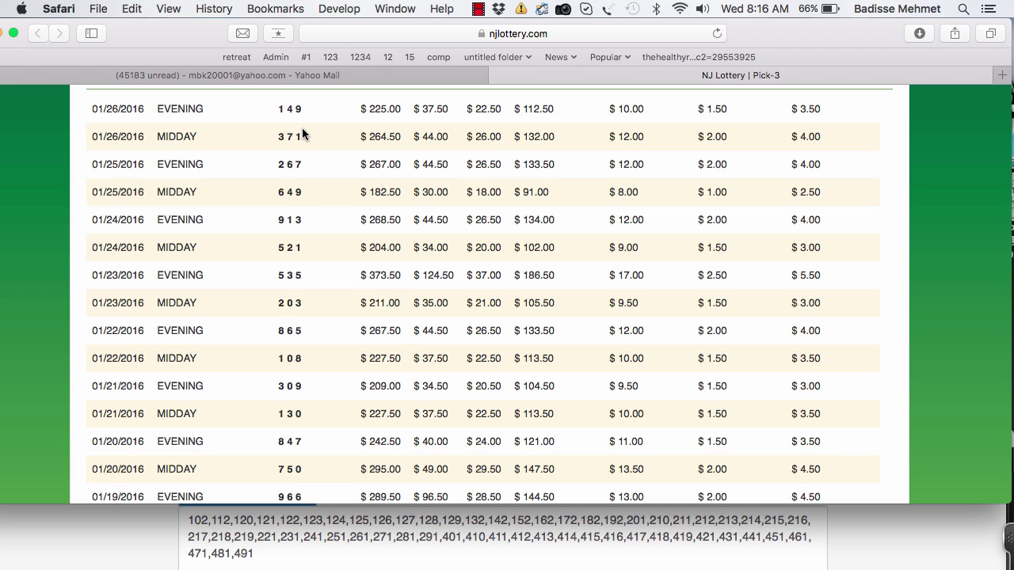
# - Highlight the winning number 149 of the 01/26/2016 evening draw in the Pick-3 results table
pyautogui.scroll(1, 294, 114)
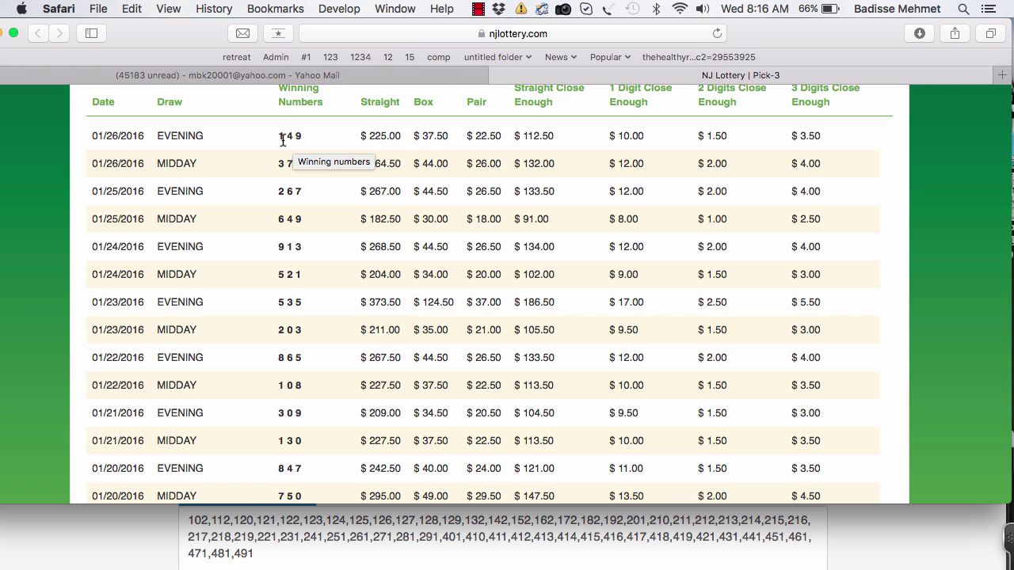
pyautogui.moveTo(278, 139); pyautogui.dragTo(303, 139)
pyautogui.press('super+Tab')
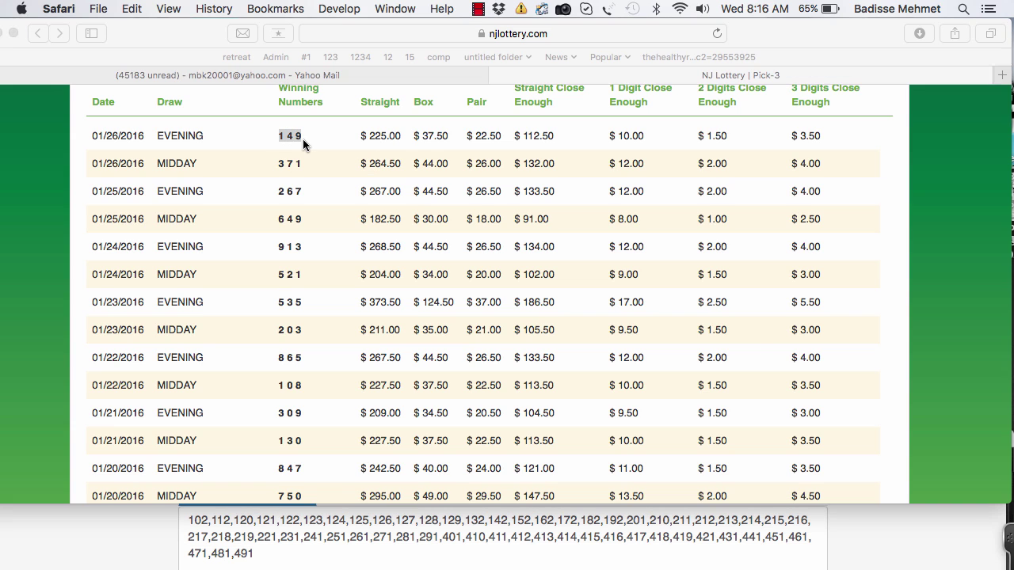
pyautogui.press('super+Tab')
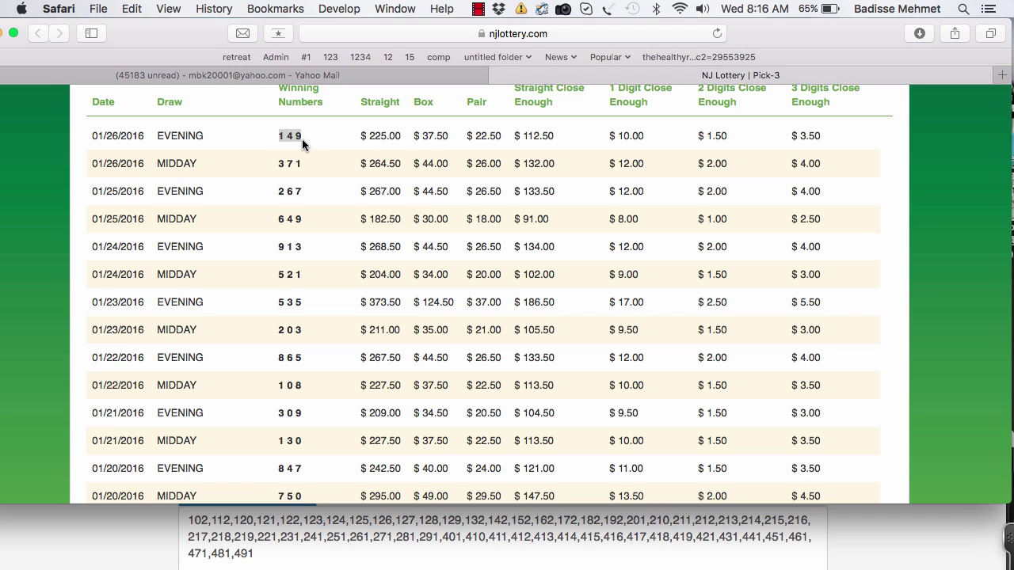
pyautogui.moveTo(301, 136); pyautogui.dragTo(275, 136)
pyautogui.moveTo(302, 140); pyautogui.dragTo(278, 138)
pyautogui.moveTo(305, 135); pyautogui.dragTo(277, 137)
# - Highlight the preceding winners 371 and 267 in turn, then return the highlight to 149
pyautogui.moveTo(302, 162); pyautogui.dragTo(281, 164)
pyautogui.moveTo(304, 191); pyautogui.dragTo(280, 191)
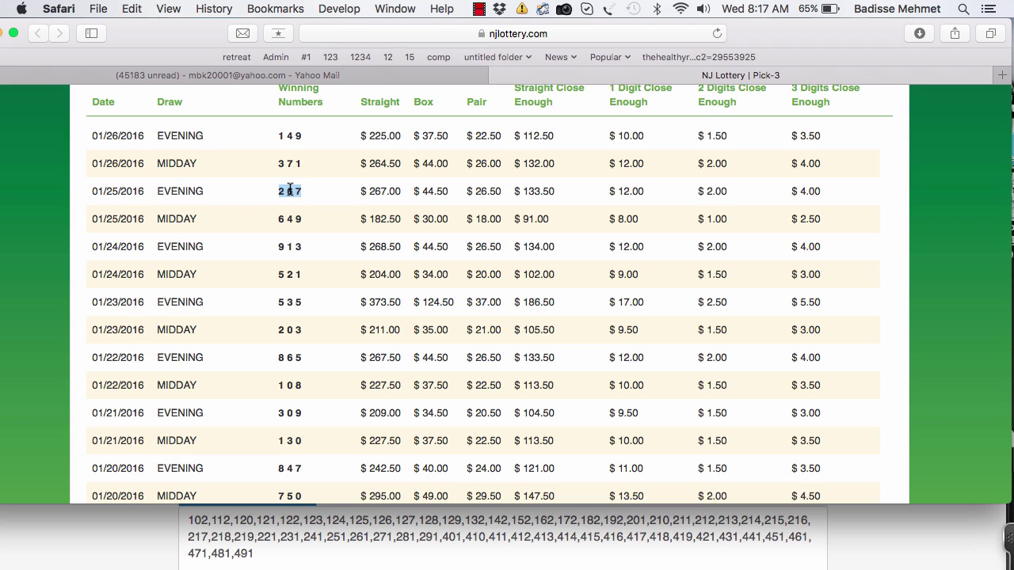
pyautogui.click(299, 191)
pyautogui.moveTo(301, 136); pyautogui.dragTo(279, 137)
pyautogui.moveTo(280, 137); pyautogui.dragTo(296, 140)
pyautogui.moveTo(302, 135); pyautogui.dragTo(279, 137)
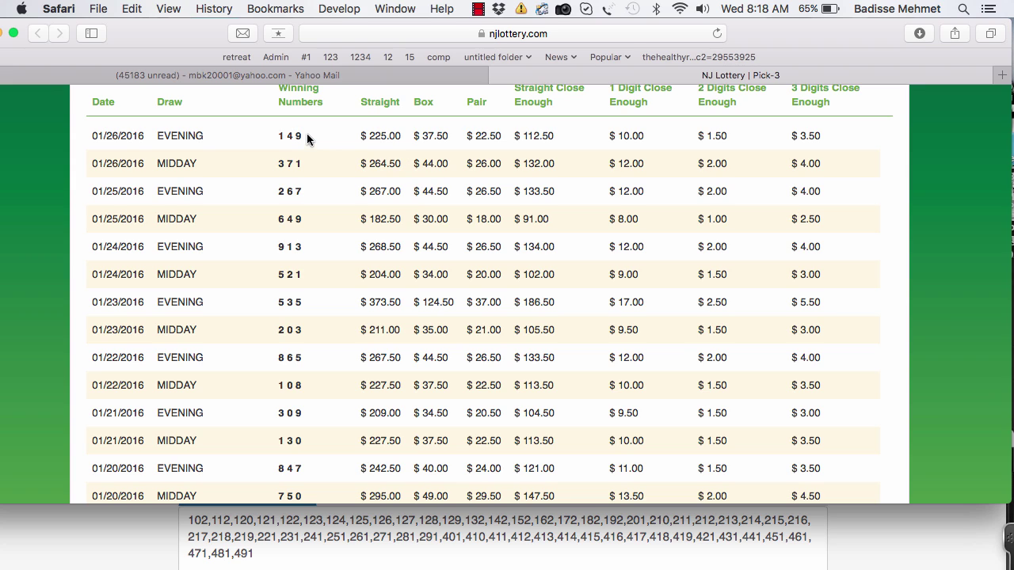
pyautogui.moveTo(306, 133); pyautogui.dragTo(277, 135)
# - Switch to Snagit and review the captures of the digit 7 chart and the Primary numbers with odd/even patterns
pyautogui.click(857, 551)
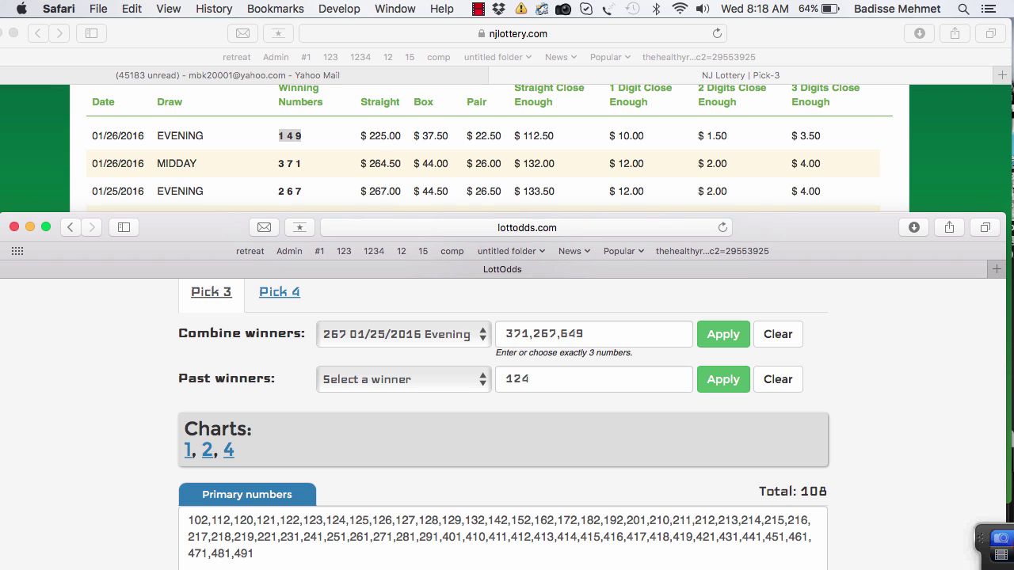
pyautogui.click(961, 538)
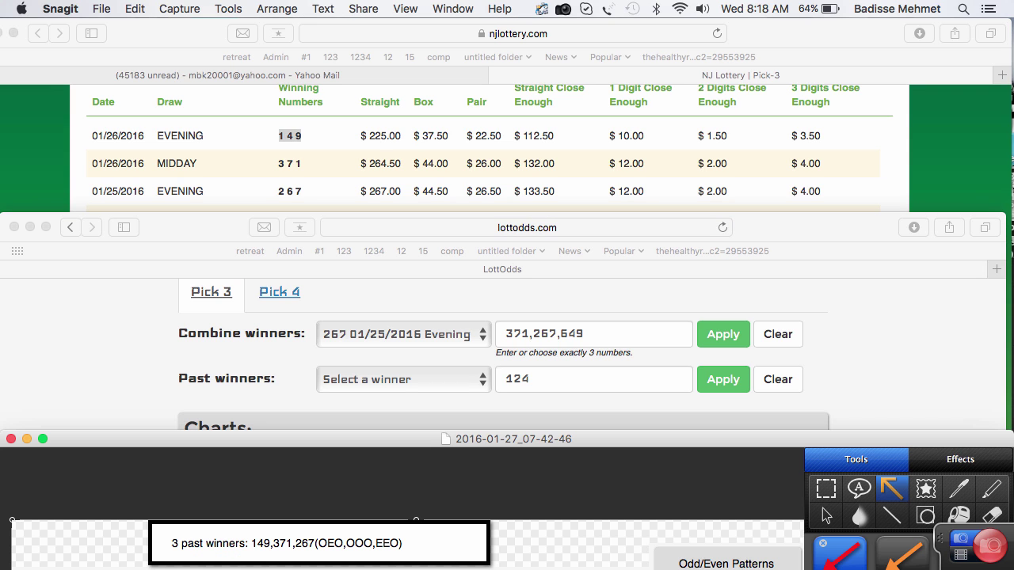
pyautogui.moveTo(865, 445); pyautogui.dragTo(871, 14)
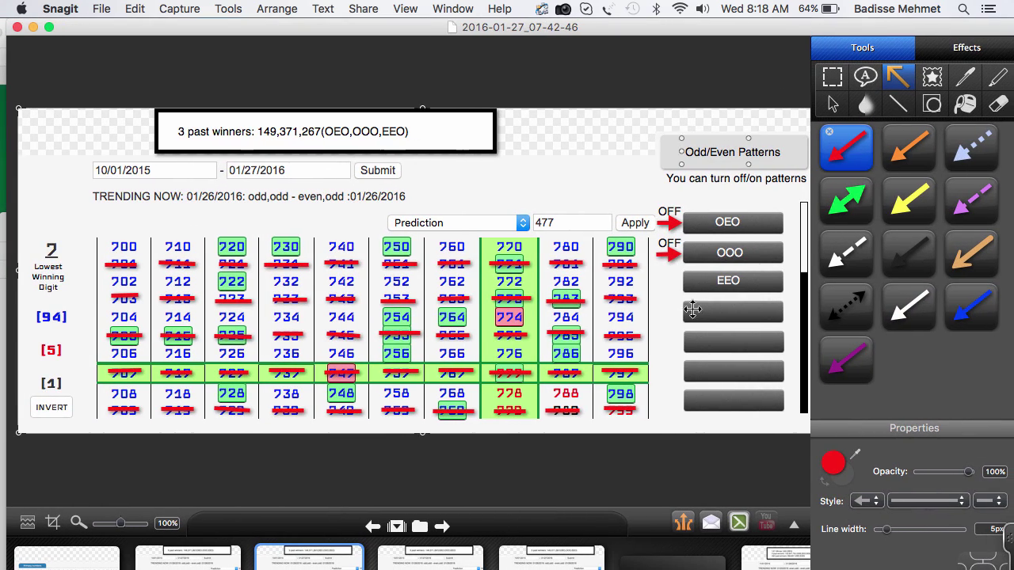
pyautogui.click(567, 555)
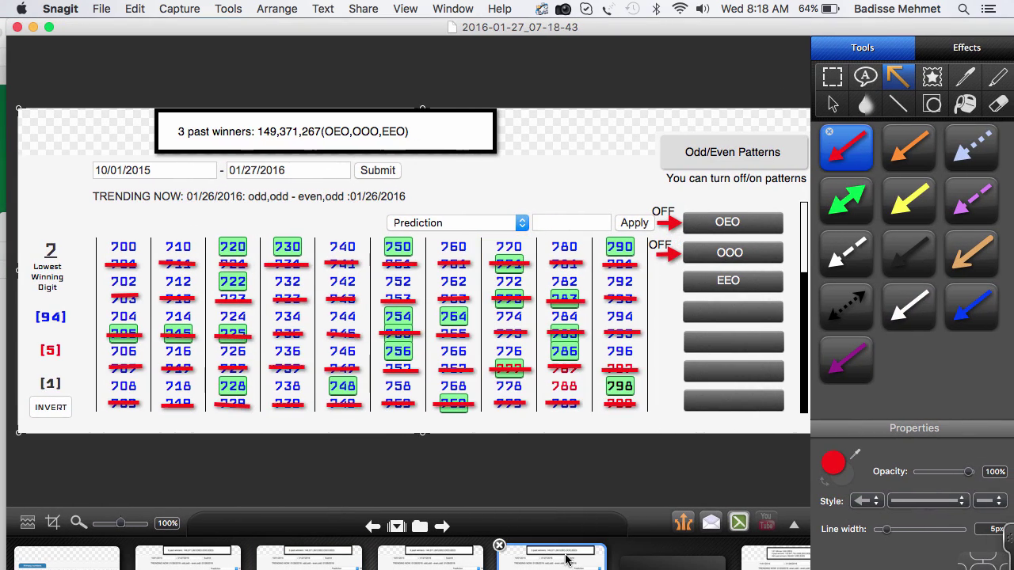
pyautogui.click(111, 559)
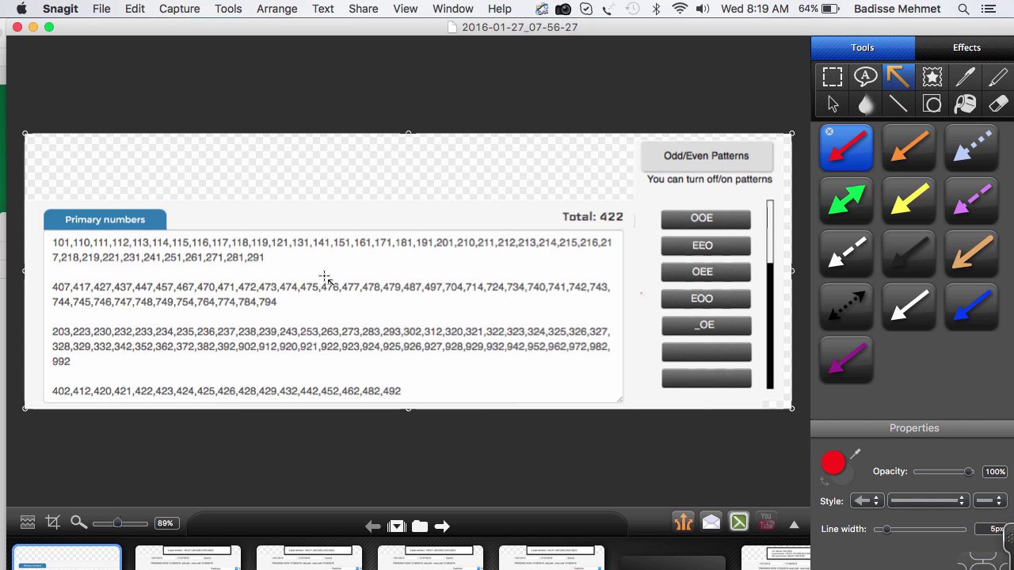
# - Move the Snagit window aside and reload the LottOdds Predictions page, discarding its entered winners
pyautogui.moveTo(343, 28); pyautogui.dragTo(336, 190)
pyautogui.click(834, 36)
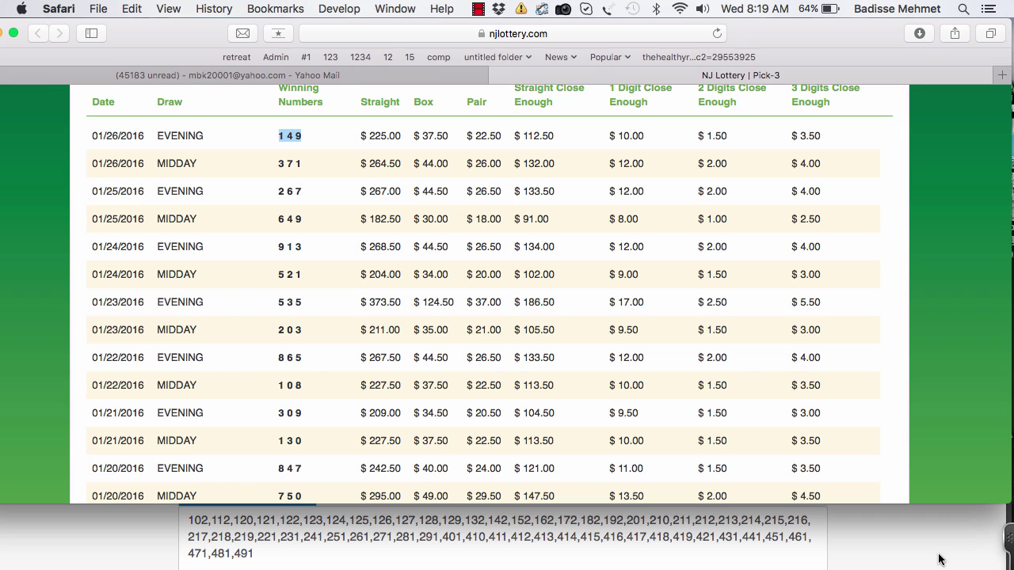
pyautogui.click(898, 538)
pyautogui.click(722, 228)
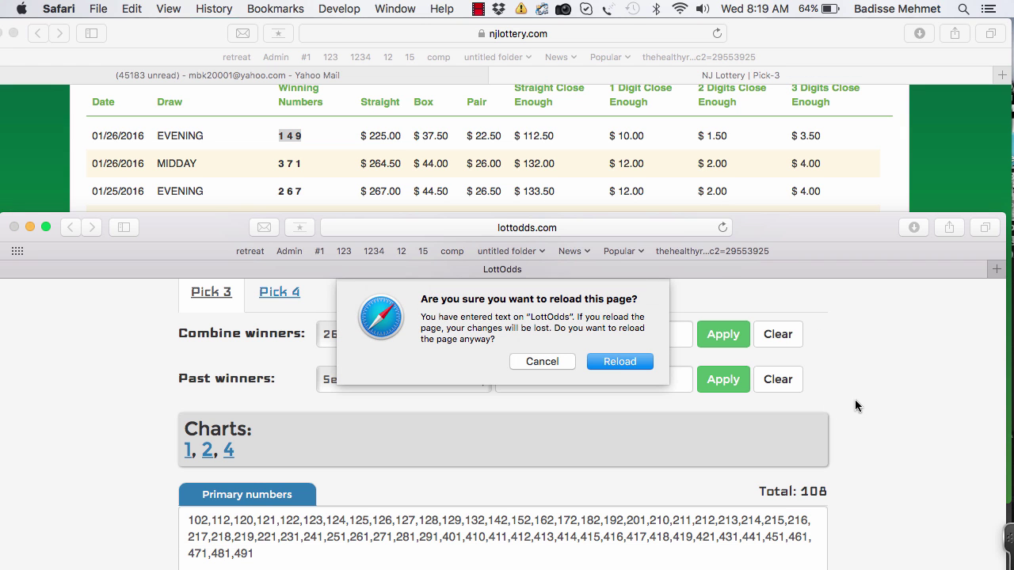
pyautogui.click(618, 362)
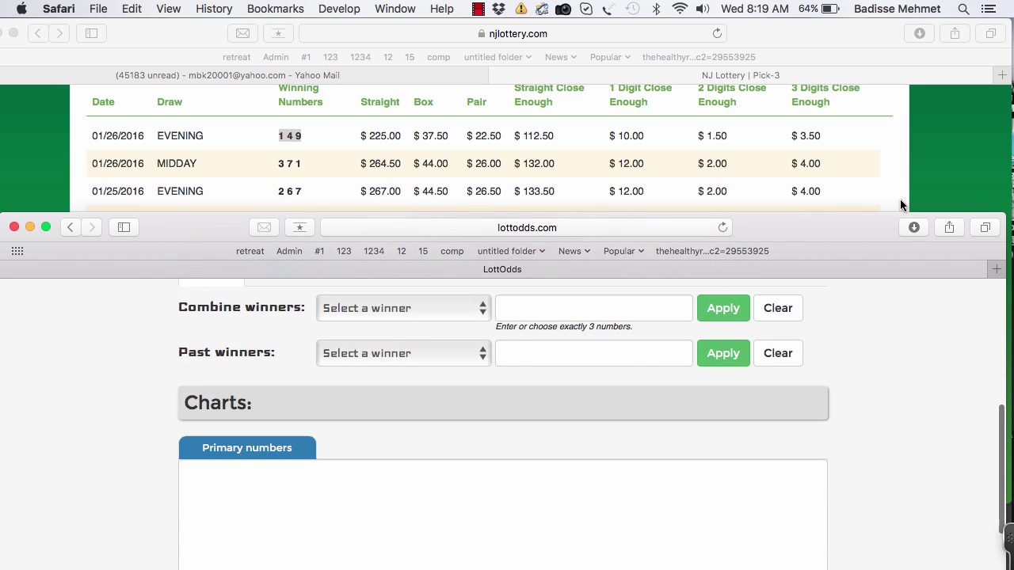
# - Switch to the LottOdds Draw Alert message in Yahoo Mail and highlight Chart 07 under the PICK3 5 Days No Hit Alert
pyautogui.click(894, 167)
pyautogui.click(360, 158)
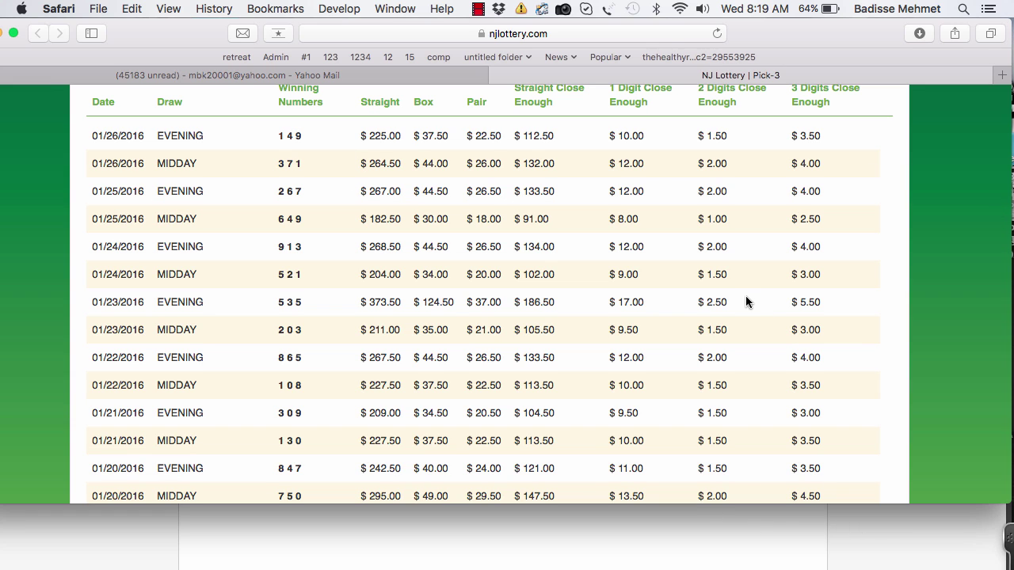
pyautogui.scroll(-1, 746, 295)
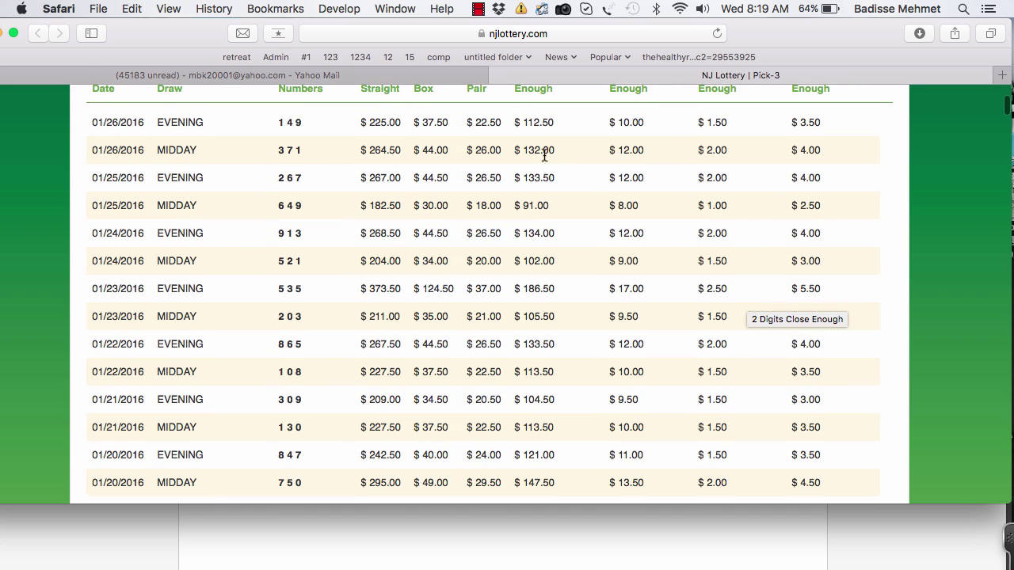
pyautogui.click(395, 76)
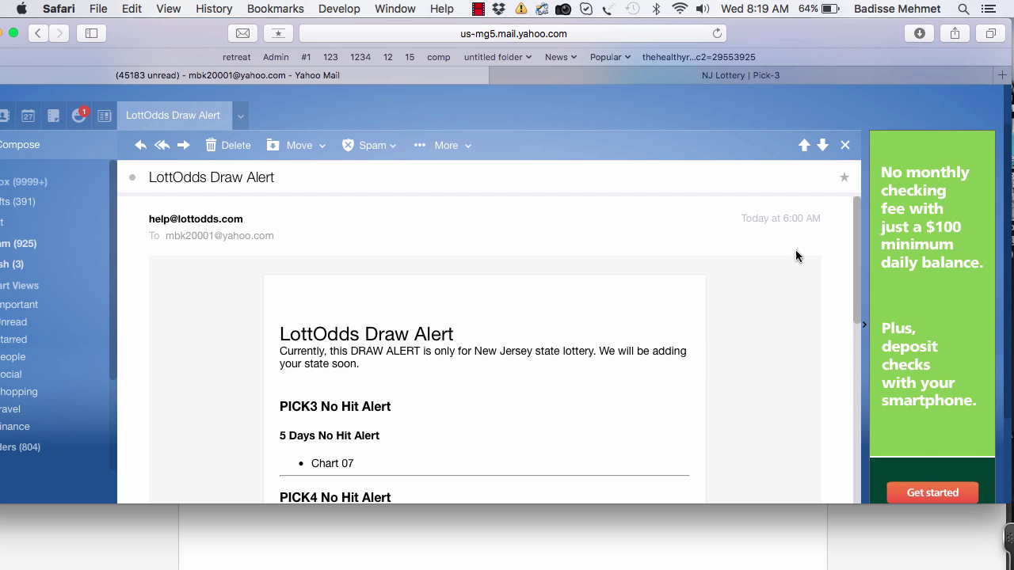
pyautogui.scroll(-3, 712, 323)
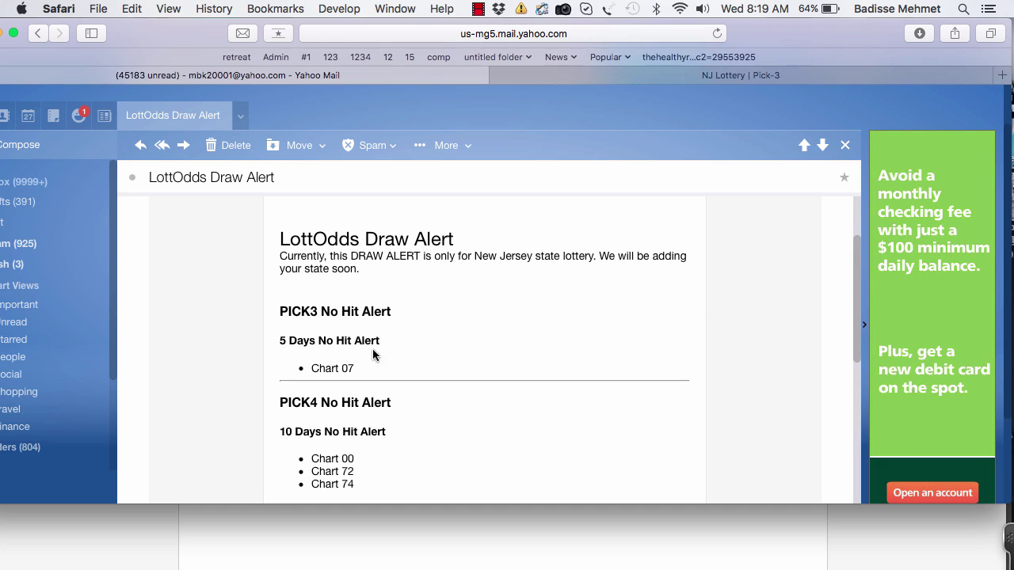
pyautogui.moveTo(357, 371); pyautogui.dragTo(310, 369)
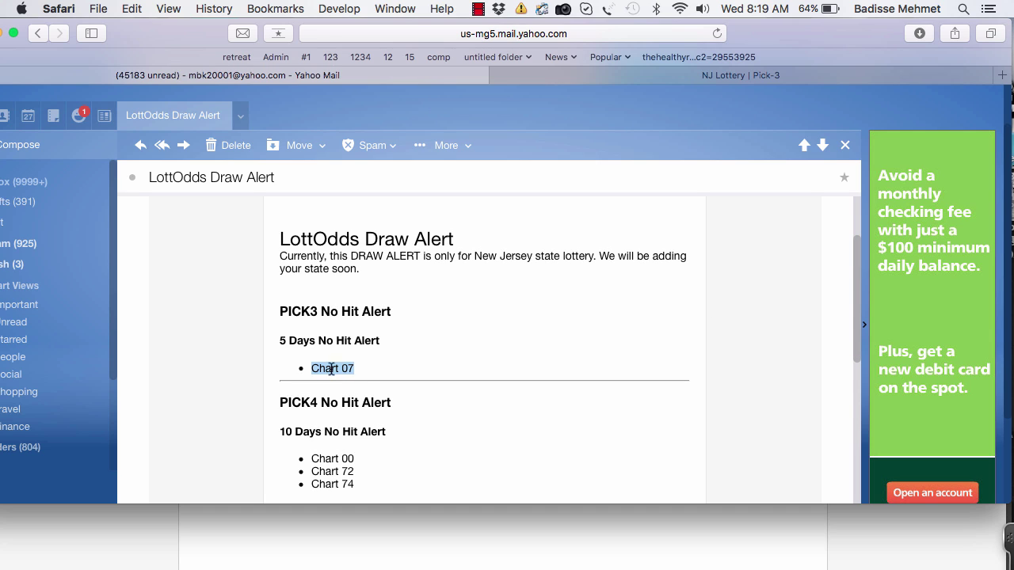
pyautogui.scroll(-1, 431, 367)
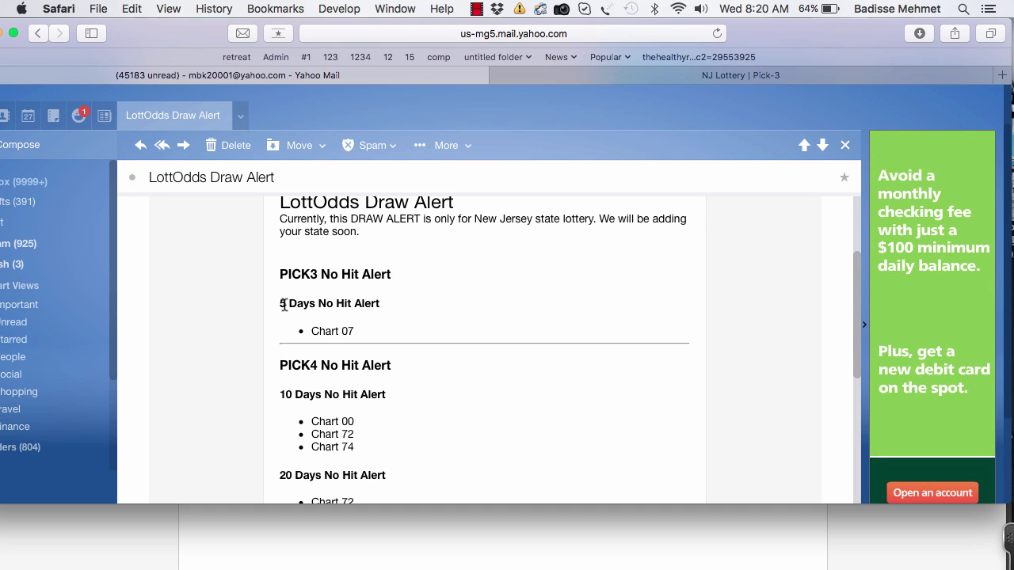
pyautogui.moveTo(357, 332); pyautogui.dragTo(310, 331)
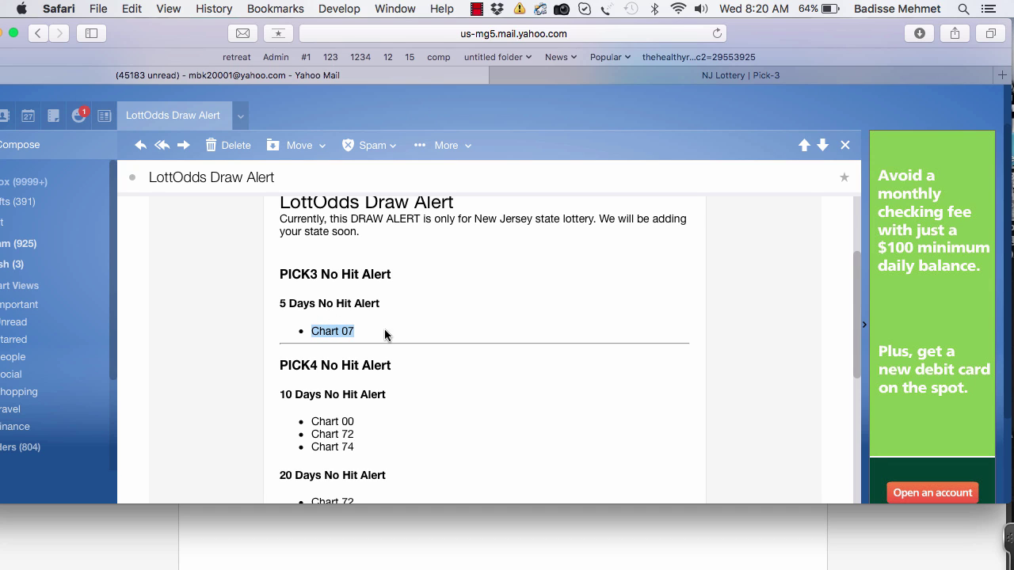
pyautogui.scroll(1, 720, 306)
# - Return to the NJ Lottery Pick-3 page and examine the current winning numbers and the recent draw results
pyautogui.click(746, 75)
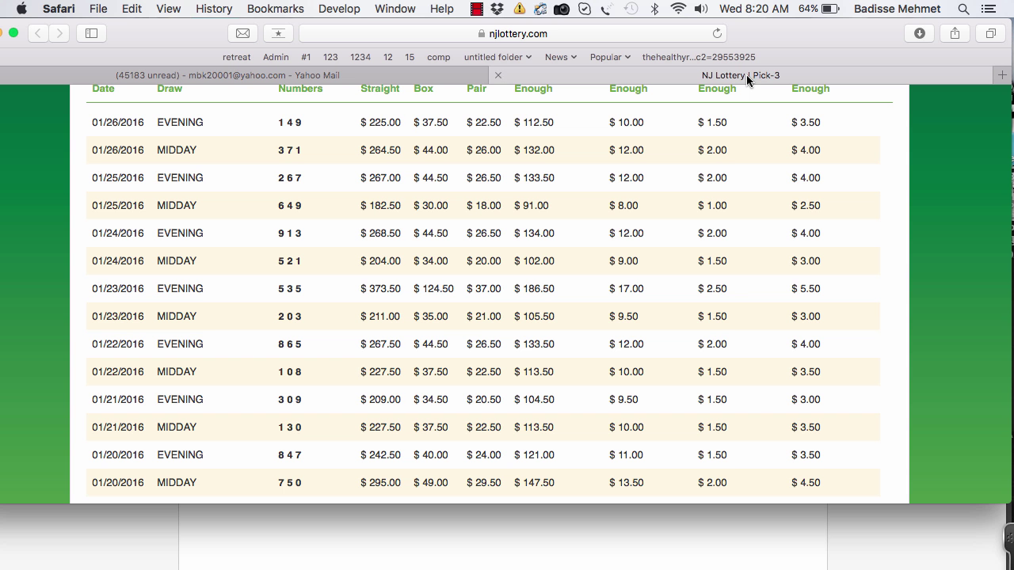
pyautogui.scroll(3, 516, 196)
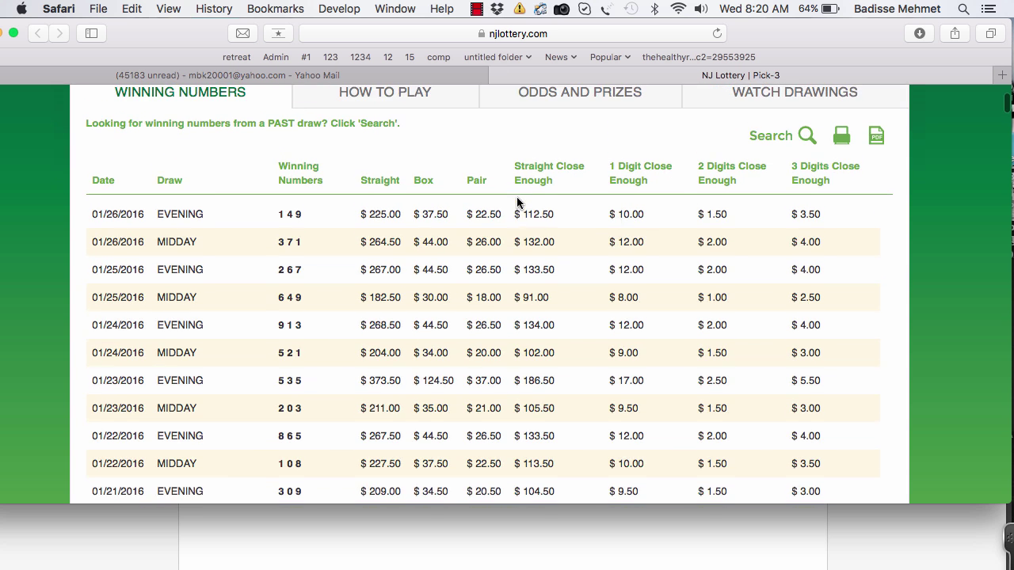
pyautogui.scroll(-1, 491, 190)
pyautogui.scroll(5, 289, 198)
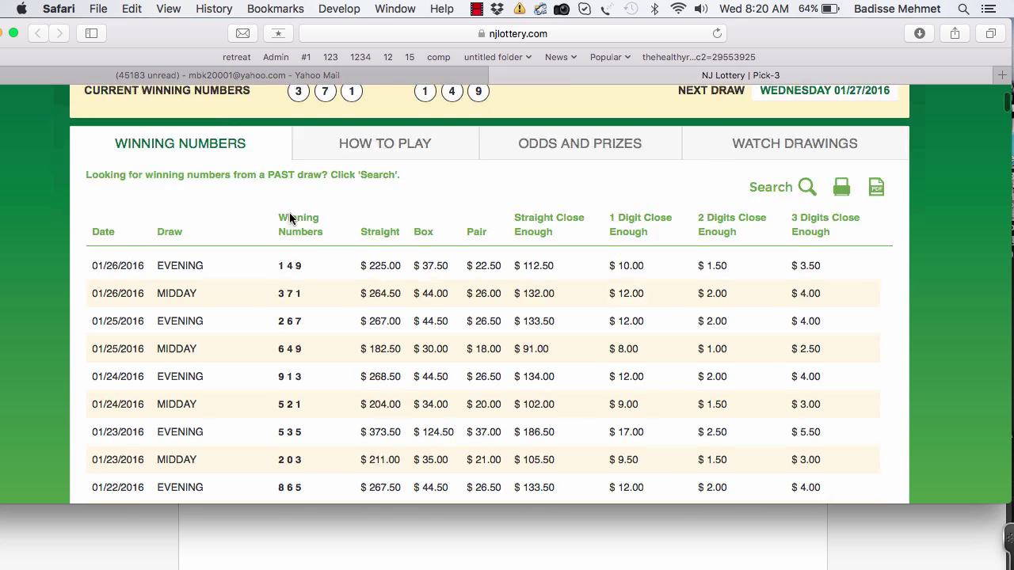
pyautogui.scroll(5, 290, 217)
pyautogui.scroll(-8, 290, 217)
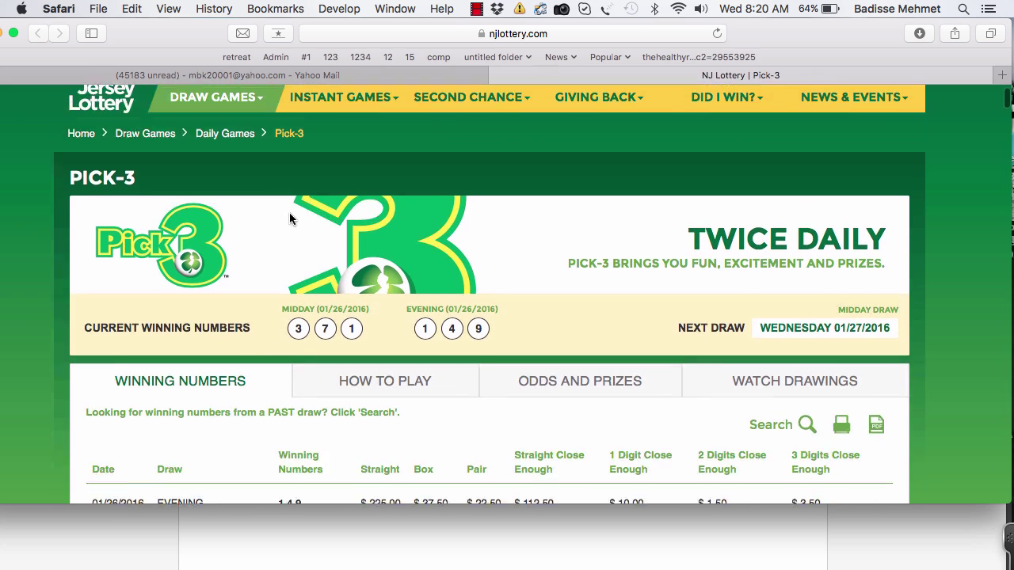
pyautogui.scroll(-1, 290, 219)
pyautogui.scroll(-1, 293, 215)
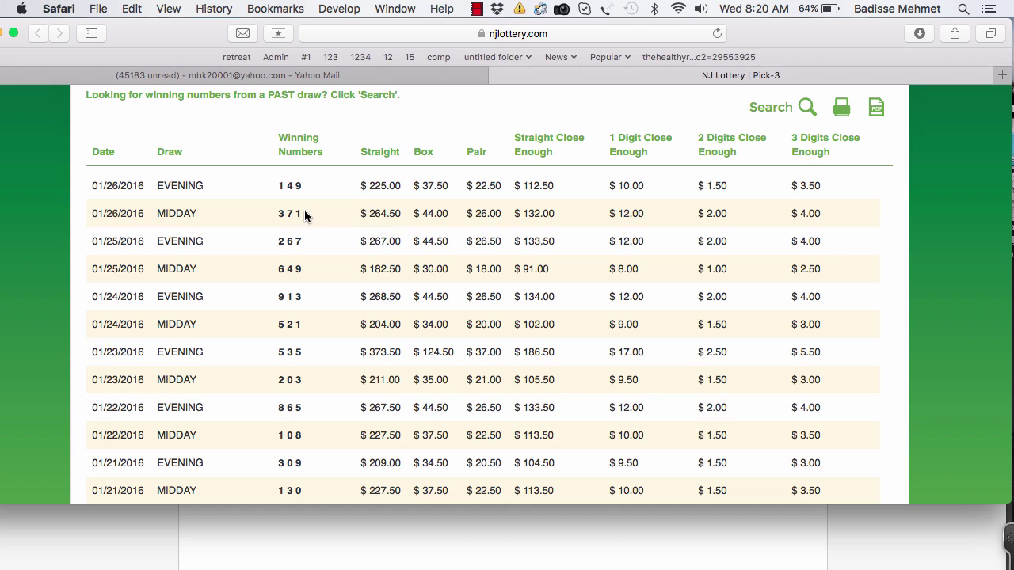
# - Highlight the three latest winning numbers 149, 371 and 267 one after another in the results table
pyautogui.moveTo(275, 208); pyautogui.dragTo(305, 208)
pyautogui.click(291, 213)
pyautogui.moveTo(302, 186); pyautogui.dragTo(279, 185)
pyautogui.click(299, 215)
pyautogui.moveTo(304, 240); pyautogui.dragTo(282, 242)
pyautogui.click(302, 243)
# - Recheck the PICK3 No Hit Alert in the Draw Alert message, then highlight 149 in the Pick-3 results
pyautogui.click(317, 78)
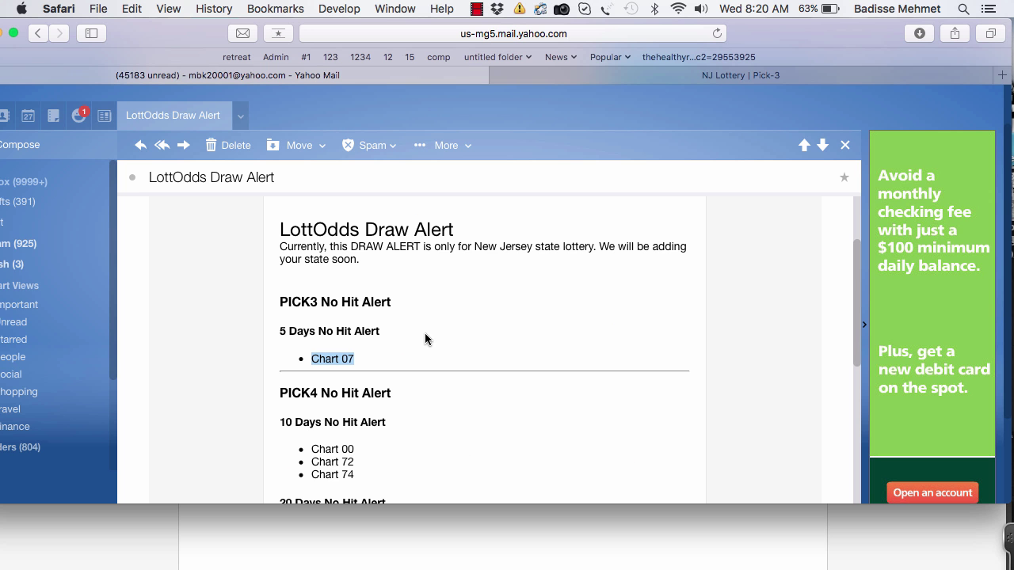
pyautogui.scroll(-2, 426, 334)
pyautogui.scroll(1, 426, 334)
pyautogui.click(419, 333)
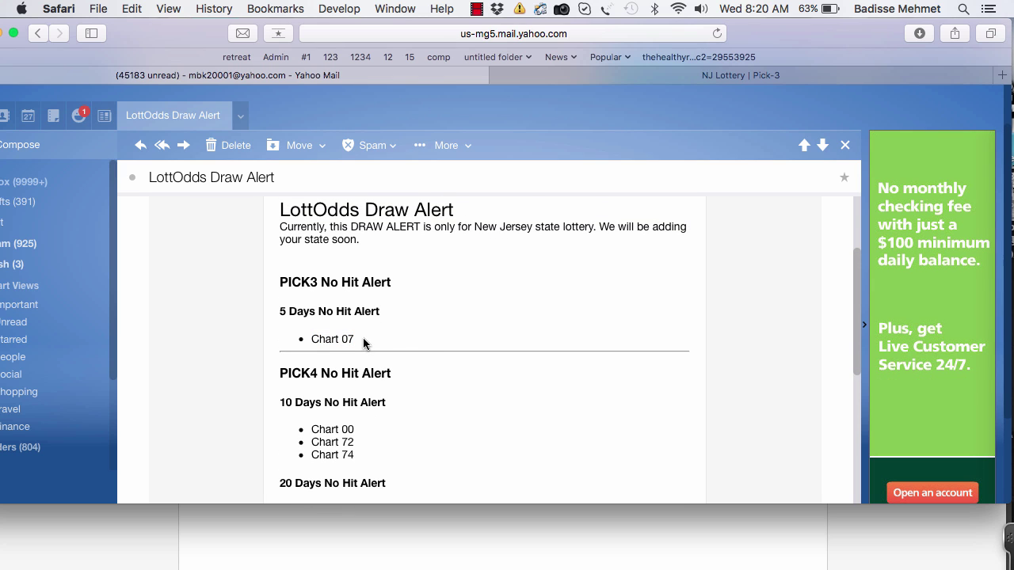
pyautogui.click(776, 78)
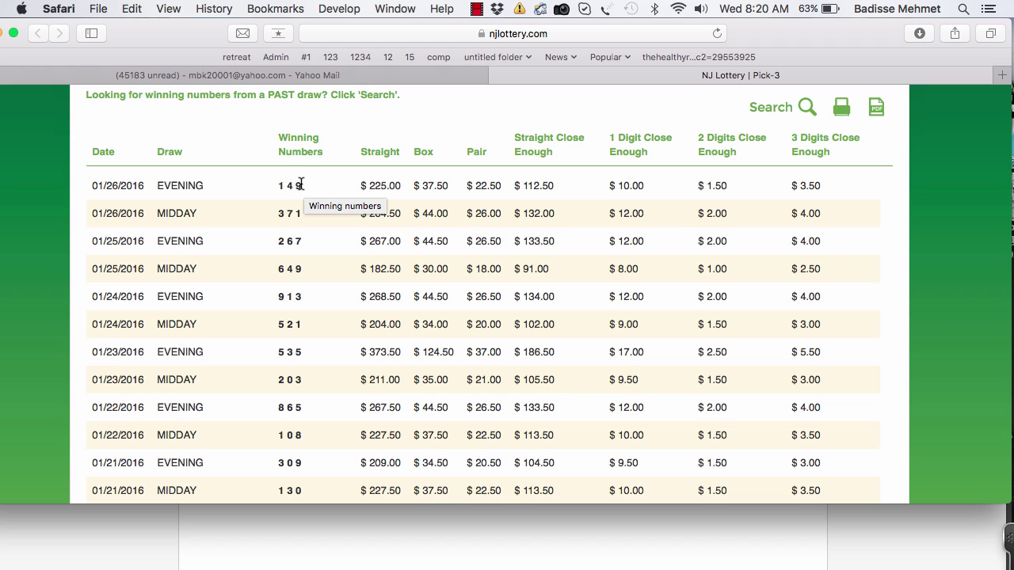
pyautogui.moveTo(301, 184); pyautogui.dragTo(285, 184)
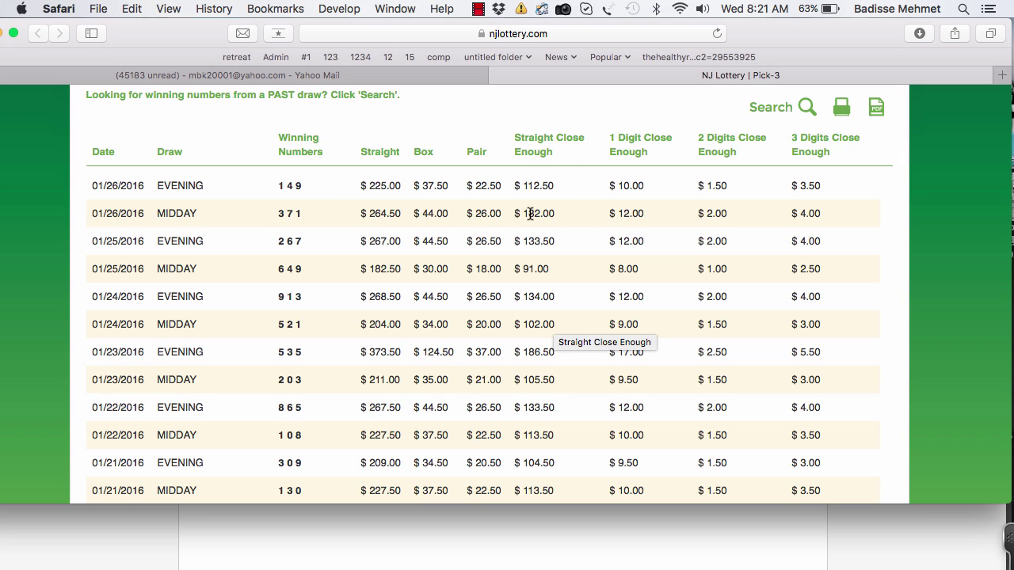
# - Switch to the LottOdds Predictions page and choose 149, 371 and 267 as the Pick 3 winners to combine
pyautogui.click(546, 514)
pyautogui.scroll(3, 861, 431)
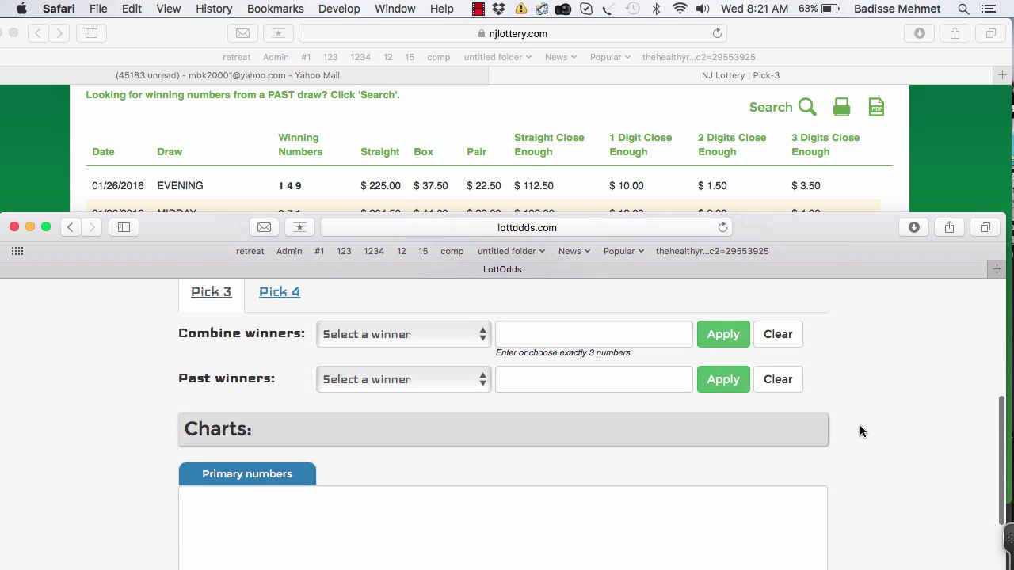
pyautogui.scroll(-1, 898, 179)
pyautogui.scroll(-2, 896, 174)
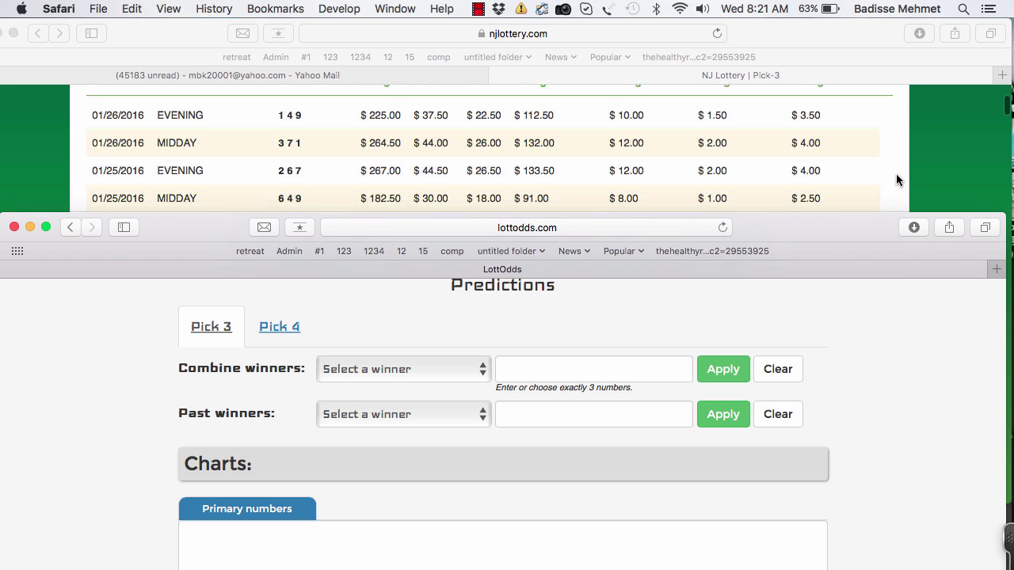
pyautogui.scroll(1, 887, 363)
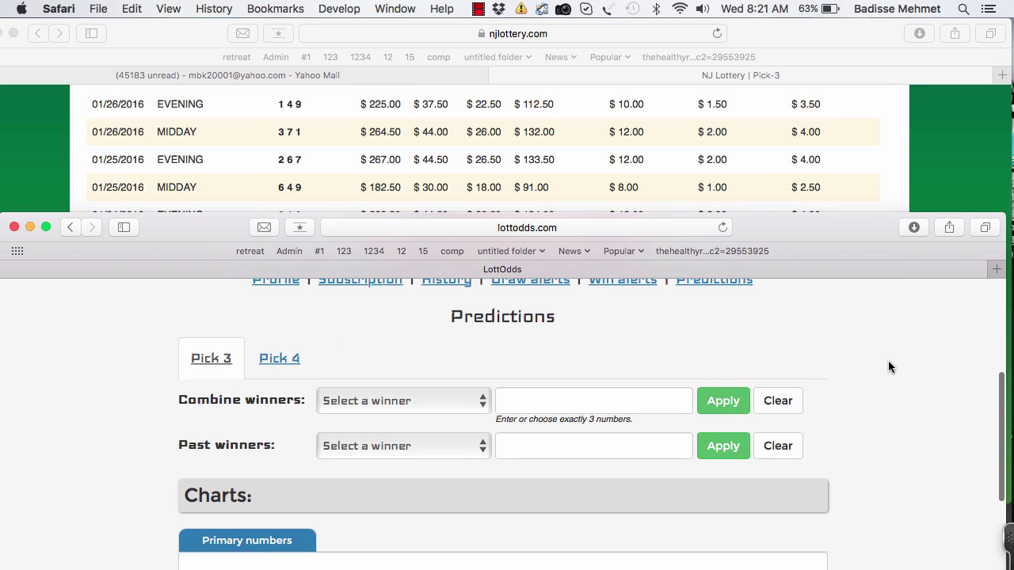
pyautogui.click(547, 395)
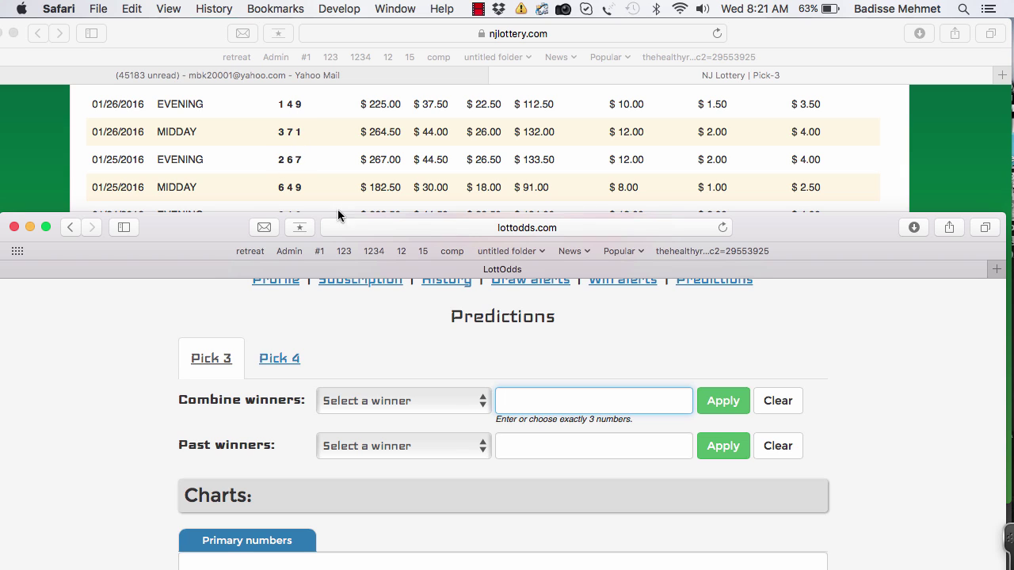
pyautogui.click(481, 401)
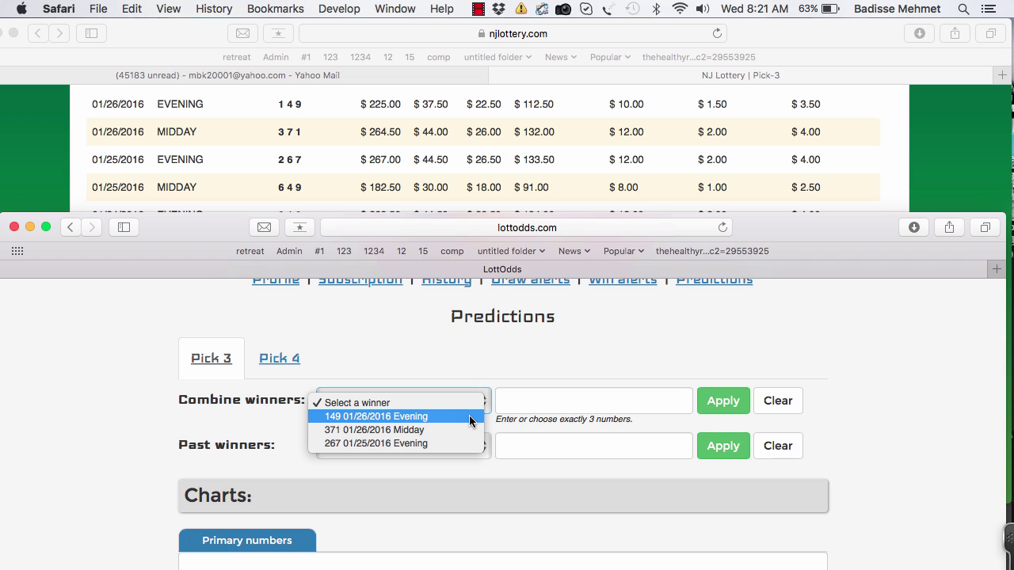
pyautogui.click(468, 417)
pyautogui.click(480, 402)
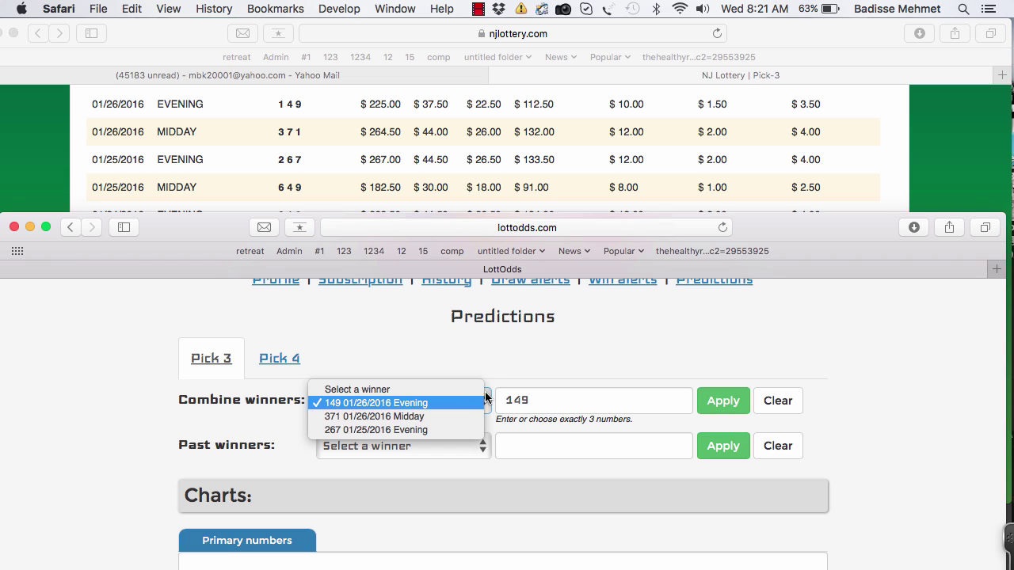
pyautogui.click(456, 416)
pyautogui.click(470, 406)
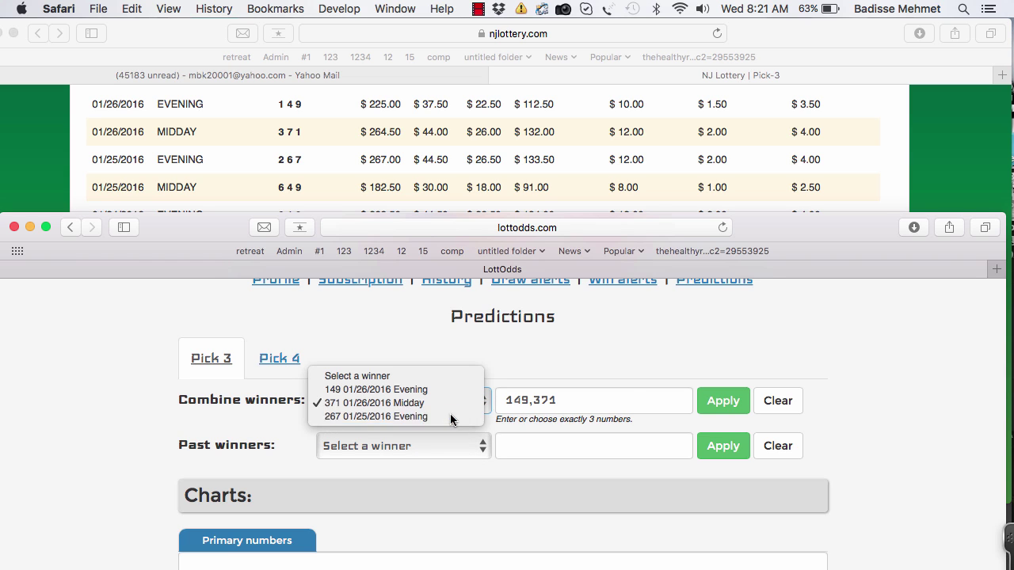
pyautogui.click(467, 418)
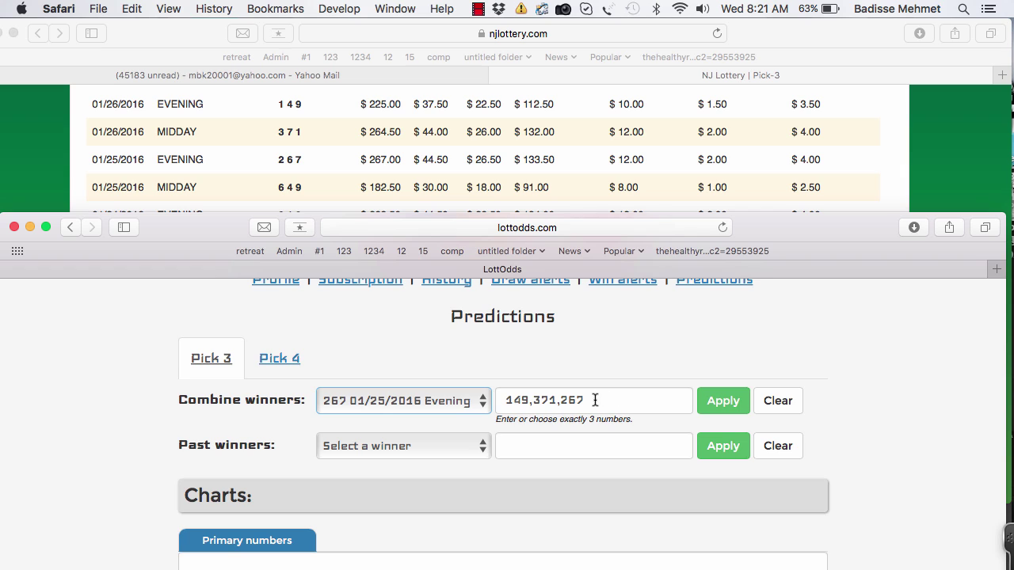
# - Highlight the combined winners 149,371,267 and apply them to fill the past winners field
pyautogui.moveTo(600, 399); pyautogui.dragTo(497, 400)
pyautogui.click(523, 445)
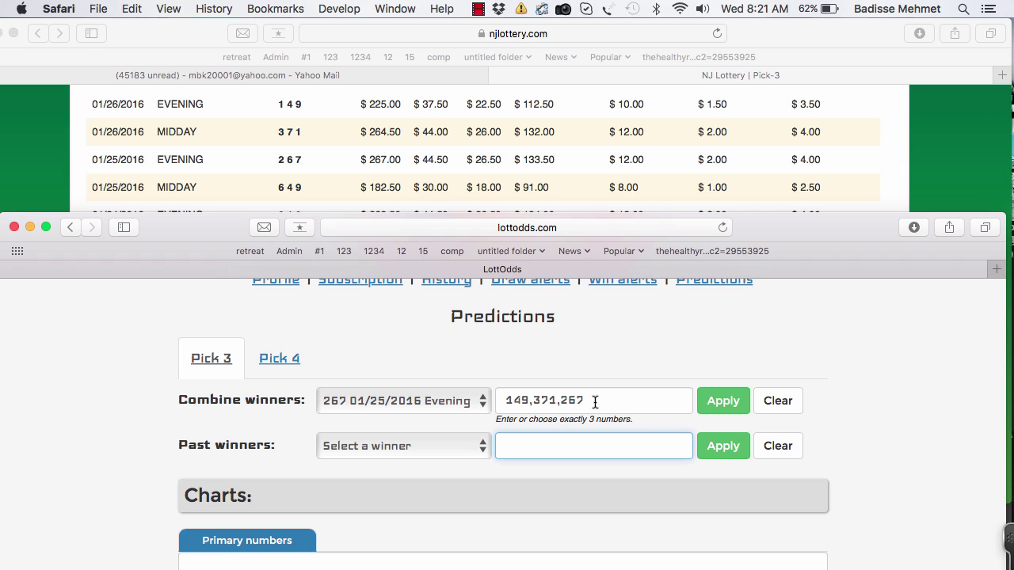
pyautogui.moveTo(593, 401); pyautogui.dragTo(505, 400)
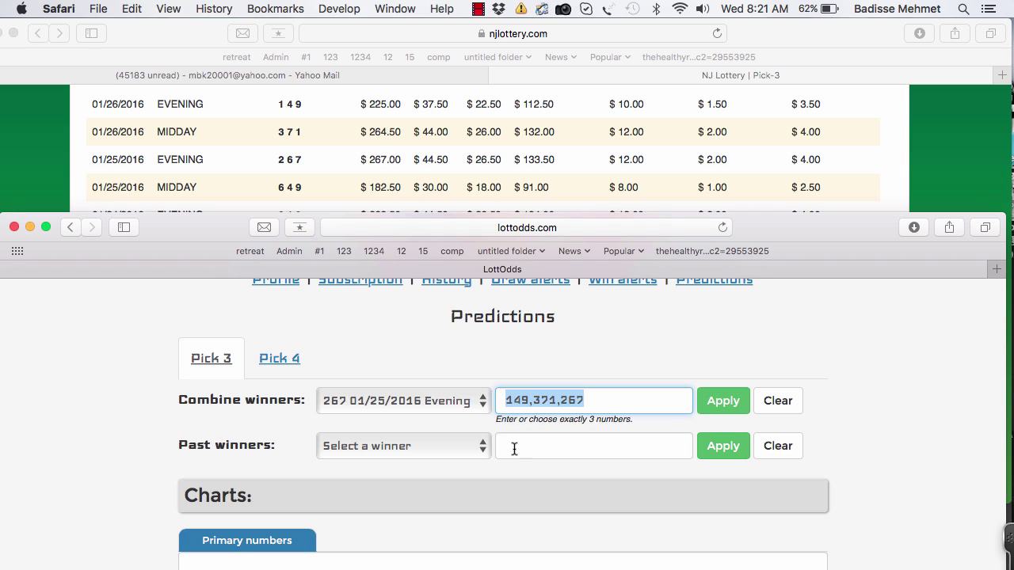
pyautogui.click(514, 449)
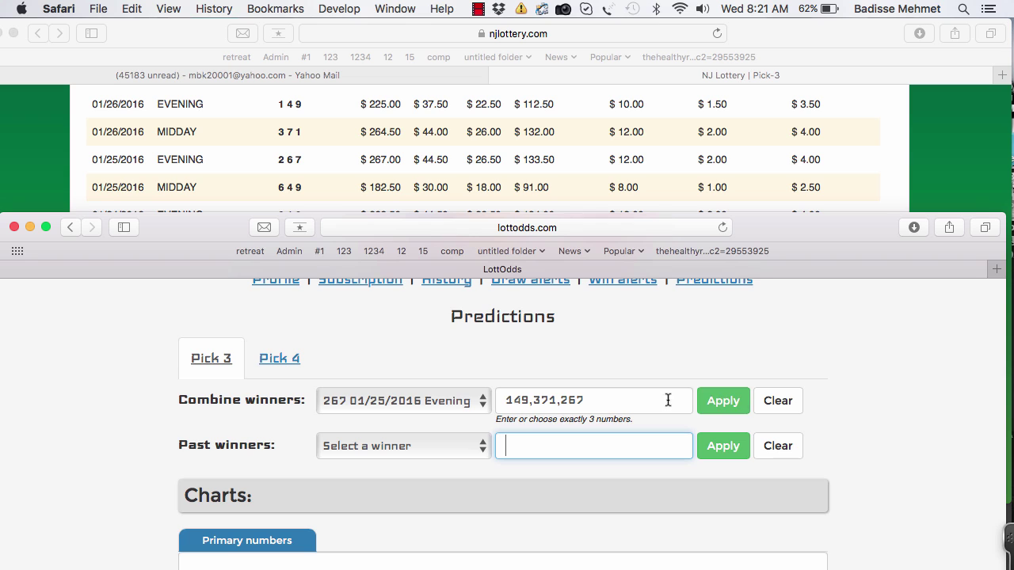
pyautogui.click(716, 404)
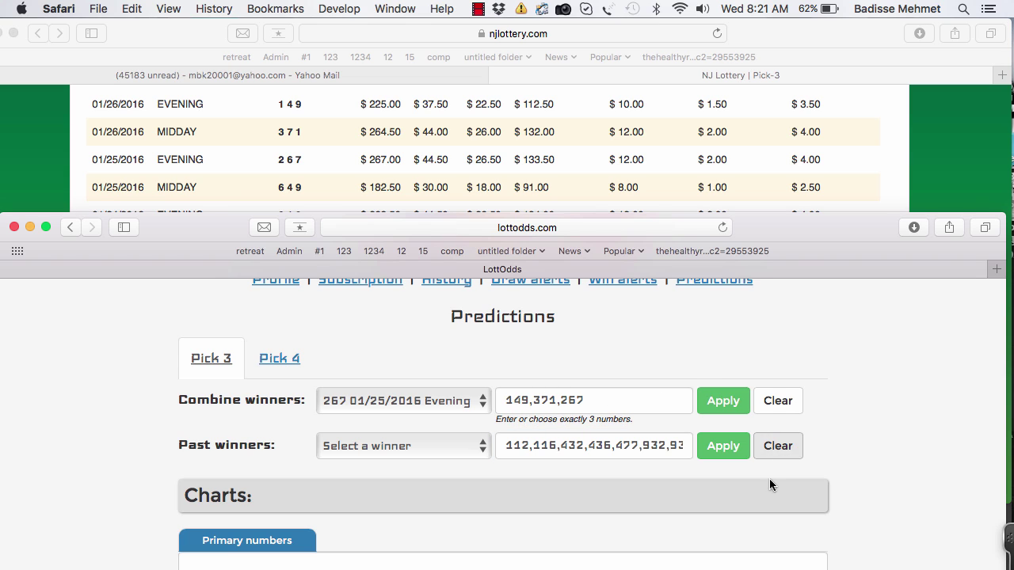
# - Check the past winners list through to its last number, 977, and apply it to generate the charts
pyautogui.scroll(-2, 769, 479)
pyautogui.click(599, 389)
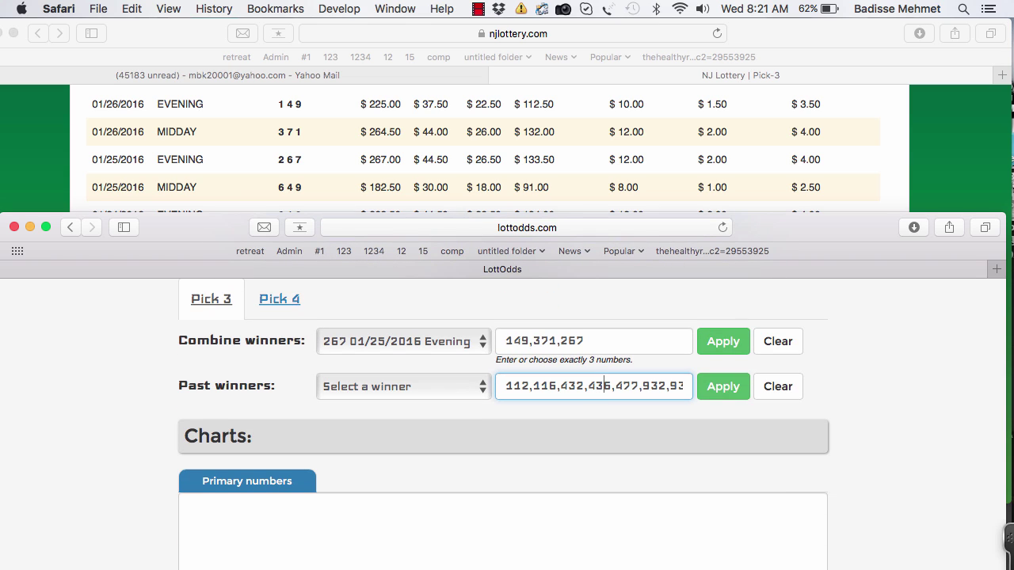
pyautogui.press('Right')
pyautogui.press('Right')
pyautogui.press('Right')
pyautogui.press('Right')
pyautogui.press('Right')
pyautogui.press('Right')
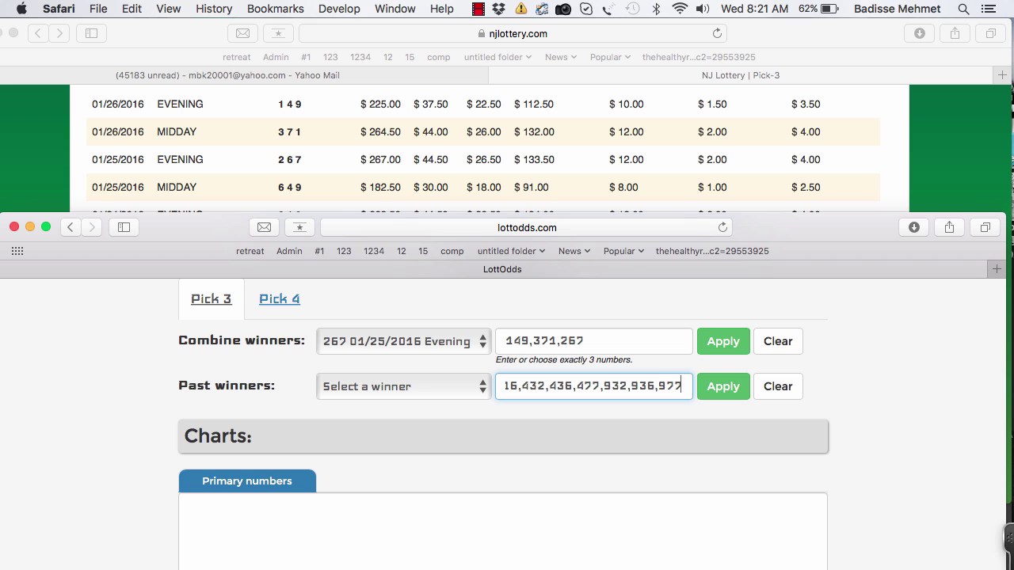
pyautogui.click(725, 387)
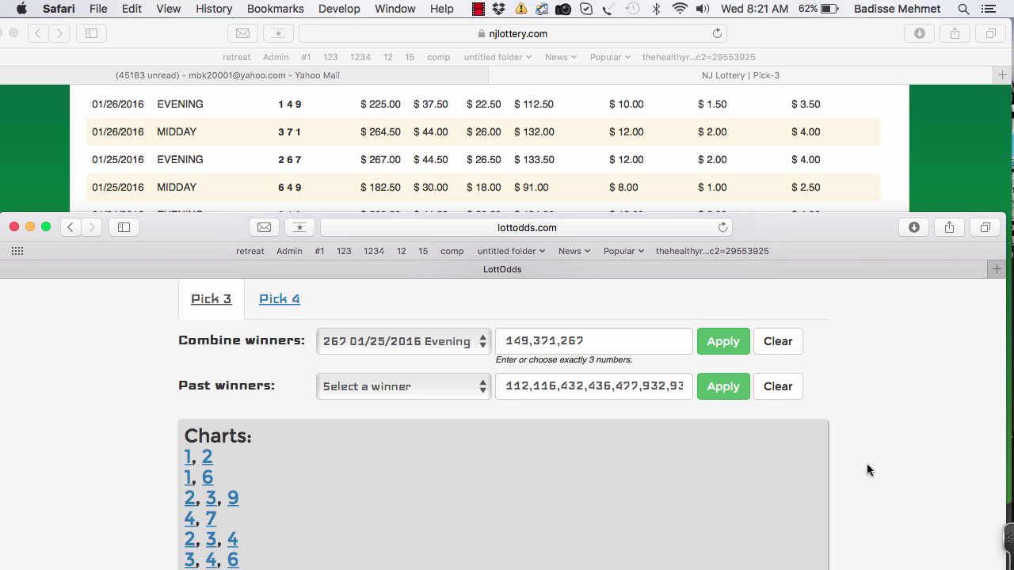
# - Examine the generated charts and primary numbers, and recheck Chart 07 by highlighting it in the Draw Alert message's PICK3 No Hit Alert
pyautogui.scroll(-1, 867, 467)
pyautogui.scroll(-5, 867, 470)
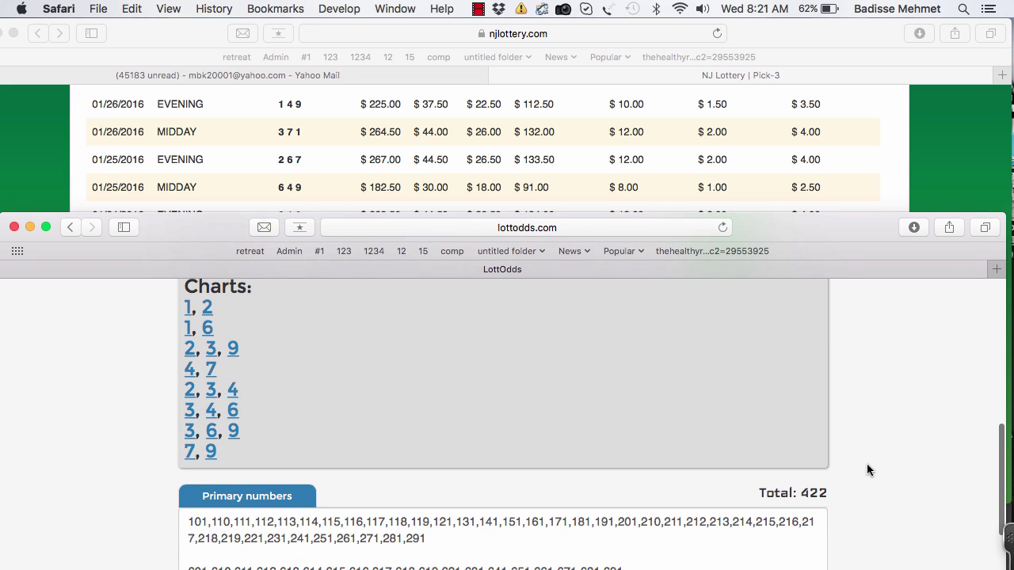
pyautogui.scroll(-5, 866, 468)
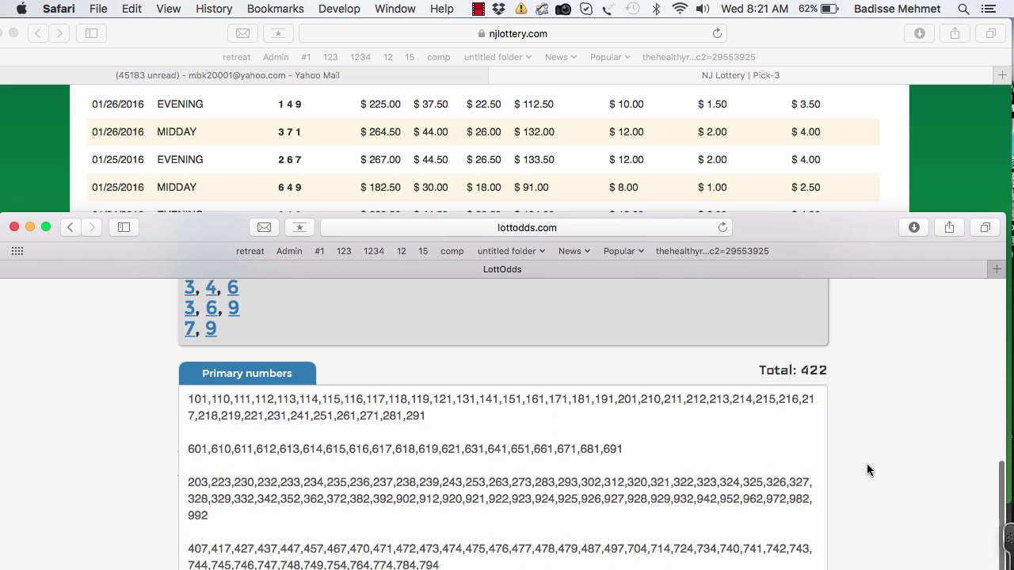
pyautogui.scroll(3, 843, 407)
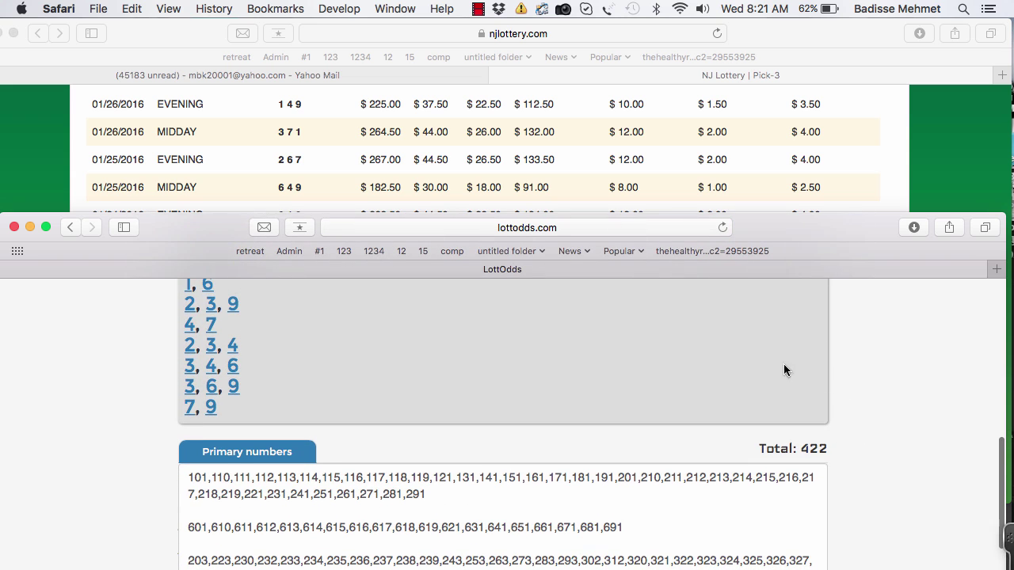
pyautogui.click(387, 74)
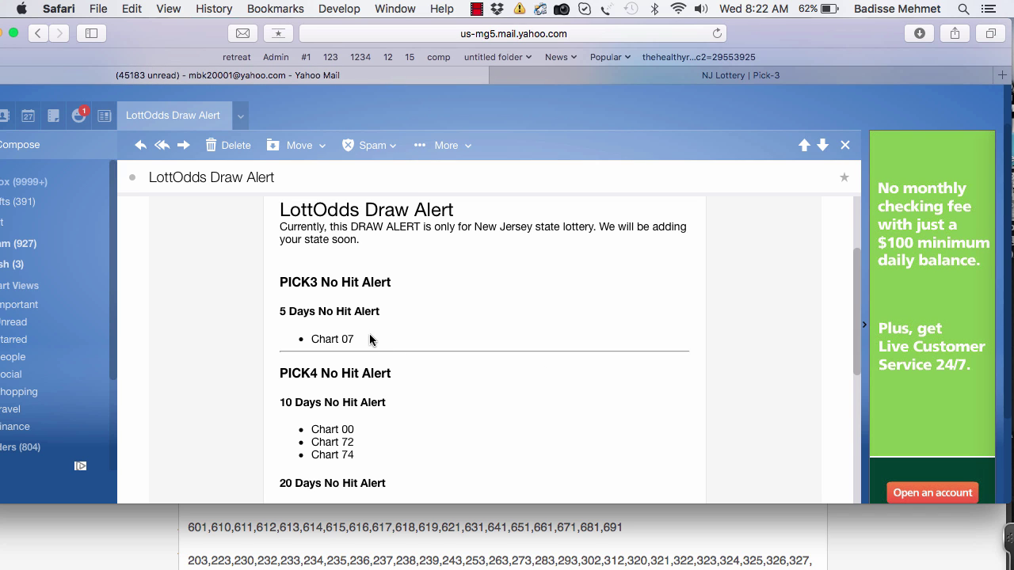
pyautogui.moveTo(369, 339); pyautogui.dragTo(310, 339)
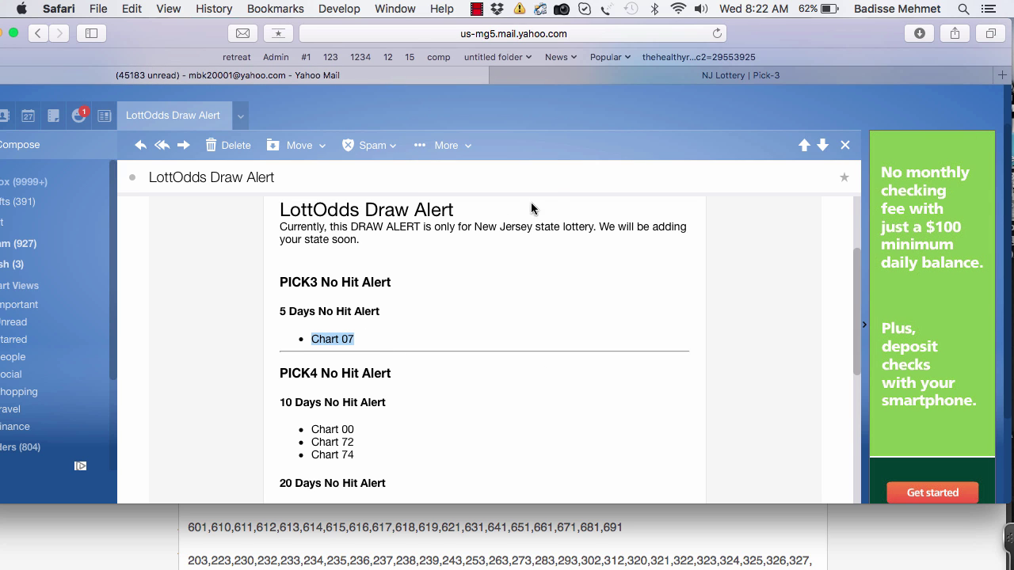
pyautogui.click(683, 74)
pyautogui.click(852, 535)
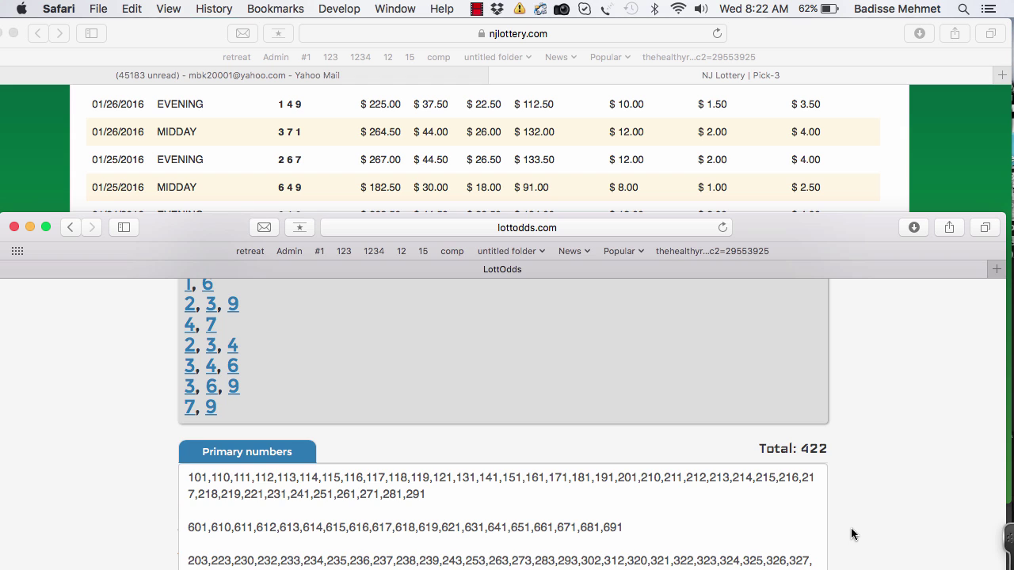
# - Open chart 7 from the 4, 7 row of the generated charts, invert its 477 prediction grid and switch it back
pyautogui.scroll(3, 852, 535)
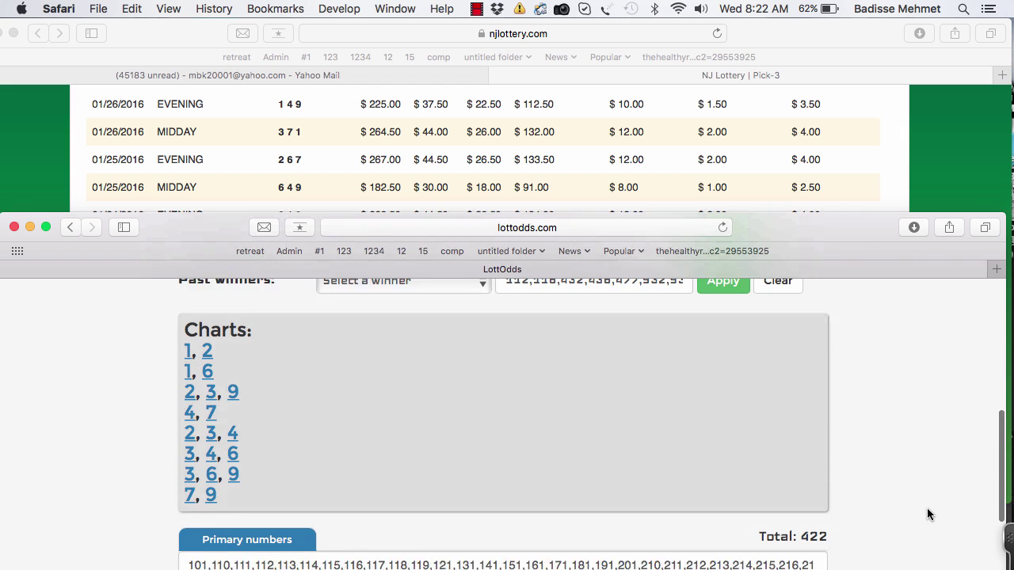
pyautogui.scroll(-5, 927, 508)
pyautogui.moveTo(515, 399); pyautogui.dragTo(753, 487)
pyautogui.scroll(5, 841, 445)
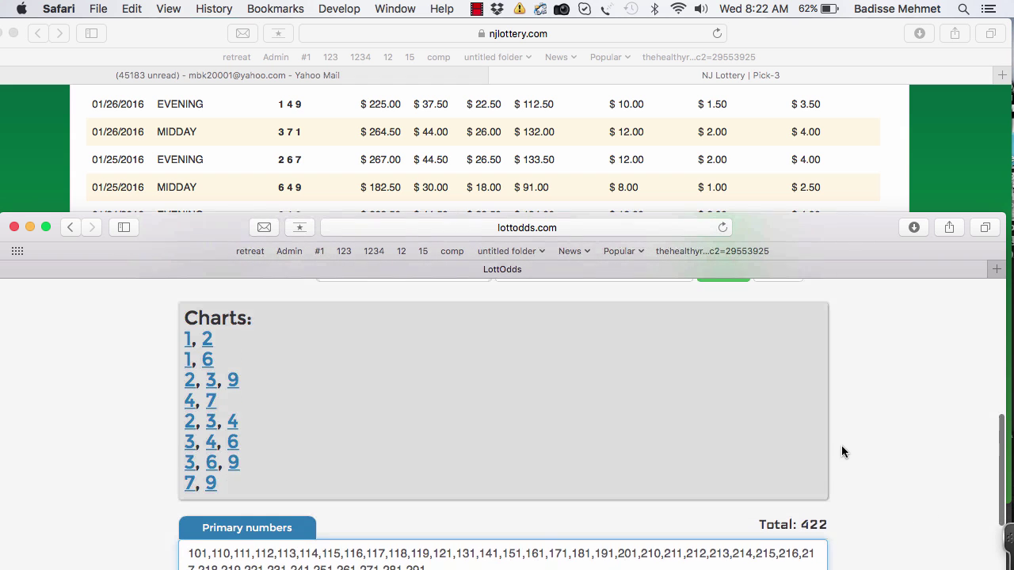
pyautogui.scroll(1, 841, 445)
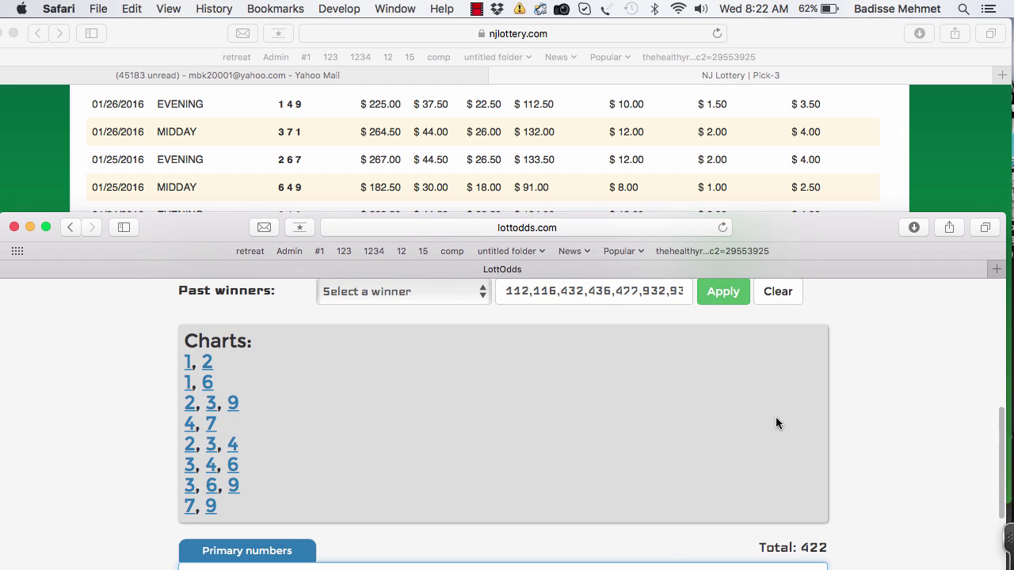
pyautogui.click(214, 423)
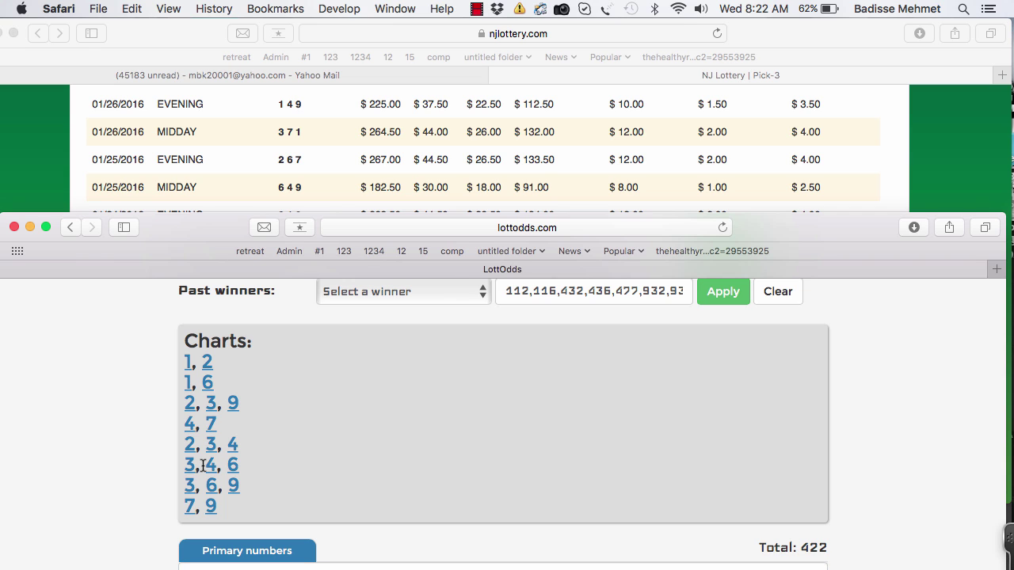
pyautogui.click(214, 423)
pyautogui.scroll(-10, 830, 437)
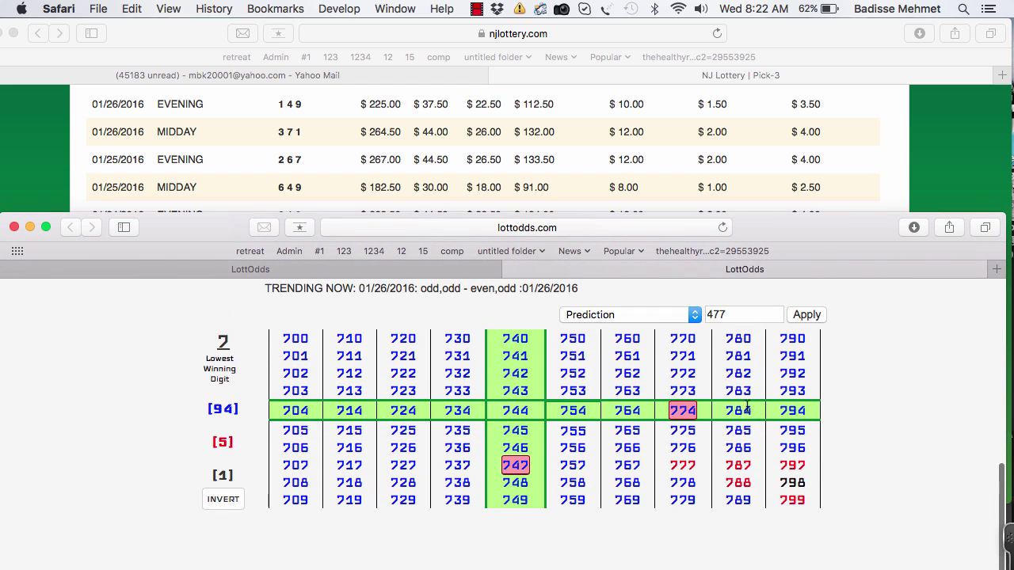
pyautogui.click(225, 500)
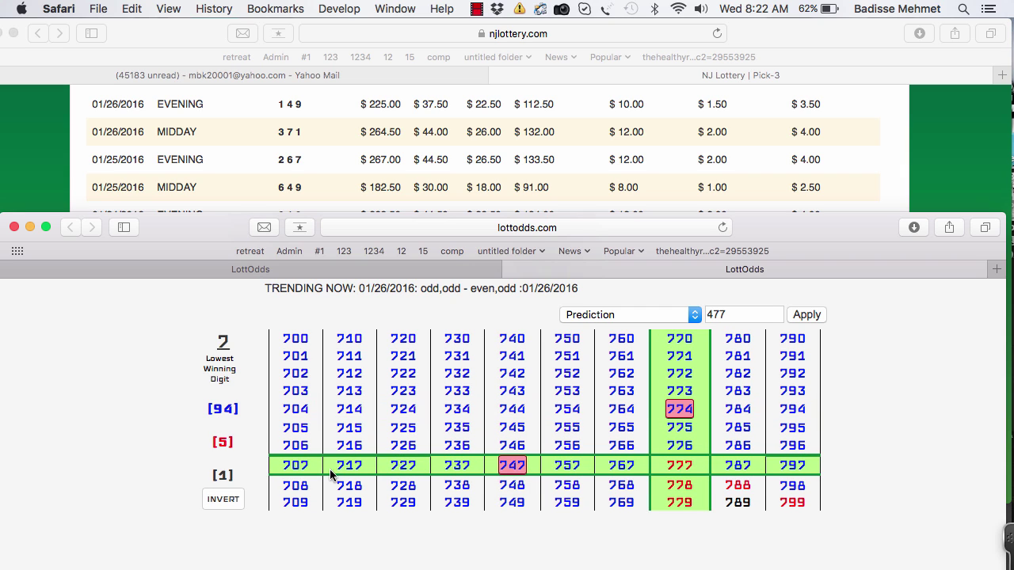
pyautogui.click(223, 499)
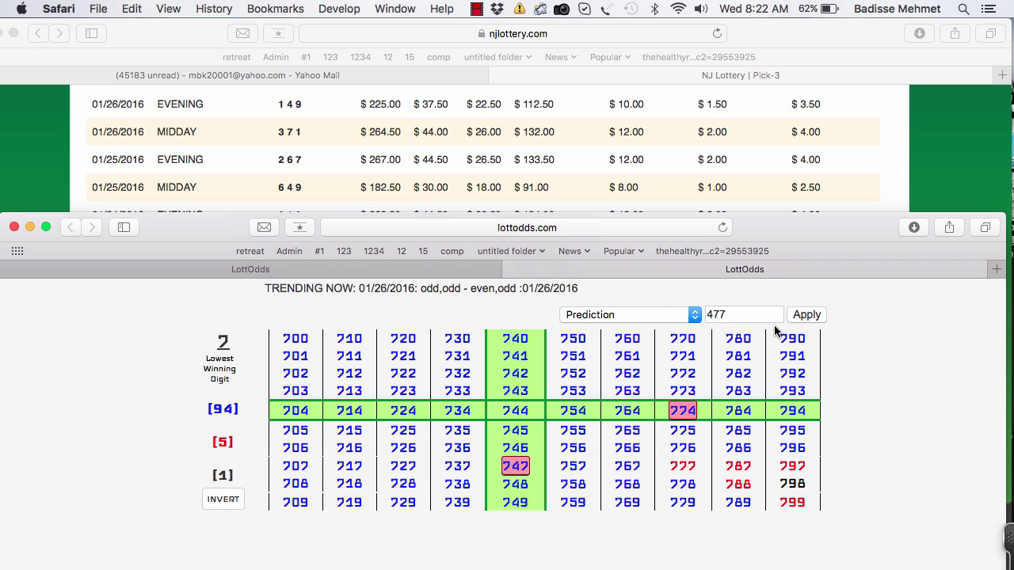
# - Open chart 7 from the 7, 9 row of the generated charts, invert its 977 prediction grid and switch it back
pyautogui.click(416, 269)
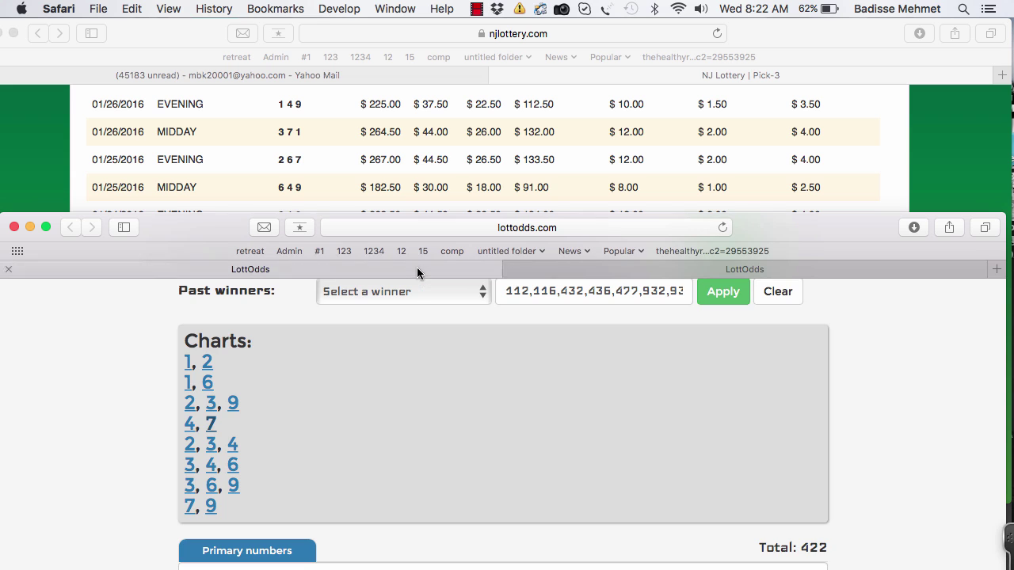
pyautogui.click(189, 507)
pyautogui.scroll(-10, 719, 458)
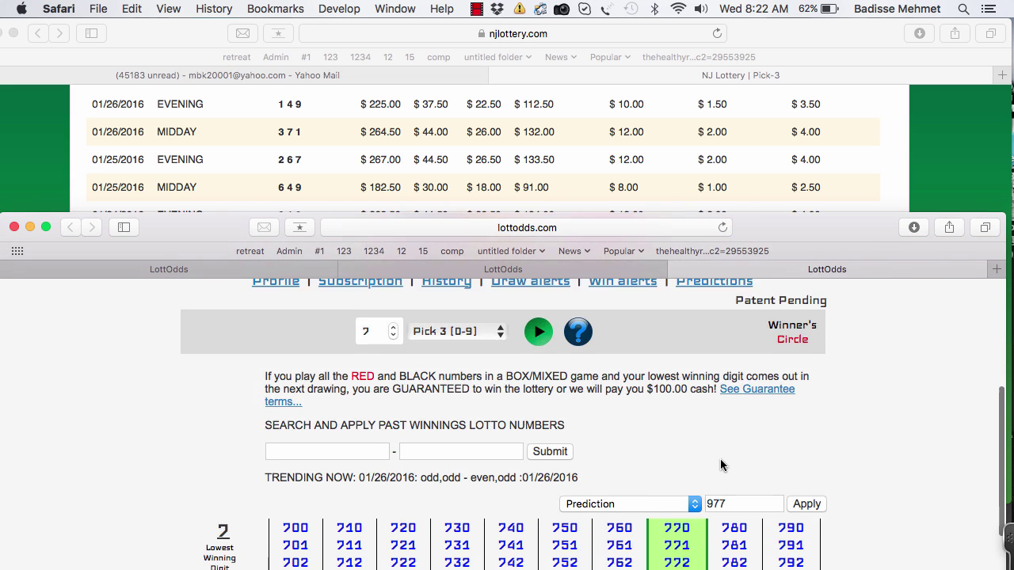
pyautogui.scroll(-2, 720, 459)
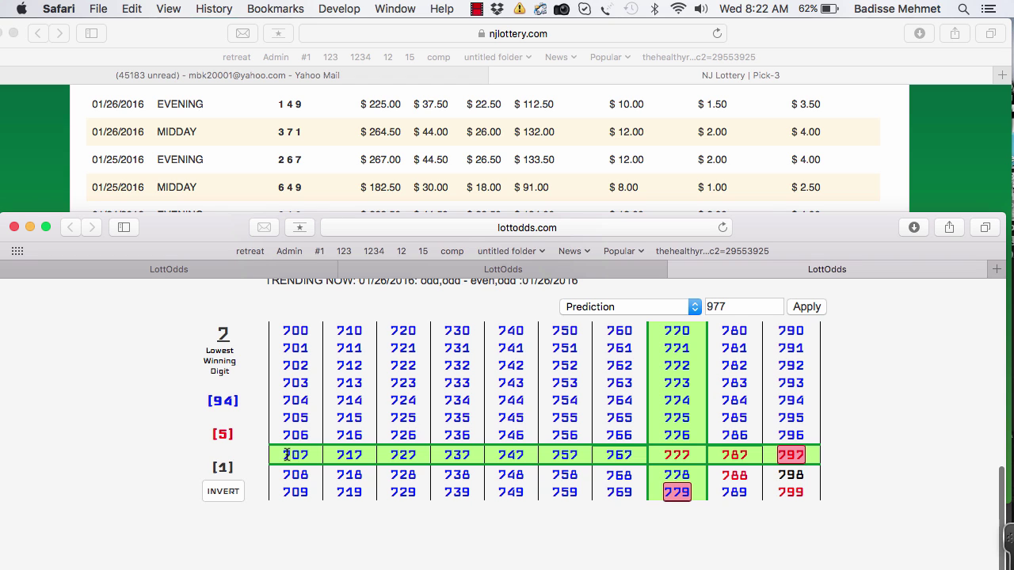
pyautogui.click(223, 492)
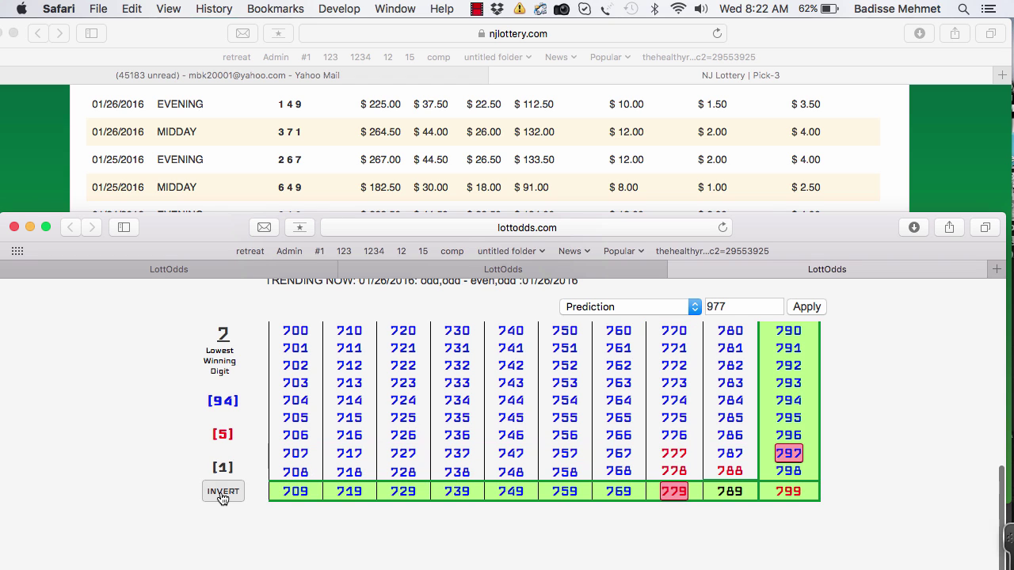
pyautogui.click(222, 494)
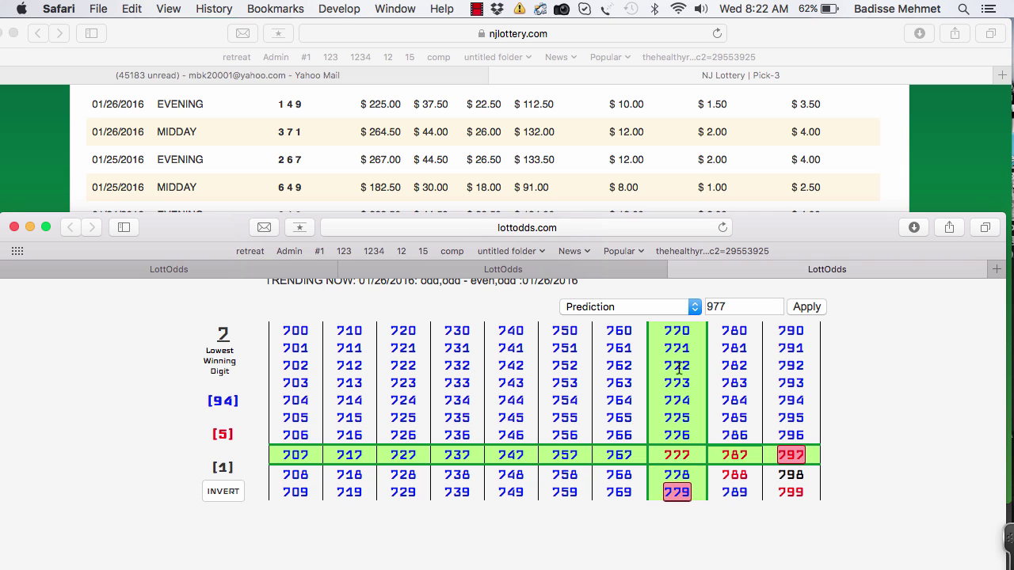
# - Return to the chart opened for the 4, 7 row and highlight its prediction number 477
pyautogui.click(599, 274)
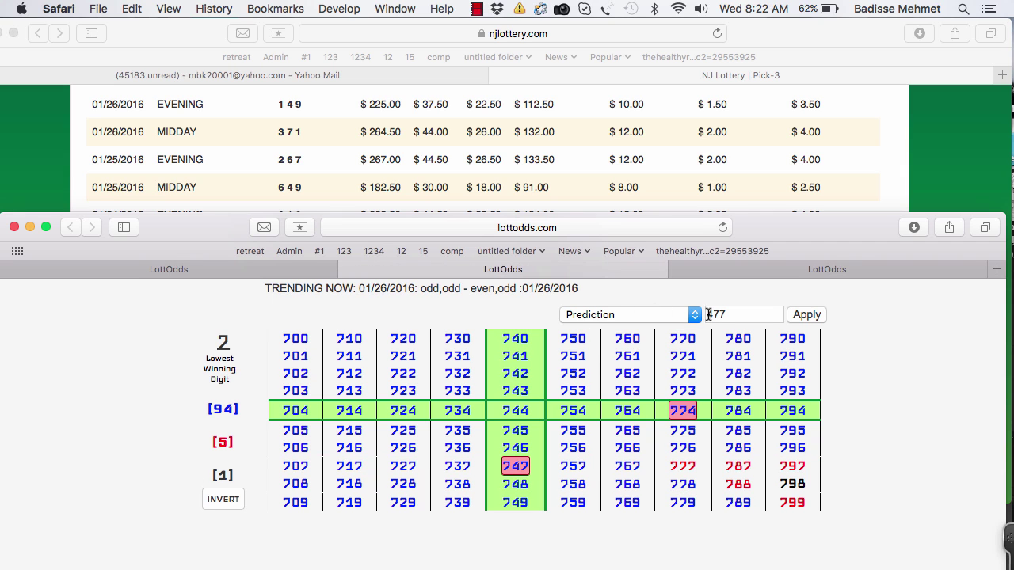
pyautogui.click(735, 314)
pyautogui.moveTo(735, 315); pyautogui.dragTo(704, 313)
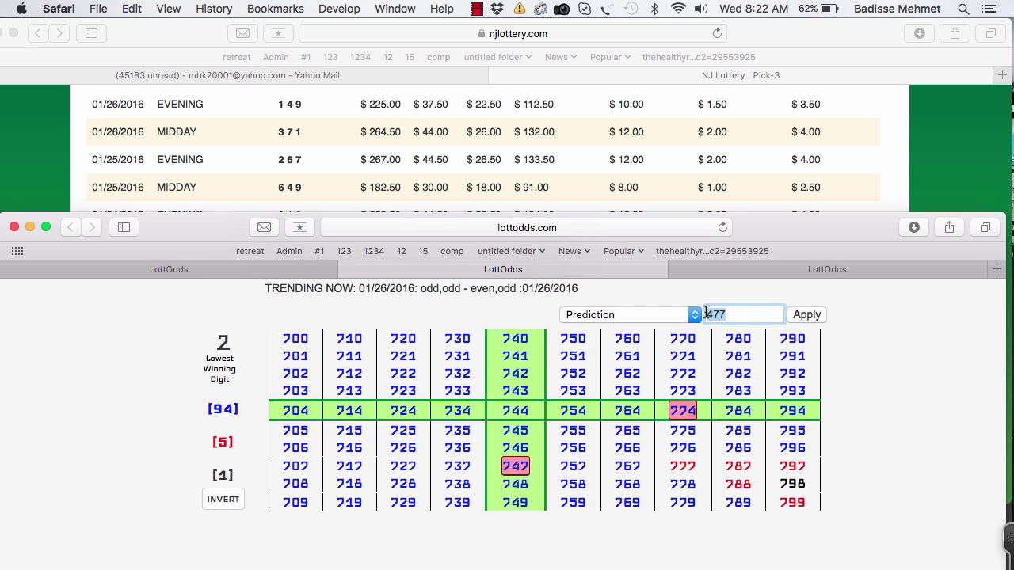
# - Return to the predictions page and highlight 477 in the Past winners entry
pyautogui.click(740, 270)
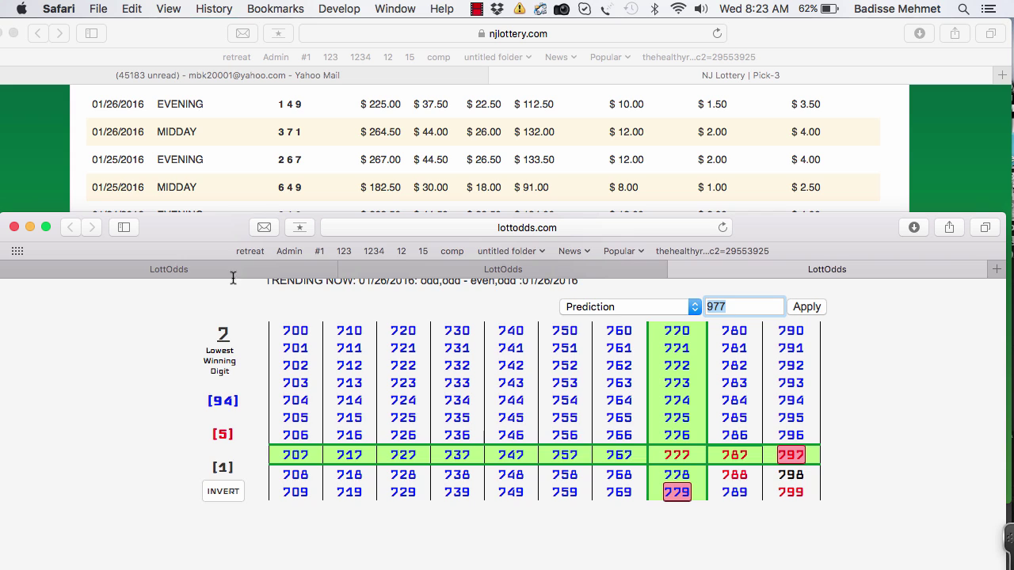
pyautogui.click(210, 270)
pyautogui.scroll(1, 754, 328)
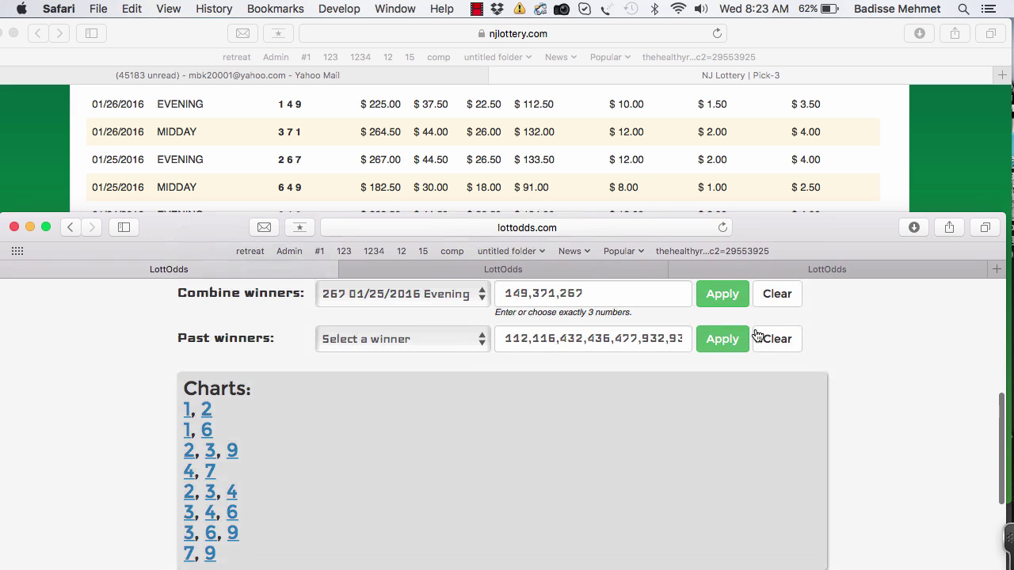
pyautogui.scroll(1, 634, 325)
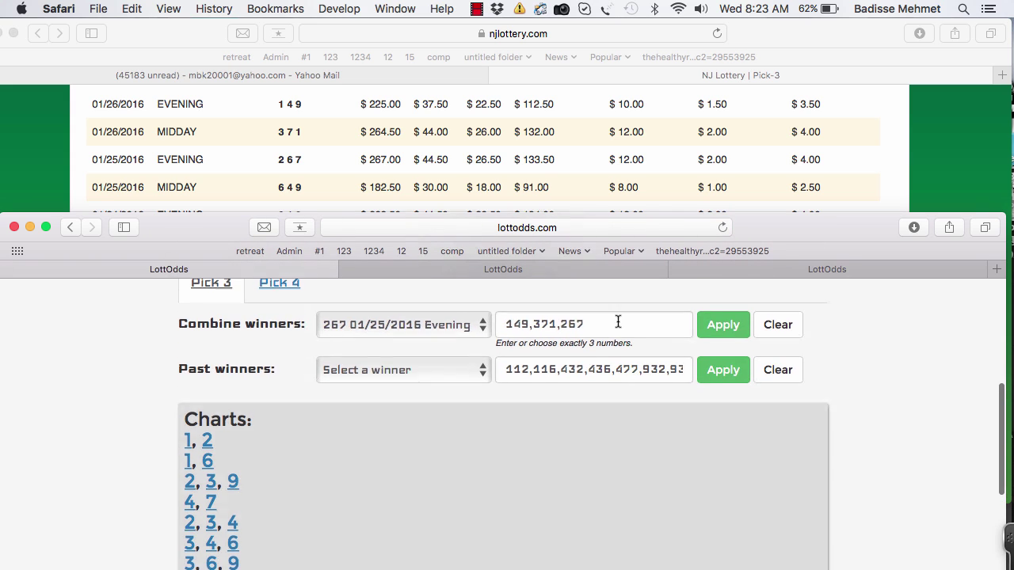
pyautogui.click(593, 369)
pyautogui.moveTo(637, 369); pyautogui.dragTo(618, 370)
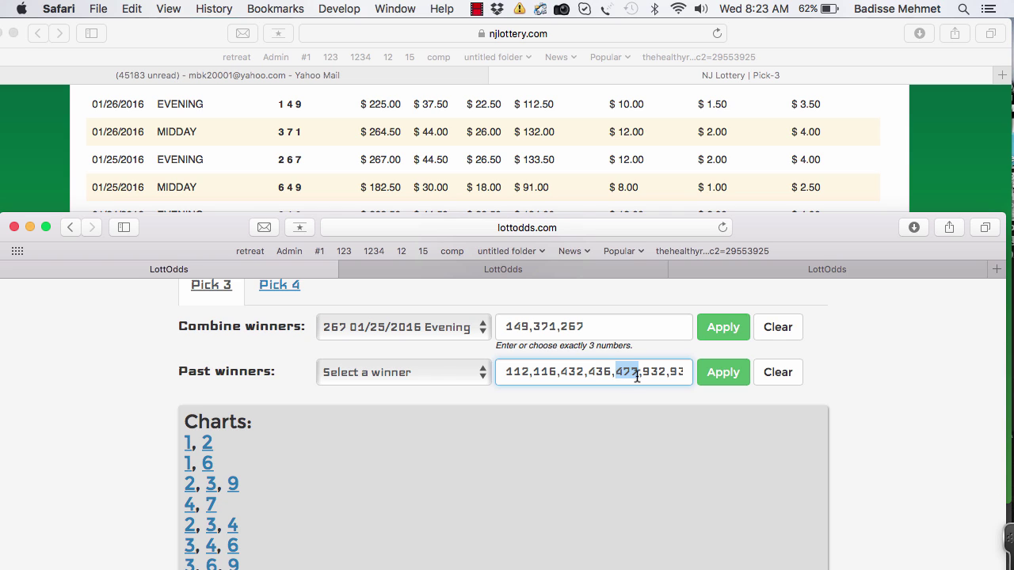
# - Move through the Past winners entry to its end and highlight 977
pyautogui.click(644, 372)
pyautogui.press('Right')
pyautogui.press('Right')
pyautogui.press('Right')
pyautogui.press('Right')
pyautogui.press('Right')
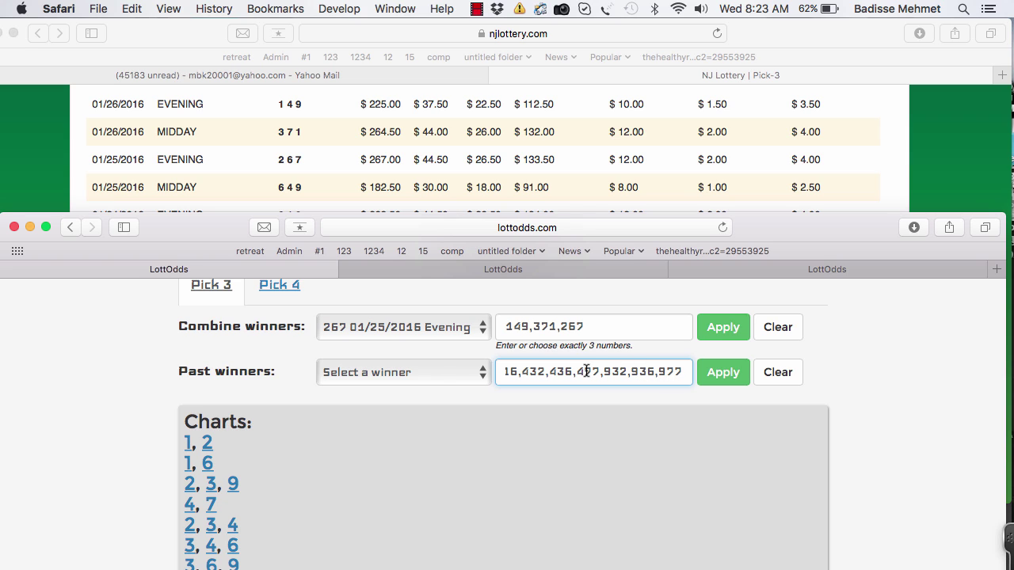
pyautogui.moveTo(682, 370); pyautogui.dragTo(658, 369)
# - Go to the 477 prediction chart, invert its grid, and highlight 707 and 770 as the heads of the marked row and column
pyautogui.click(613, 265)
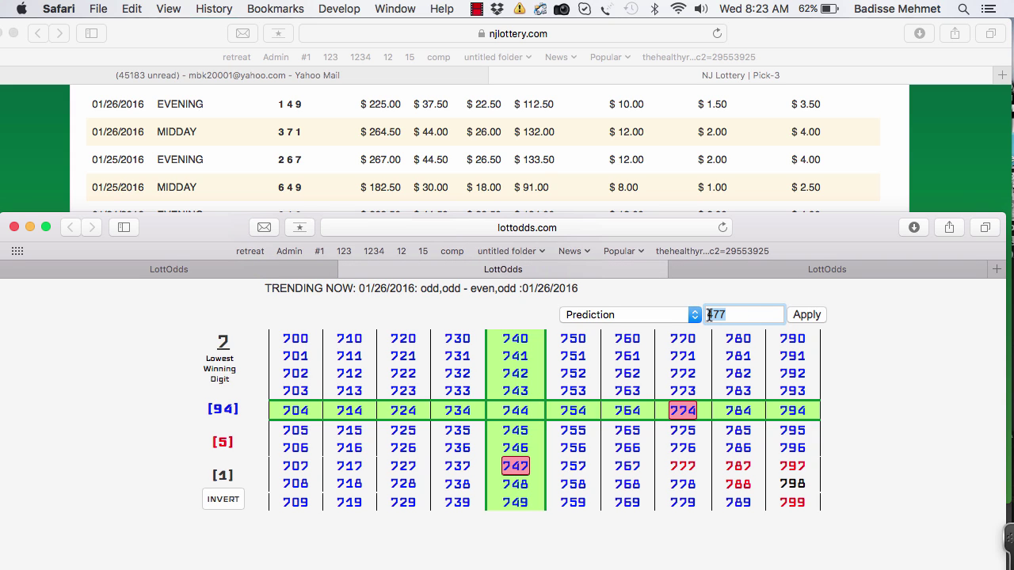
pyautogui.click(223, 499)
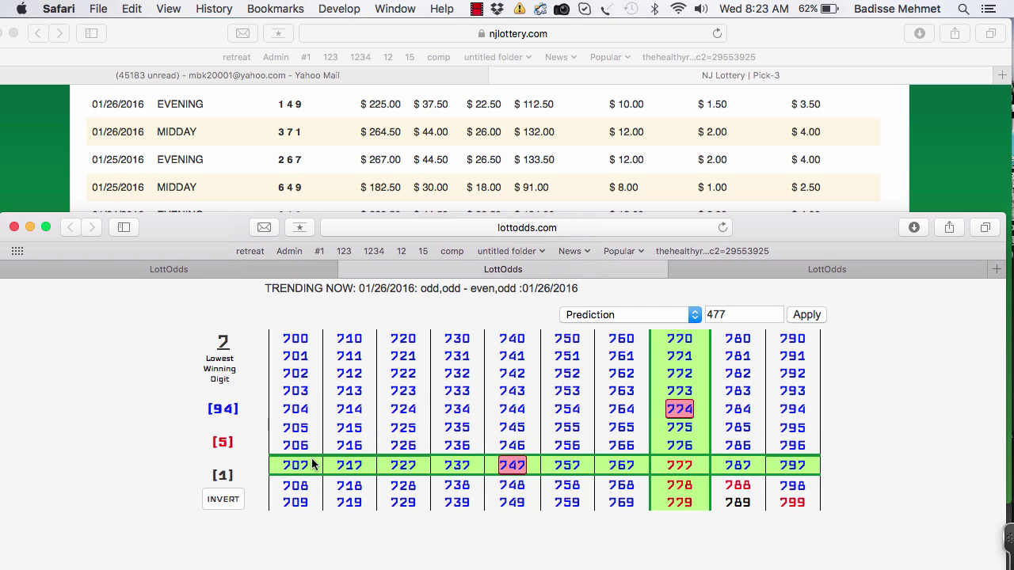
pyautogui.moveTo(311, 458); pyautogui.dragTo(283, 464)
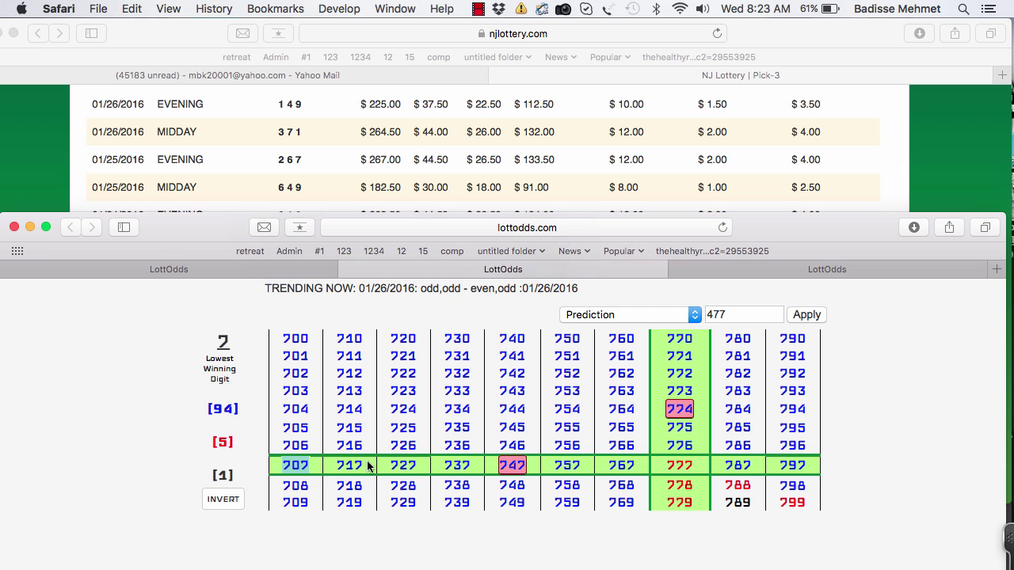
pyautogui.click(688, 334)
pyautogui.moveTo(688, 335); pyautogui.dragTo(663, 331)
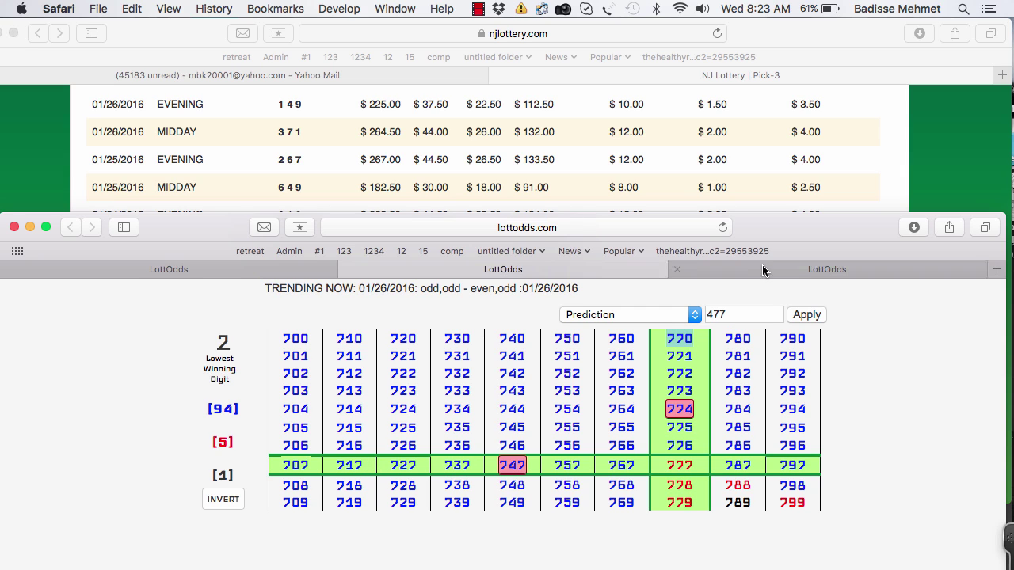
# - Switch to the 977 prediction chart and highlight 707 and 770 in its marked row and column for comparison
pyautogui.click(803, 271)
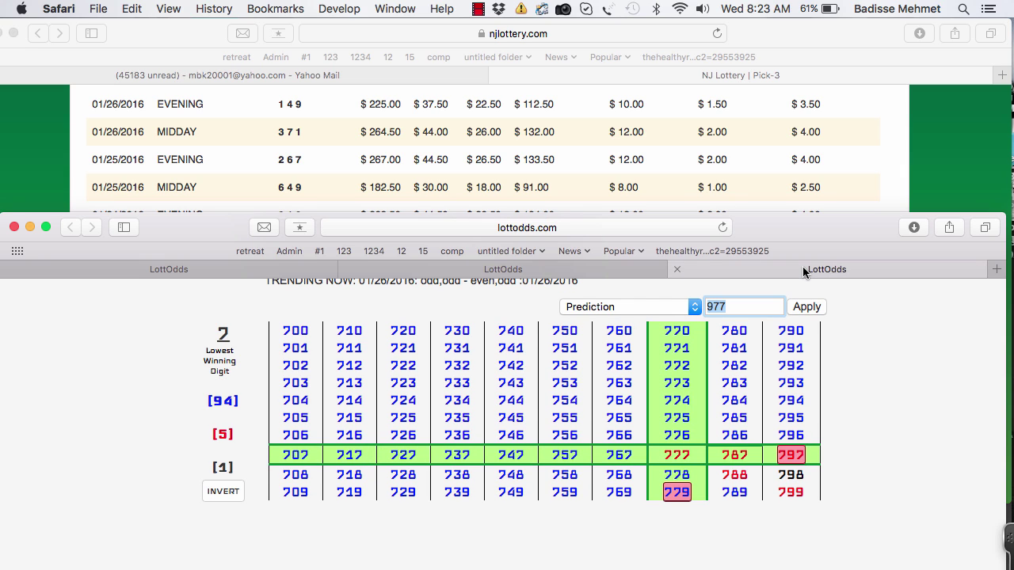
pyautogui.click(737, 305)
pyautogui.moveTo(282, 451); pyautogui.dragTo(320, 453)
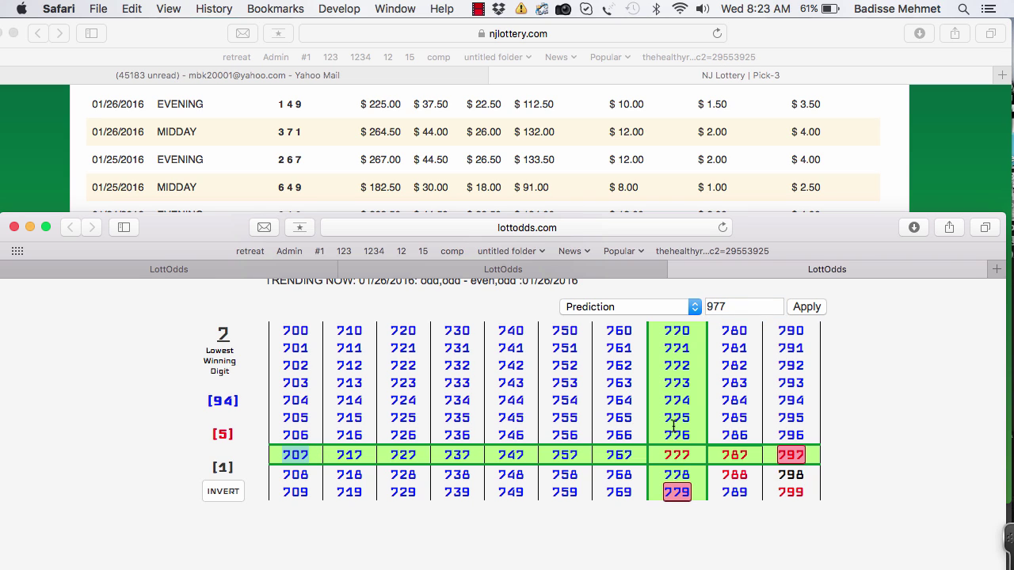
pyautogui.moveTo(690, 331); pyautogui.dragTo(665, 328)
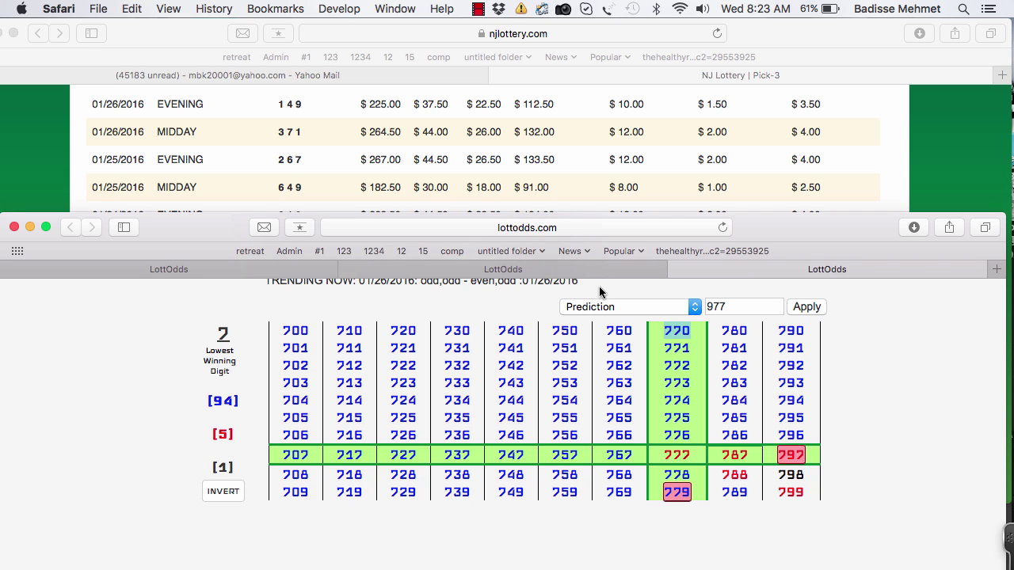
# - Return to the 477 chart and highlight its prediction number, 707 and 770
pyautogui.click(571, 270)
pyautogui.moveTo(735, 312); pyautogui.dragTo(708, 312)
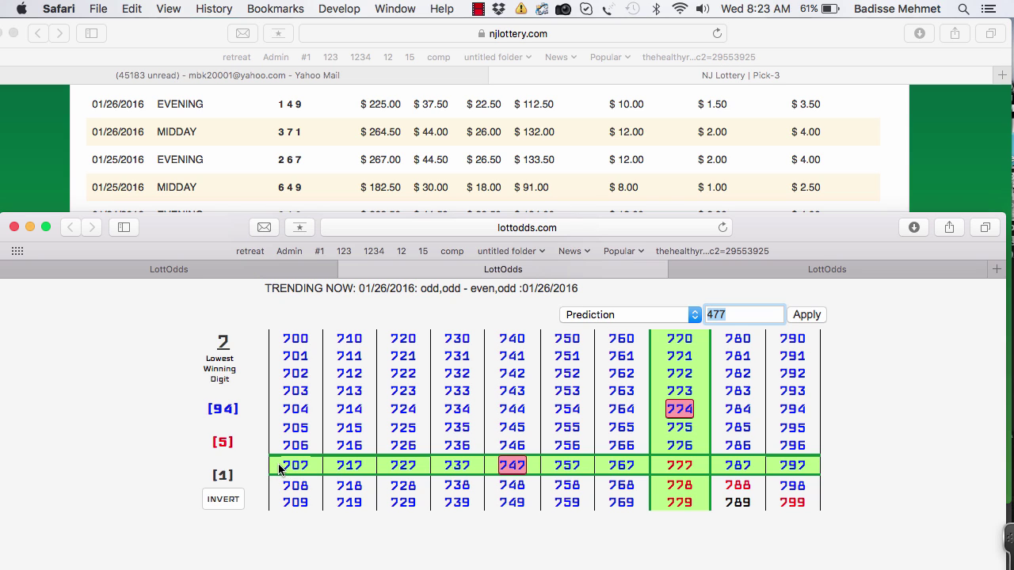
pyautogui.moveTo(278, 469); pyautogui.dragTo(314, 465)
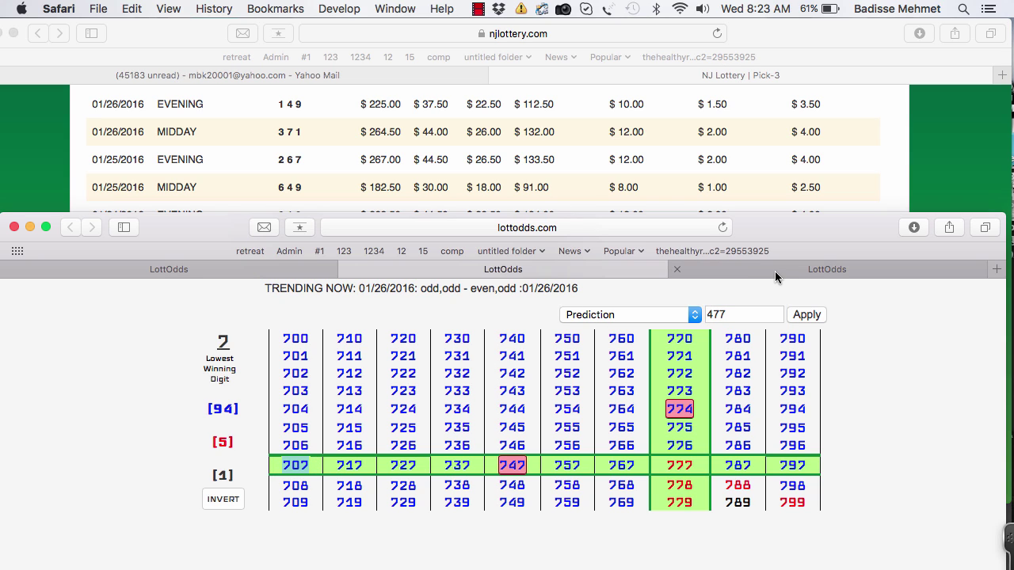
pyautogui.moveTo(686, 340); pyautogui.dragTo(661, 341)
# - Go back to the 977 chart, highlight its prediction number and trace down the marked 770 column
pyautogui.click(814, 264)
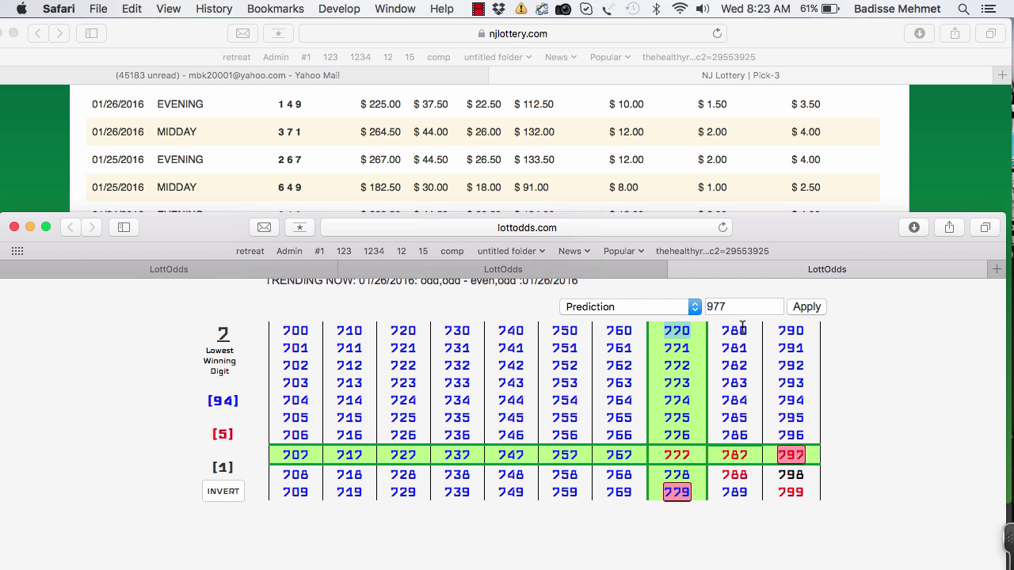
pyautogui.doubleClick(710, 308)
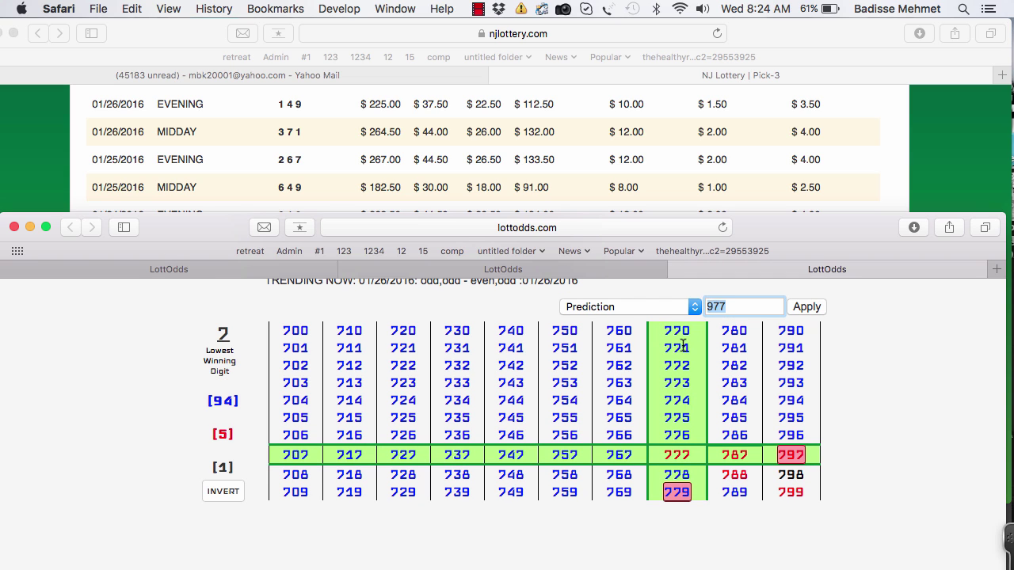
pyautogui.moveTo(683, 346); pyautogui.dragTo(684, 470)
pyautogui.click(683, 447)
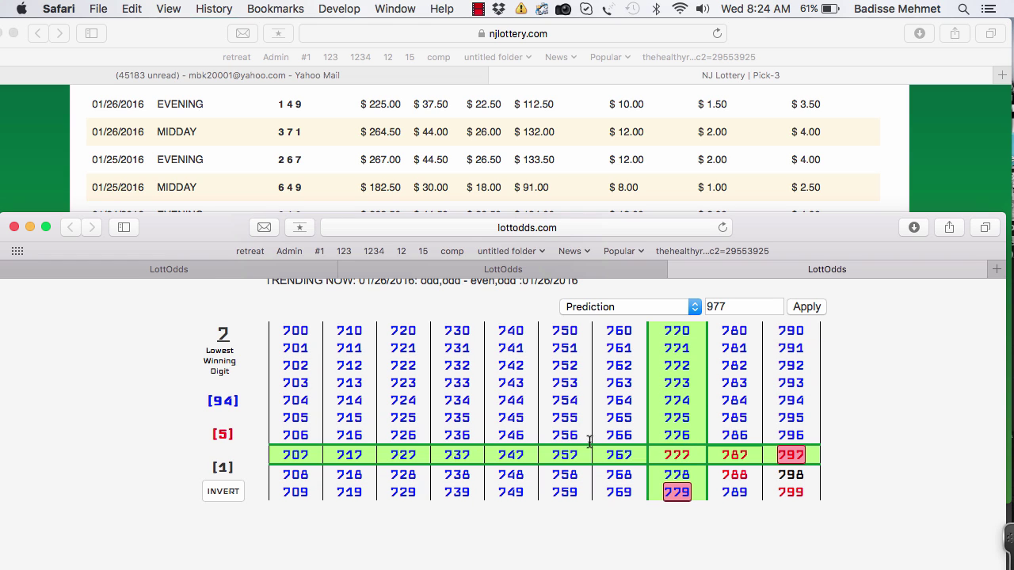
# - Invert the grid of the 477 chart, select across its marked row and column, and invert the 977 chart's grid as well
pyautogui.click(608, 268)
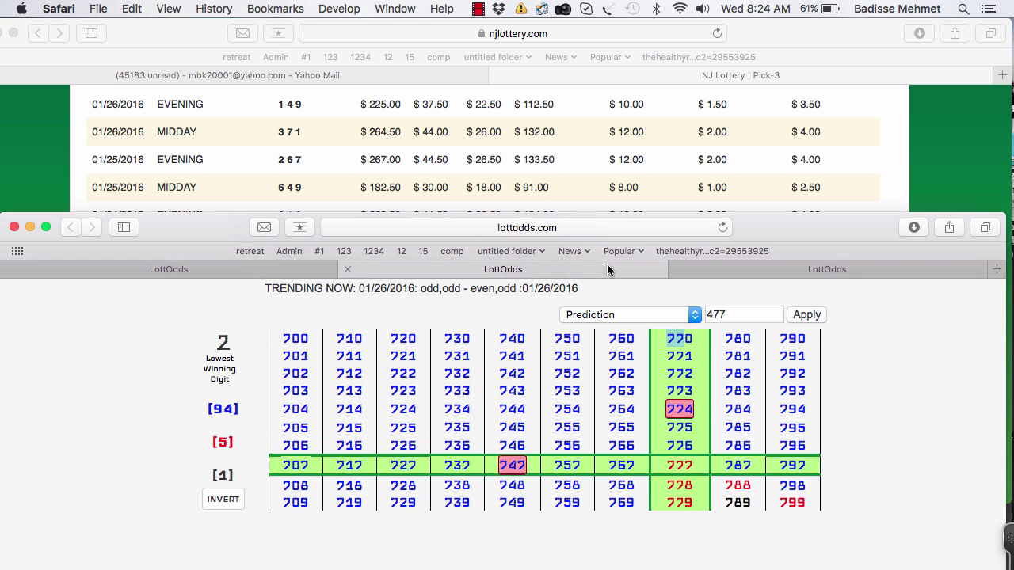
pyautogui.click(224, 499)
pyautogui.moveTo(300, 409); pyautogui.dragTo(518, 483)
pyautogui.click(776, 264)
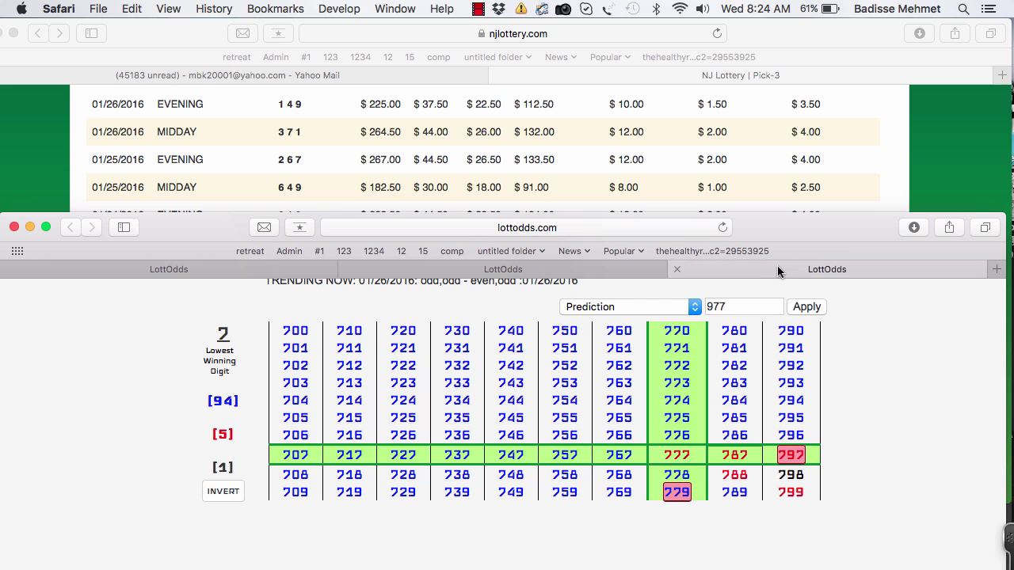
pyautogui.click(228, 494)
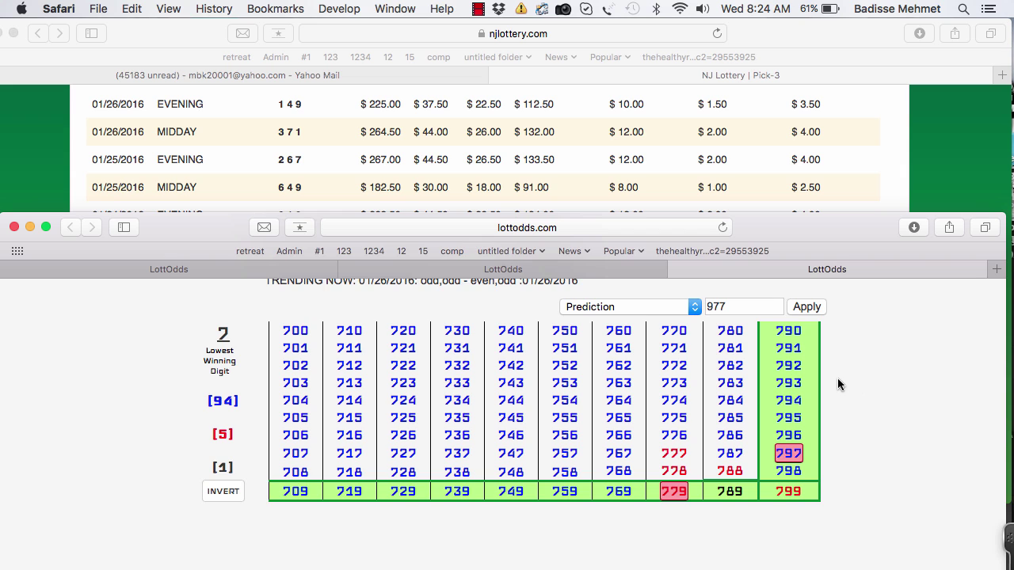
# - Check the start and end date fields of the past winning numbers search above the 977 chart without choosing dates
pyautogui.scroll(3, 833, 377)
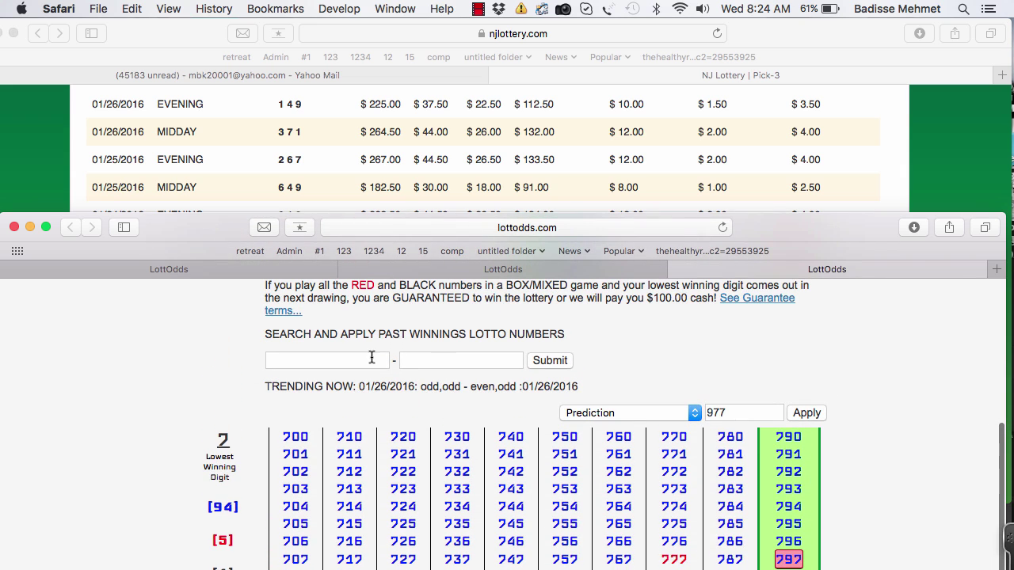
pyautogui.click(371, 358)
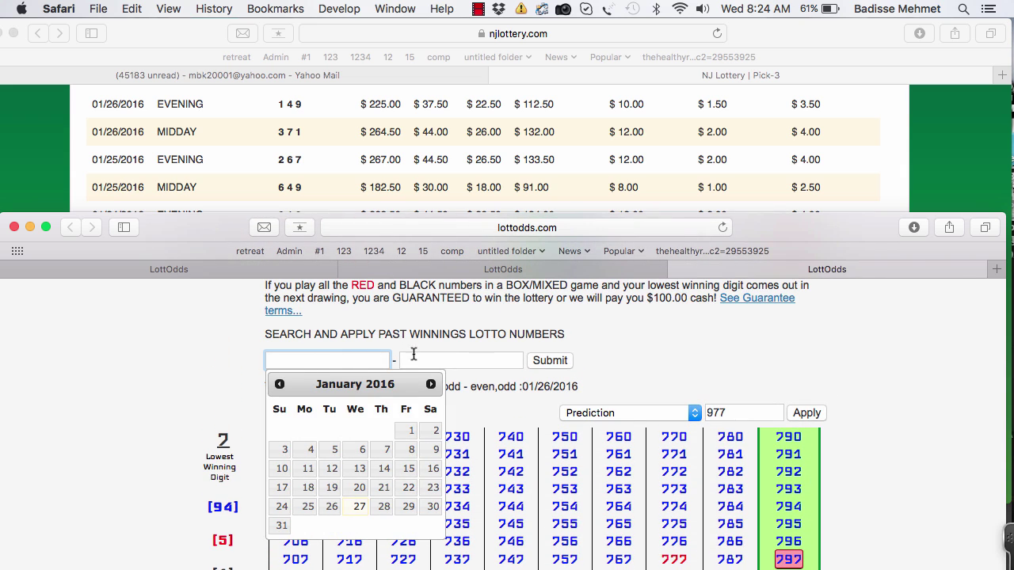
pyautogui.click(485, 360)
pyautogui.click(835, 405)
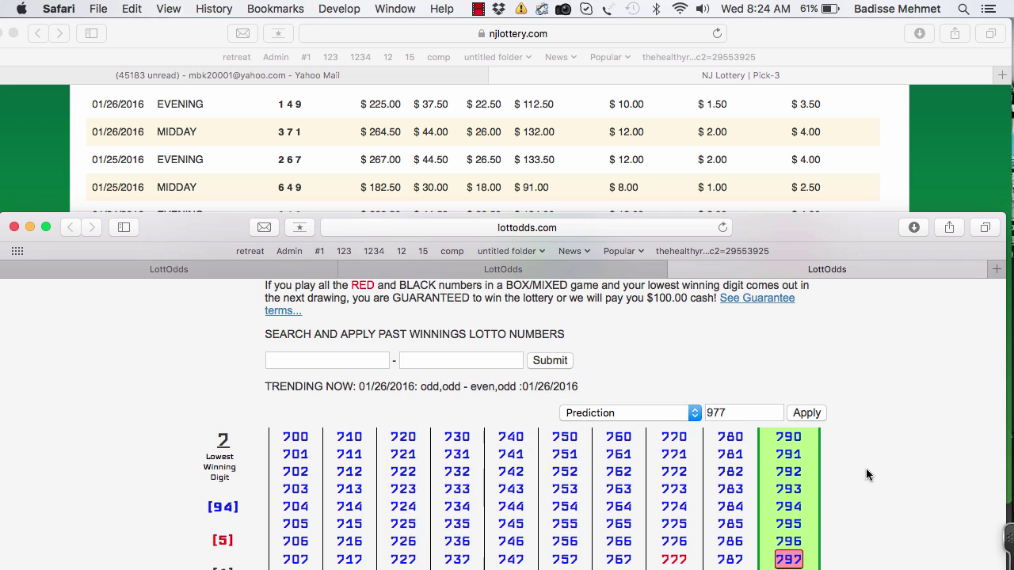
pyautogui.scroll(-5, 865, 468)
pyautogui.scroll(3, 867, 483)
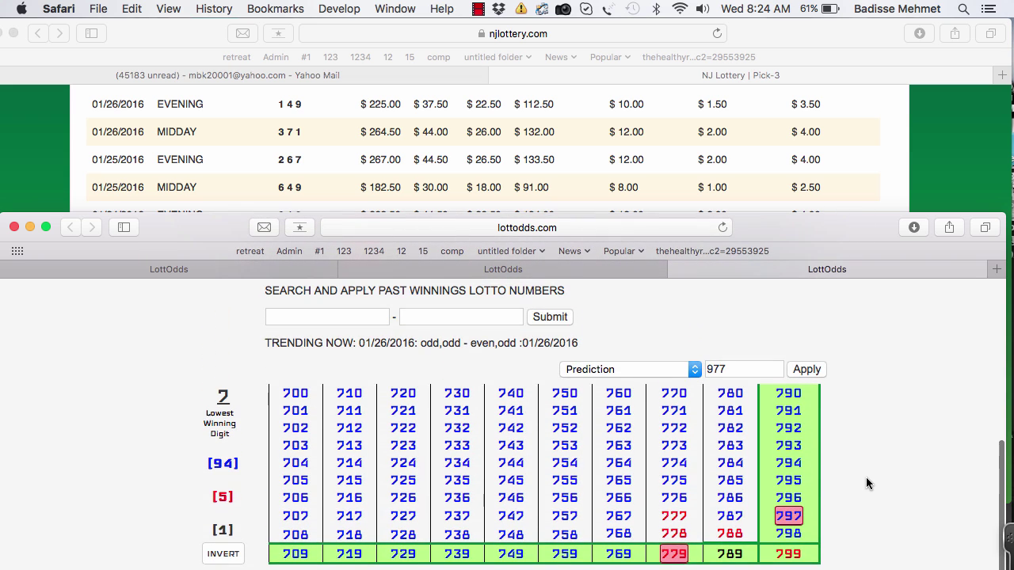
# - Revisit the 477 chart and the predictions page to review the combined winners, past winners and generated charts
pyautogui.click(543, 272)
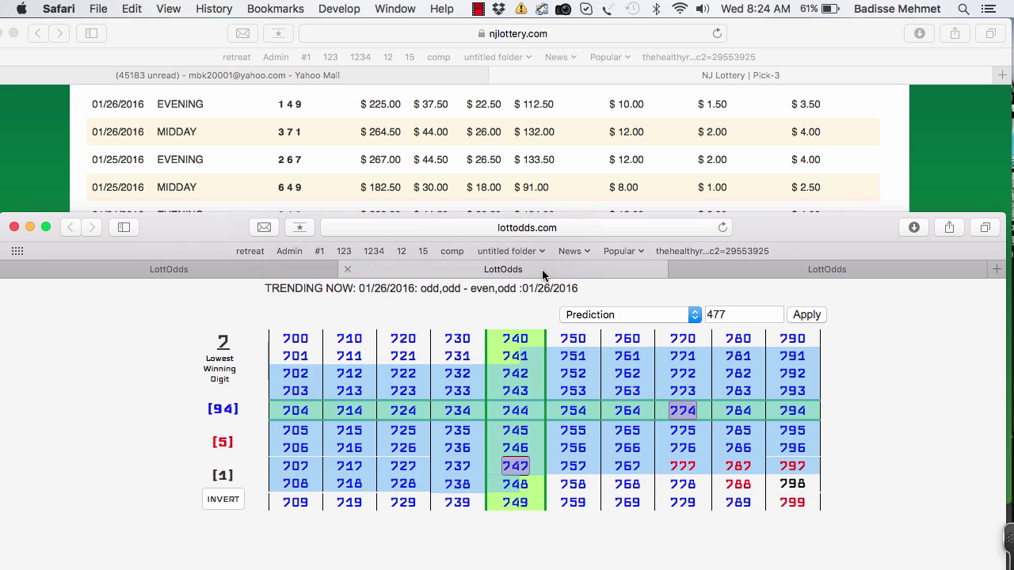
pyautogui.click(282, 271)
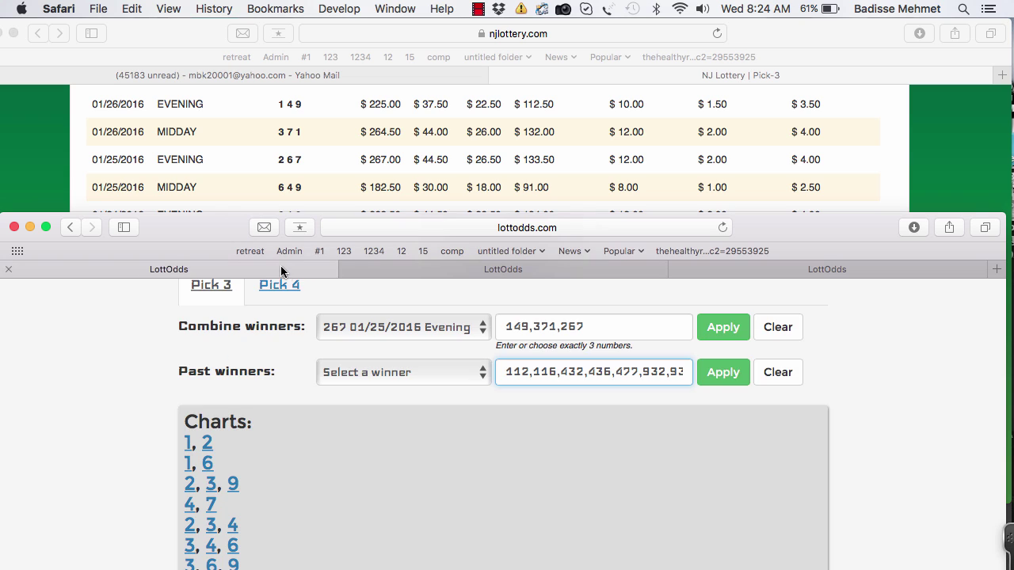
pyautogui.scroll(-2, 888, 422)
pyautogui.scroll(4, 888, 422)
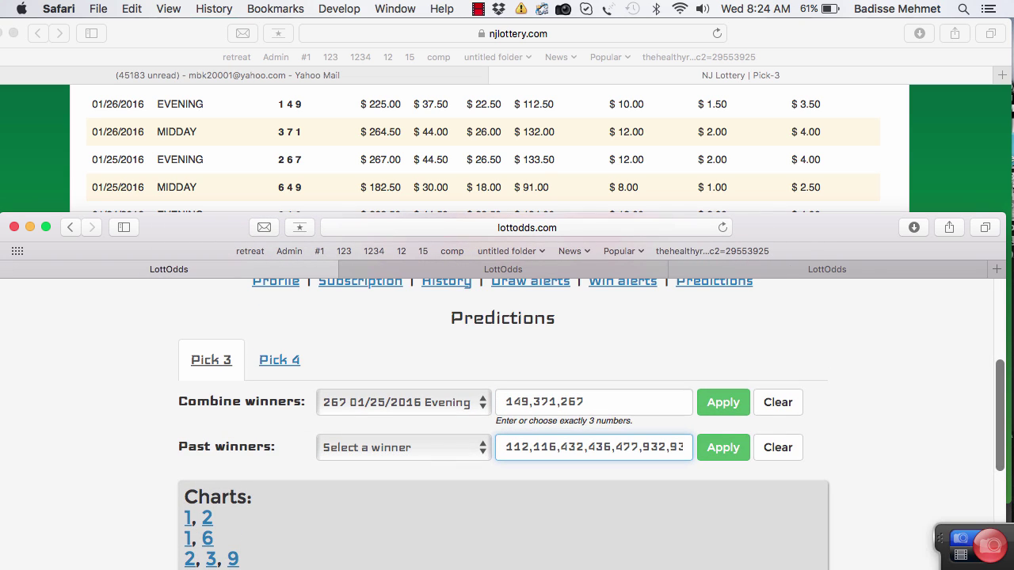
# - Switch to Snagit, raise its window, view capture 2016-01-27_07-47-28 and open the annotated chart capture 2016-01-27_07-18-43
pyautogui.click(1009, 514)
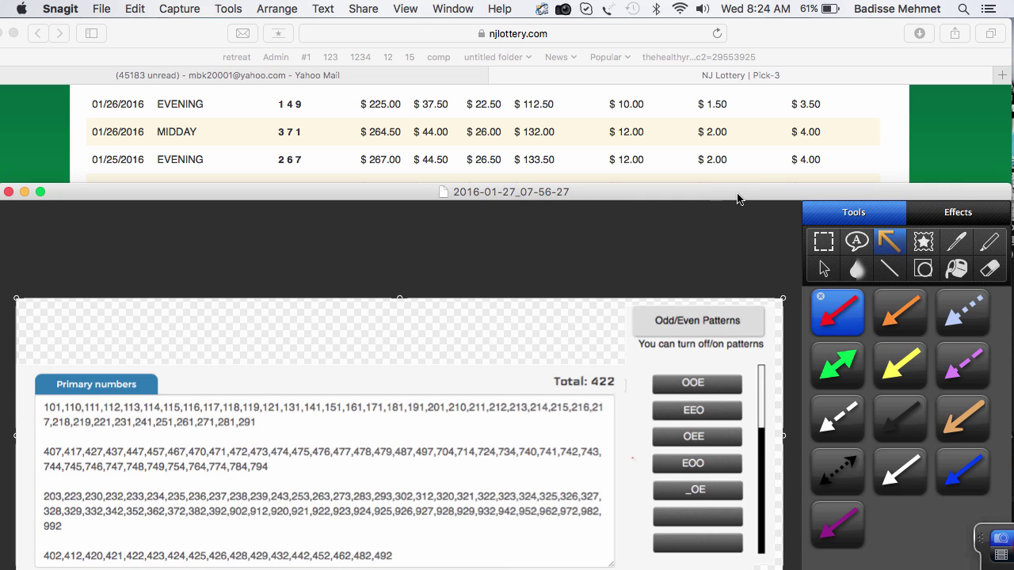
pyautogui.moveTo(743, 182); pyautogui.dragTo(747, 4)
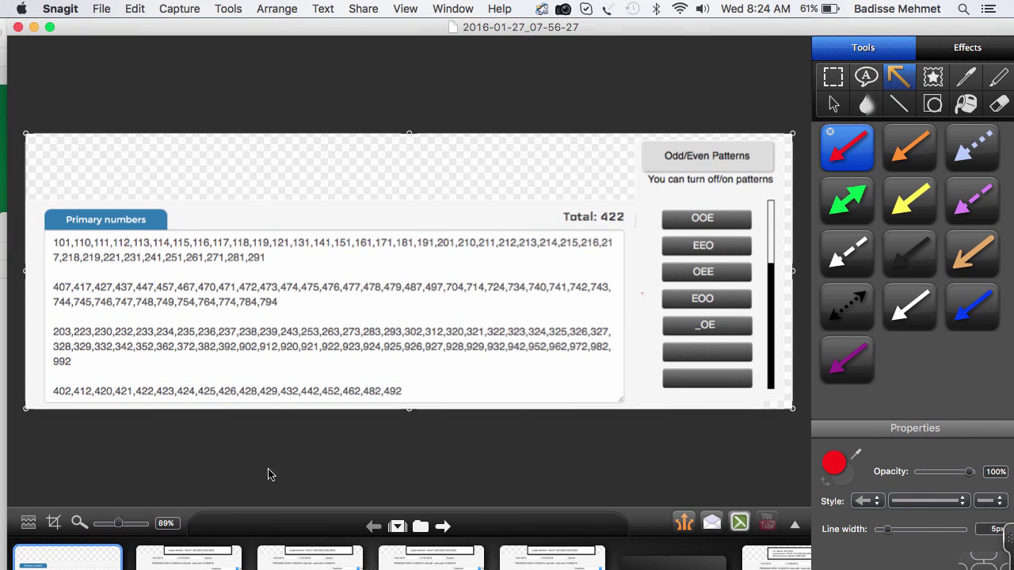
pyautogui.click(207, 562)
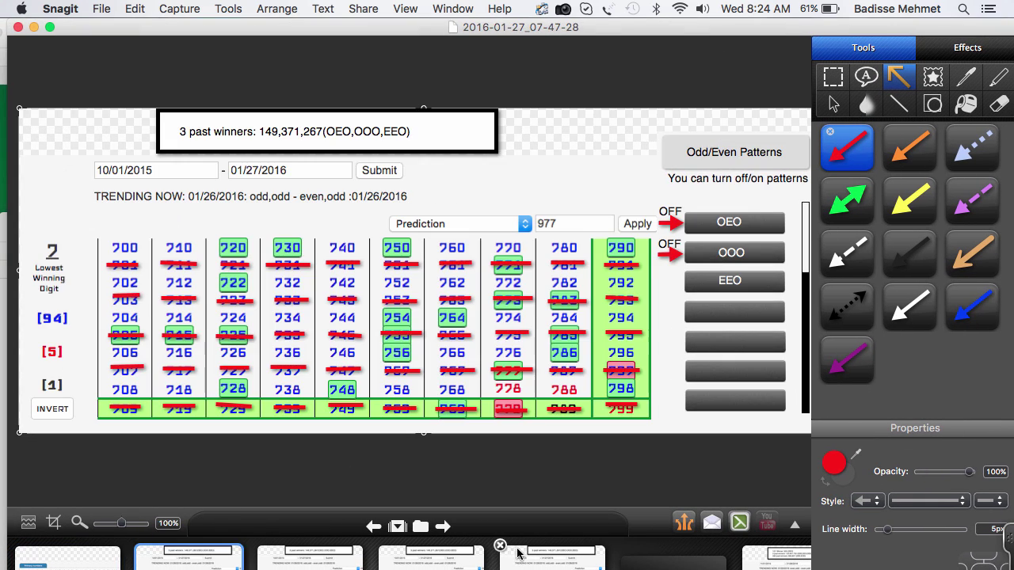
pyautogui.click(541, 556)
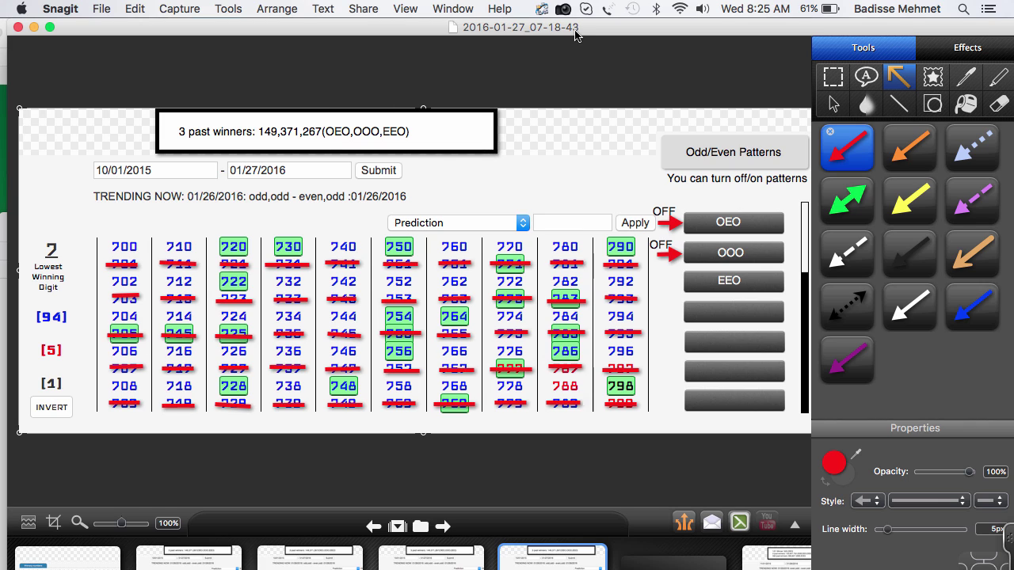
# - Lower the Snagit window to compare the past winners with the NJ Lottery results, and raise it again to examine the crossed-out chart numbers
pyautogui.moveTo(582, 31); pyautogui.dragTo(590, 206)
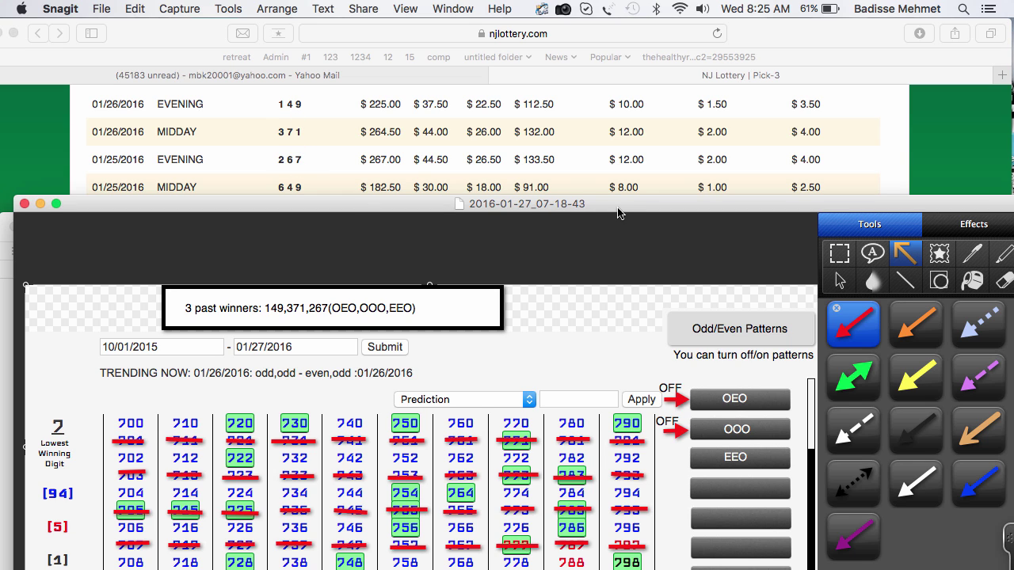
pyautogui.moveTo(618, 213); pyautogui.dragTo(624, 10)
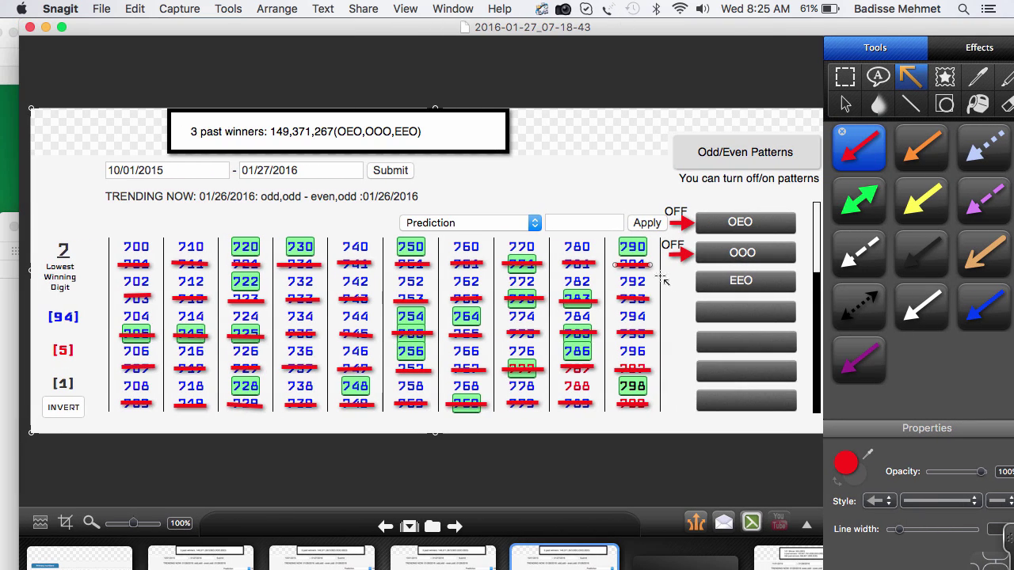
pyautogui.click(670, 299)
pyautogui.click(654, 290)
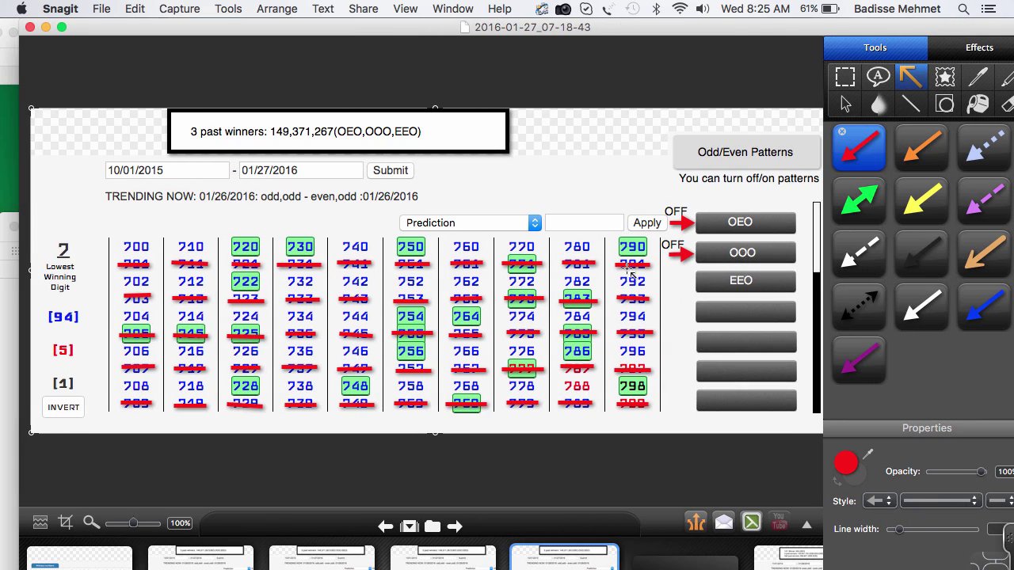
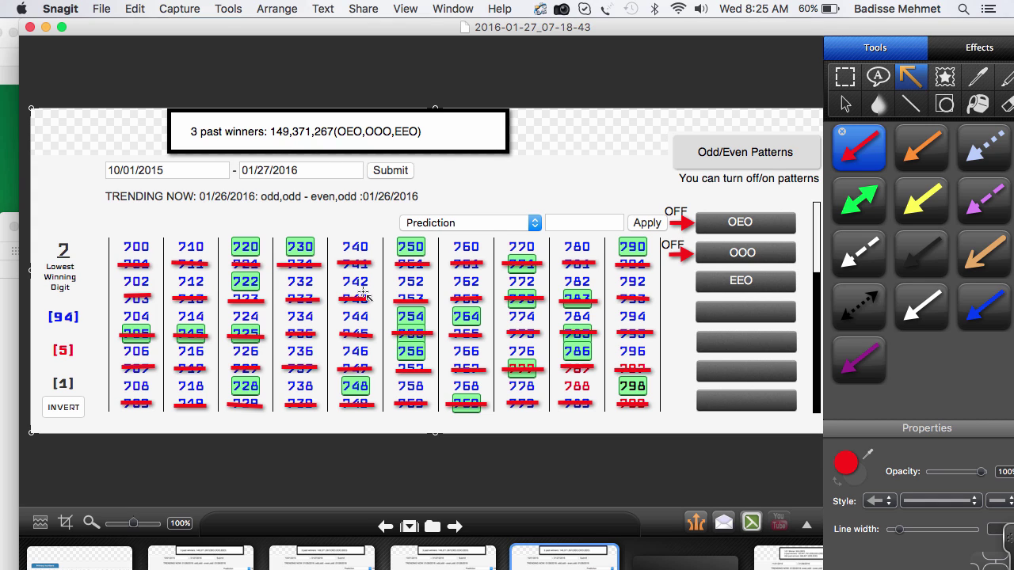
# - Open the 477 chart capture 2016-01-27_07-34-11 to examine its crossed-out numbers, and switch to capture 2016-01-27_07-42-46
pyautogui.moveTo(464, 551)
pyautogui.click(465, 559)
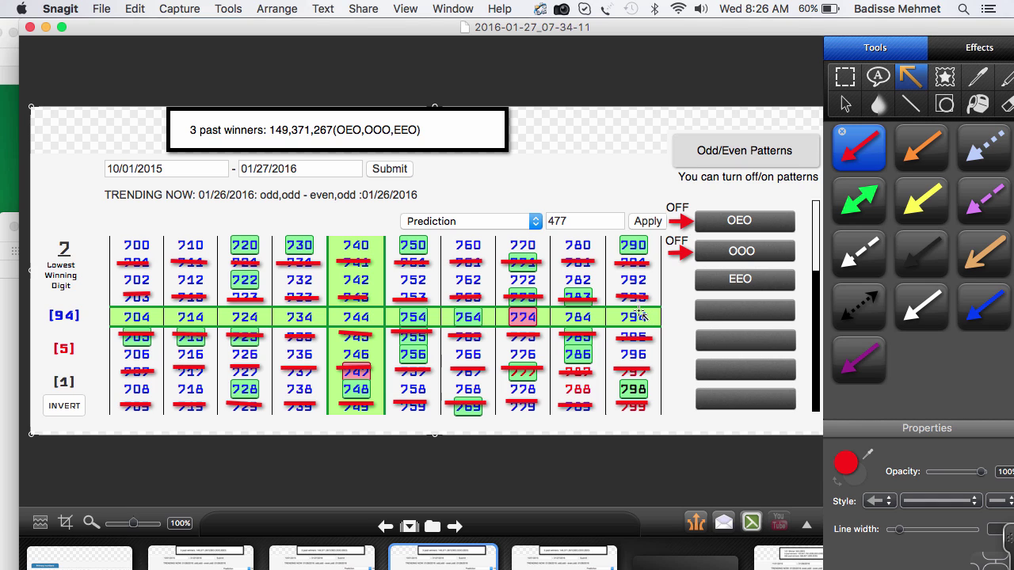
pyautogui.click(680, 222)
pyautogui.moveTo(438, 562)
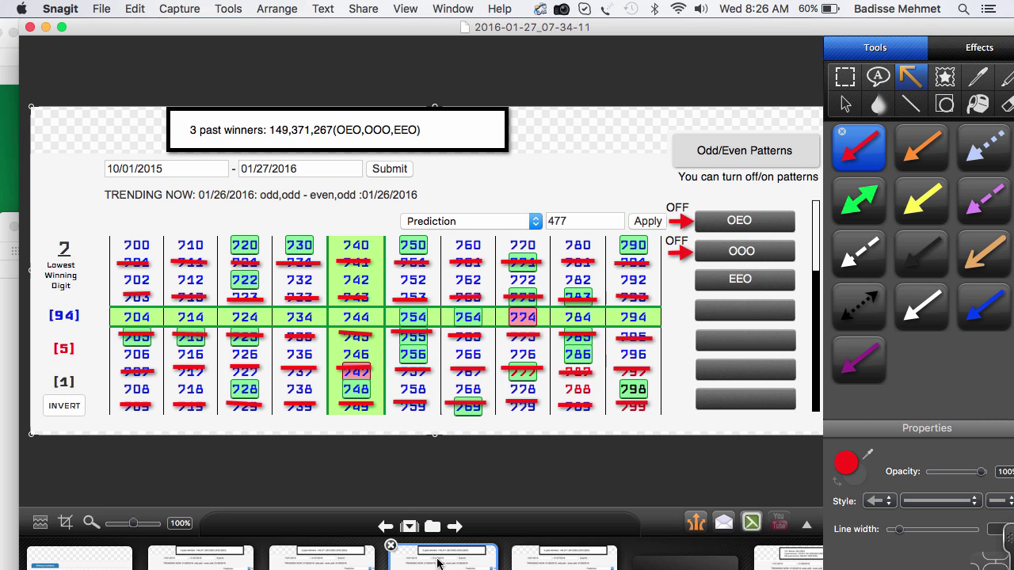
pyautogui.click(338, 562)
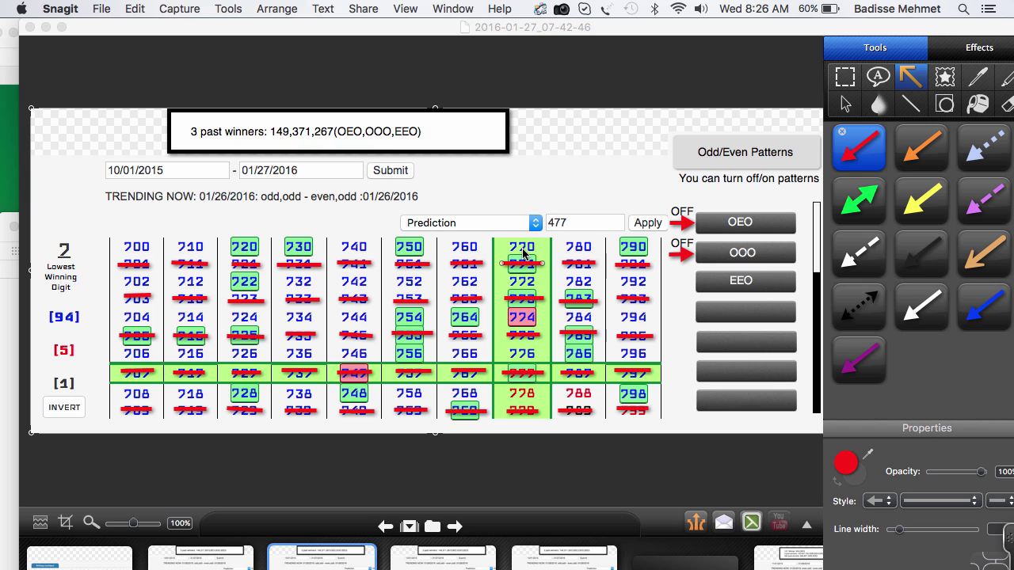
# - Compare the 977 chart capture 2016-01-27_07-47-28 with the 477 capture 2016-01-27_07-42-46, returning to the 977 chart
pyautogui.click(220, 563)
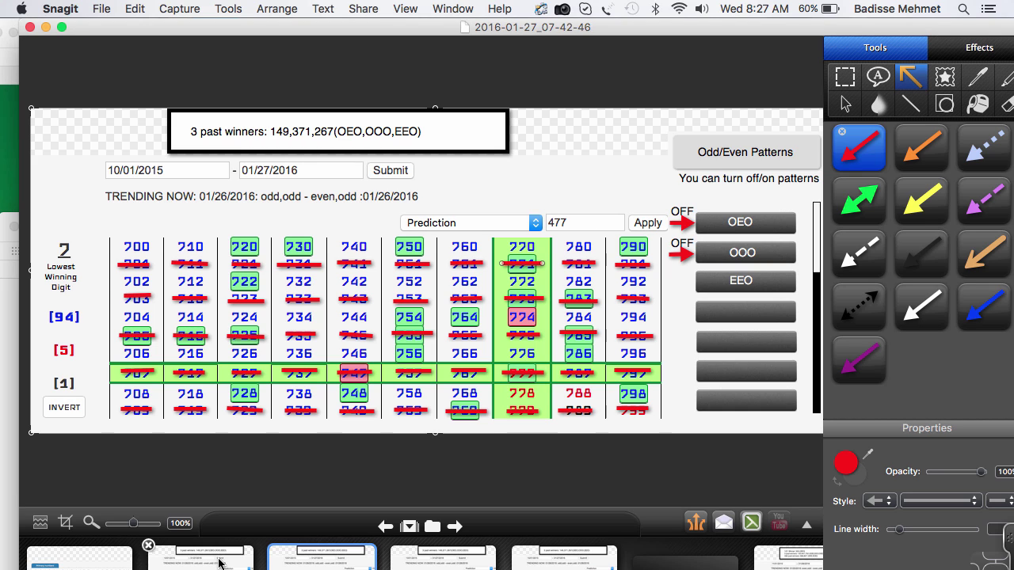
pyautogui.click(220, 563)
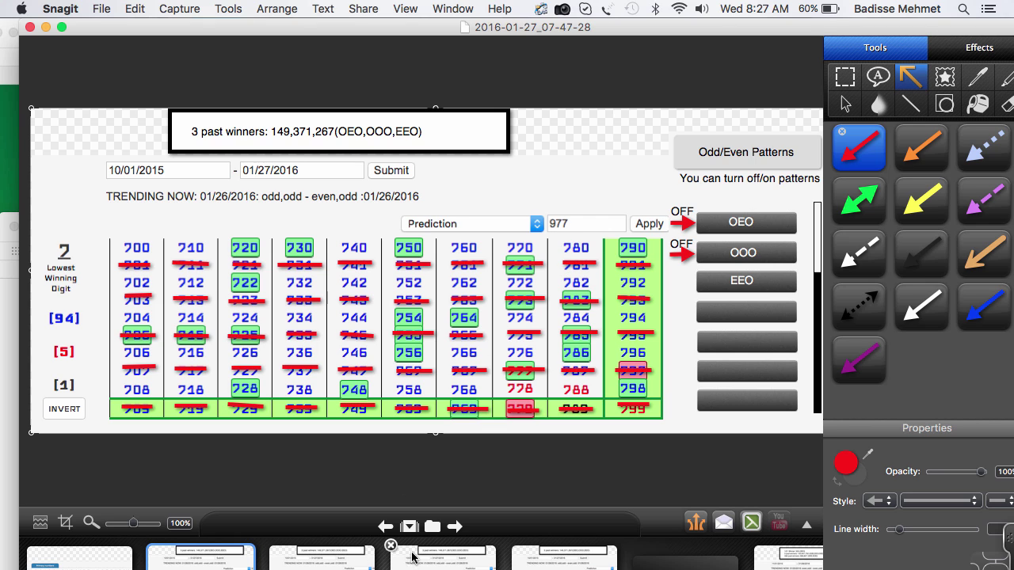
pyautogui.click(338, 563)
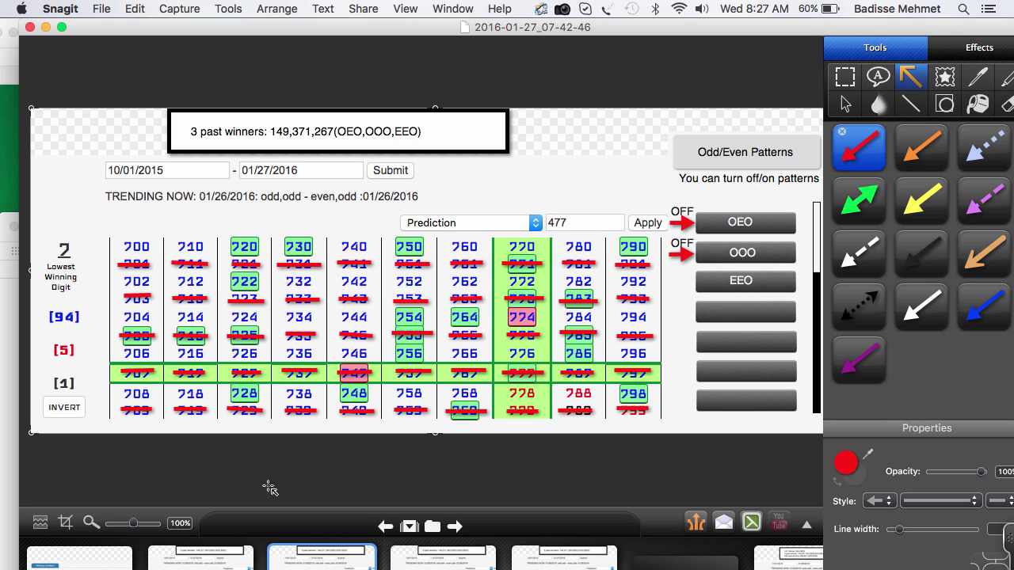
pyautogui.click(221, 557)
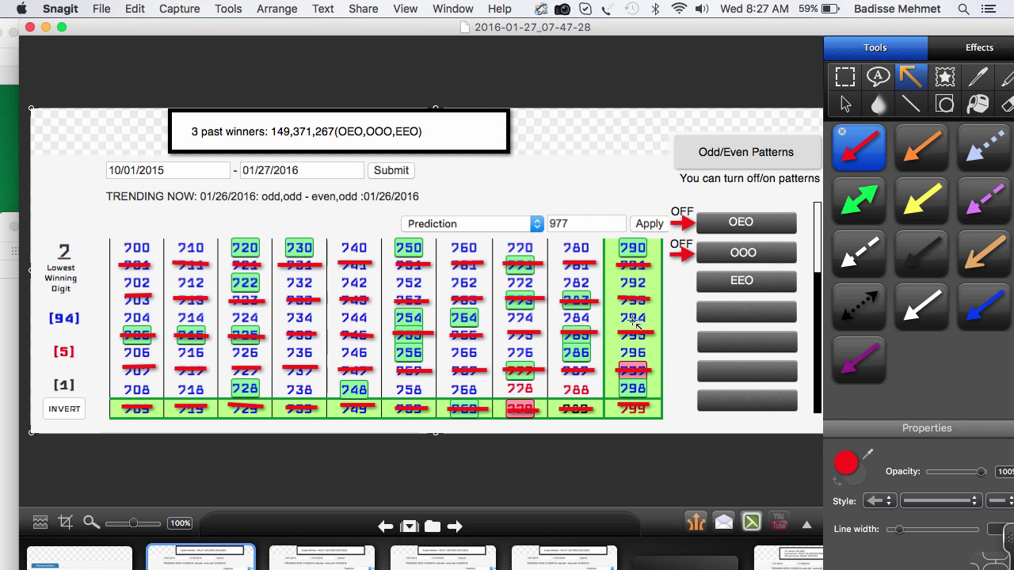
# - Check the crossed-out numbers in the 977 chart's 790 column and draw a red arrow pointing at the start date 10/01/2015
pyautogui.moveTo(618, 333); pyautogui.dragTo(654, 333)
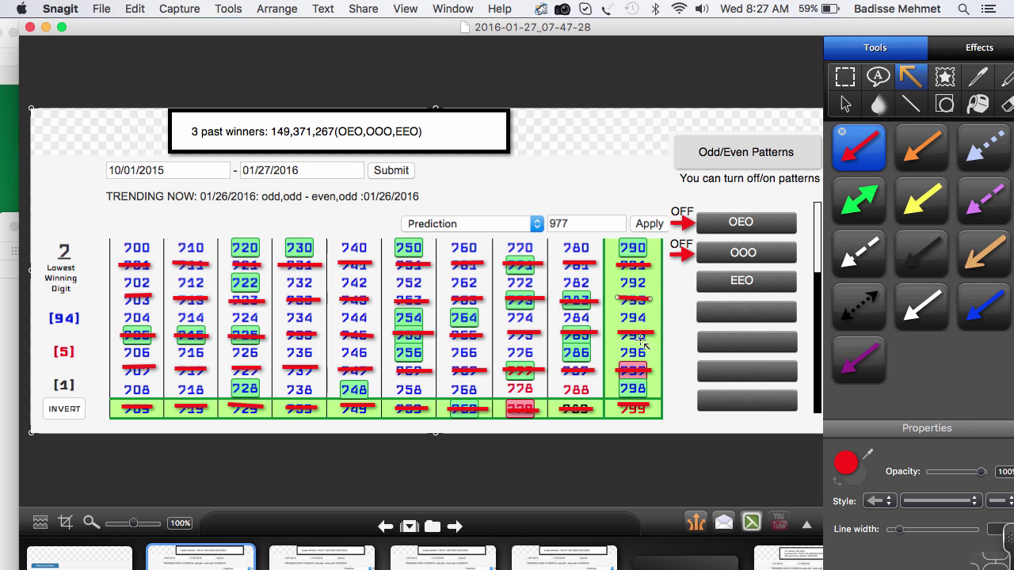
pyautogui.click(644, 405)
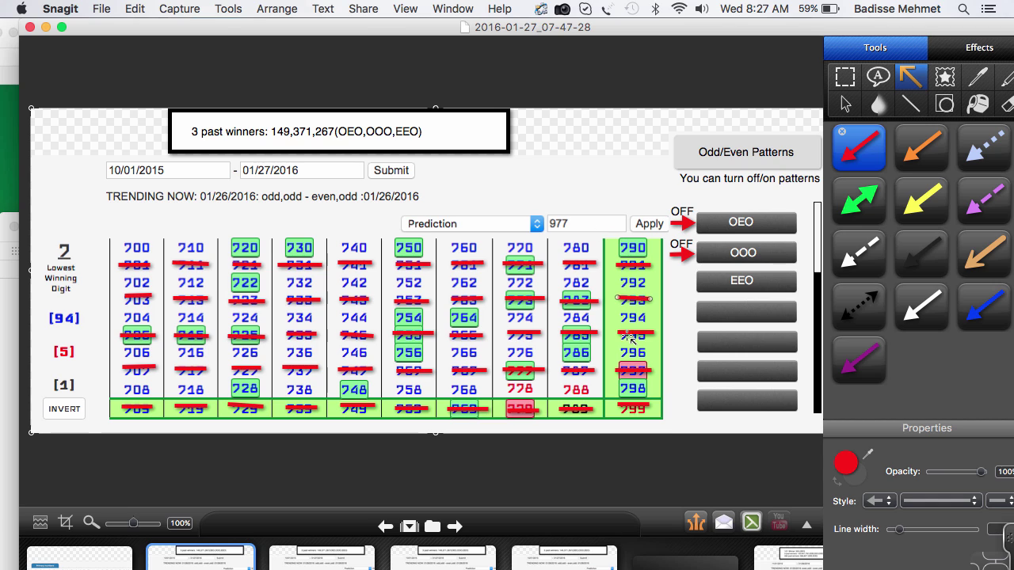
pyautogui.click(631, 369)
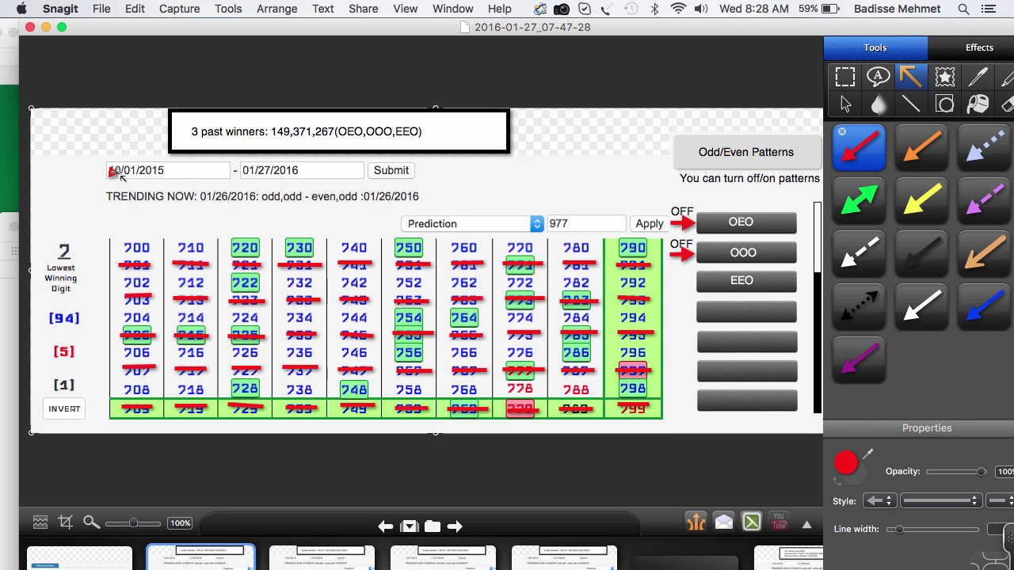
pyautogui.moveTo(77, 170); pyautogui.dragTo(103, 170)
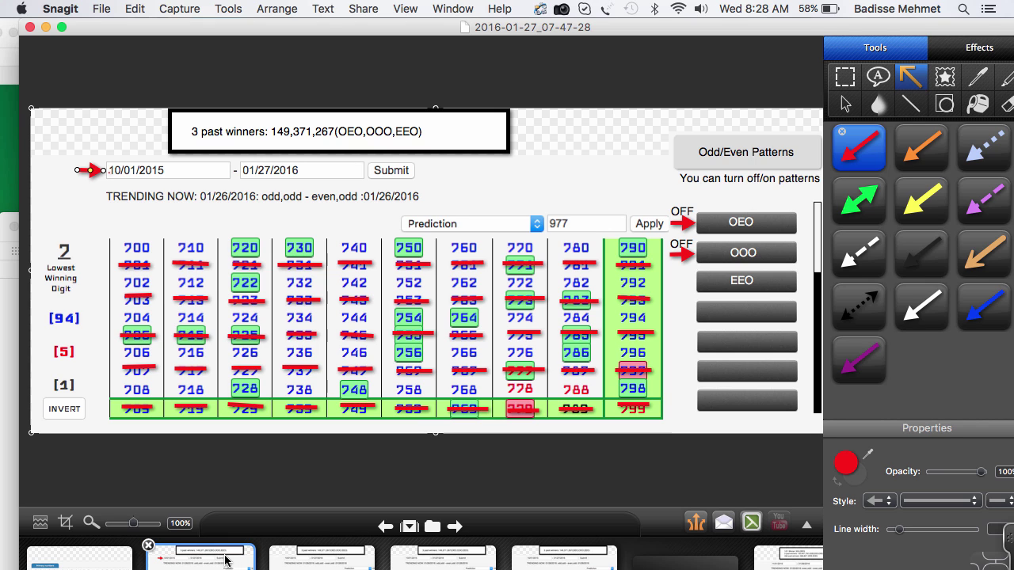
# - Review the highlighted 770 column in capture 2016-01-27_07-42-46 and the highlighted 740 column in capture 2016-01-27_07-34-11
pyautogui.click(321, 558)
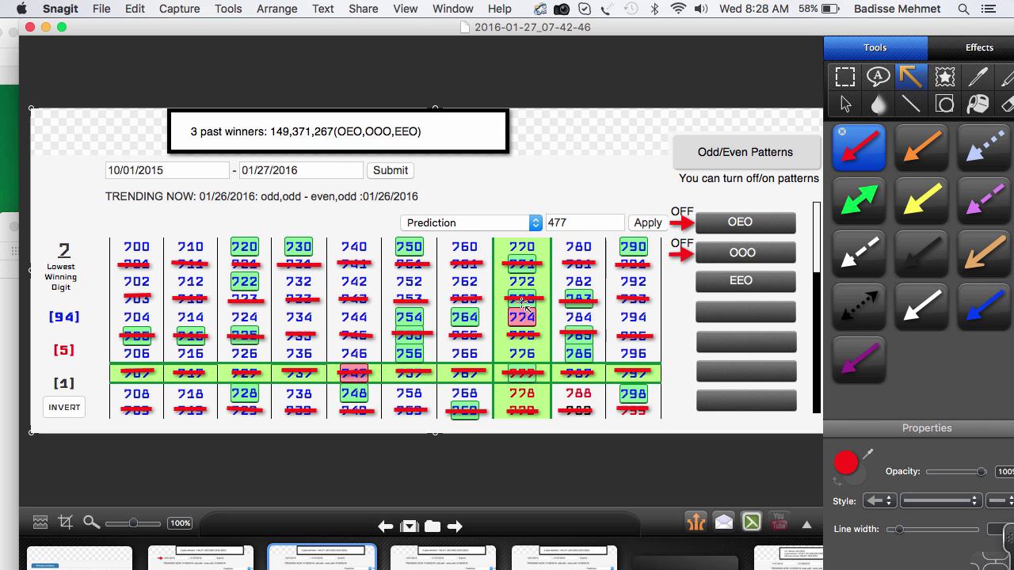
pyautogui.click(522, 372)
pyautogui.click(443, 561)
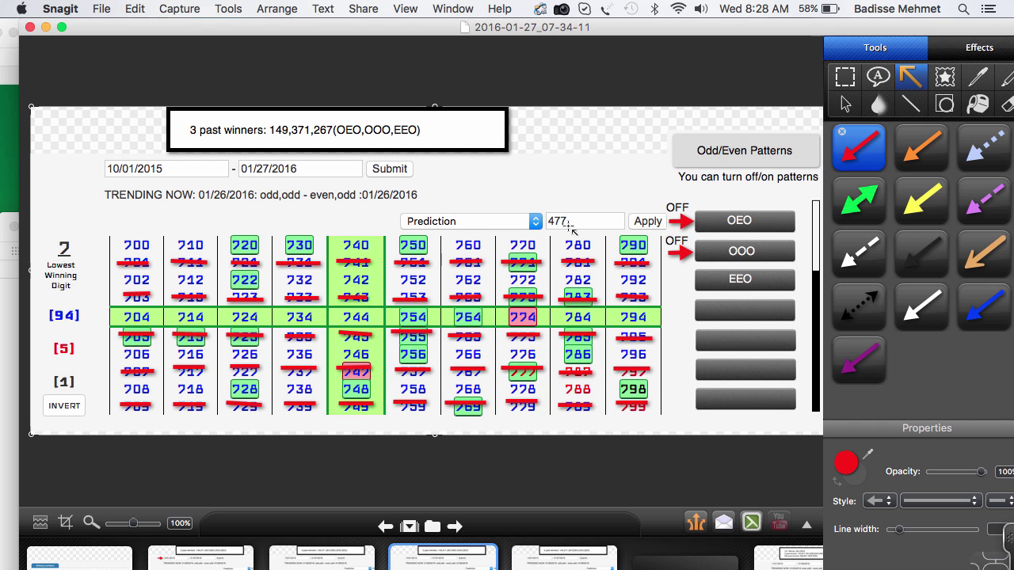
pyautogui.click(365, 260)
pyautogui.click(356, 389)
# - Reopen capture 2016-01-27_07-42-46 to examine its 770 column, lower the window and select the odd/even patterns graphic
pyautogui.click(338, 559)
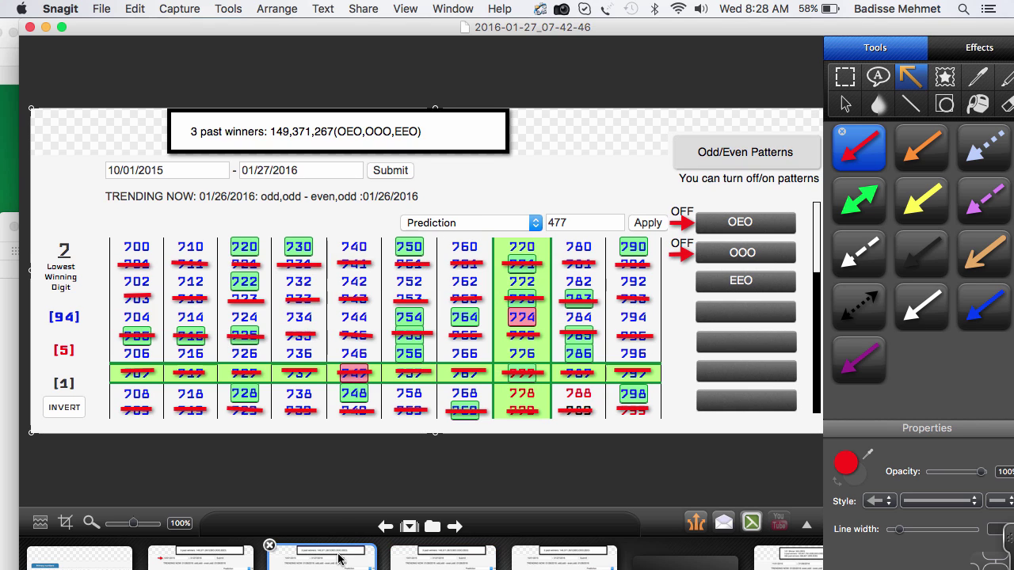
pyautogui.click(522, 262)
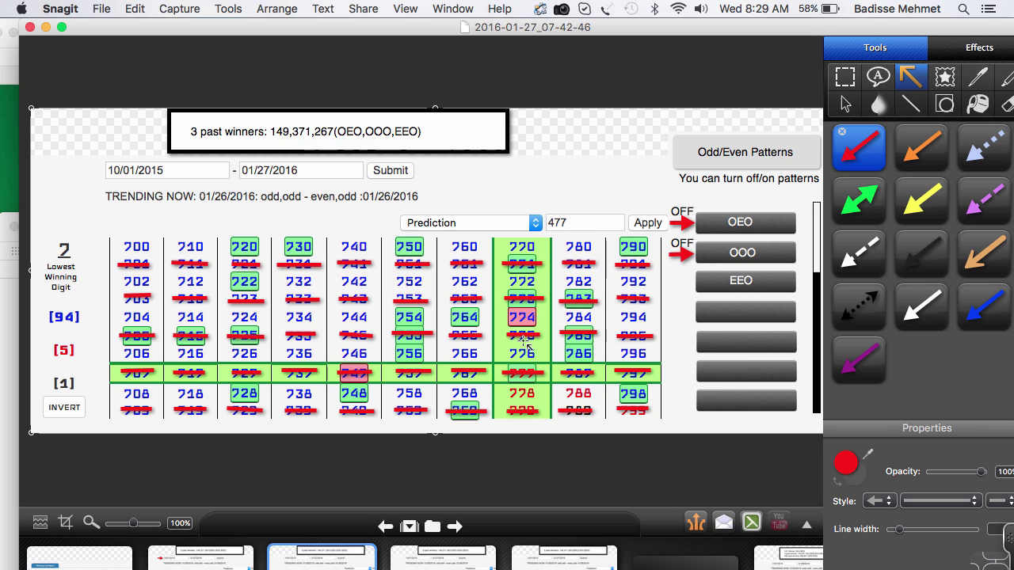
pyautogui.click(523, 372)
pyautogui.click(523, 392)
pyautogui.moveTo(619, 30); pyautogui.dragTo(605, 61)
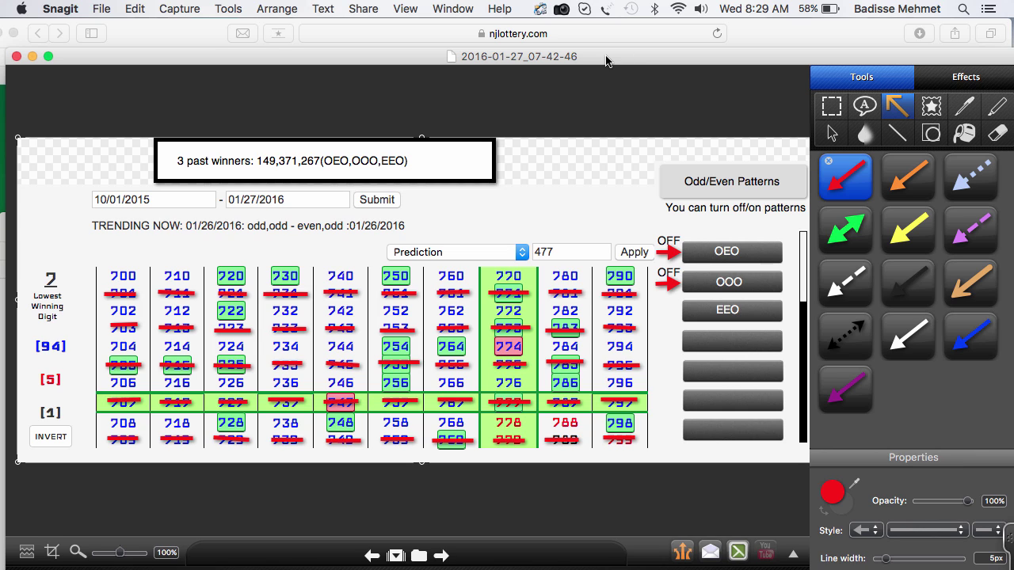
pyautogui.click(718, 268)
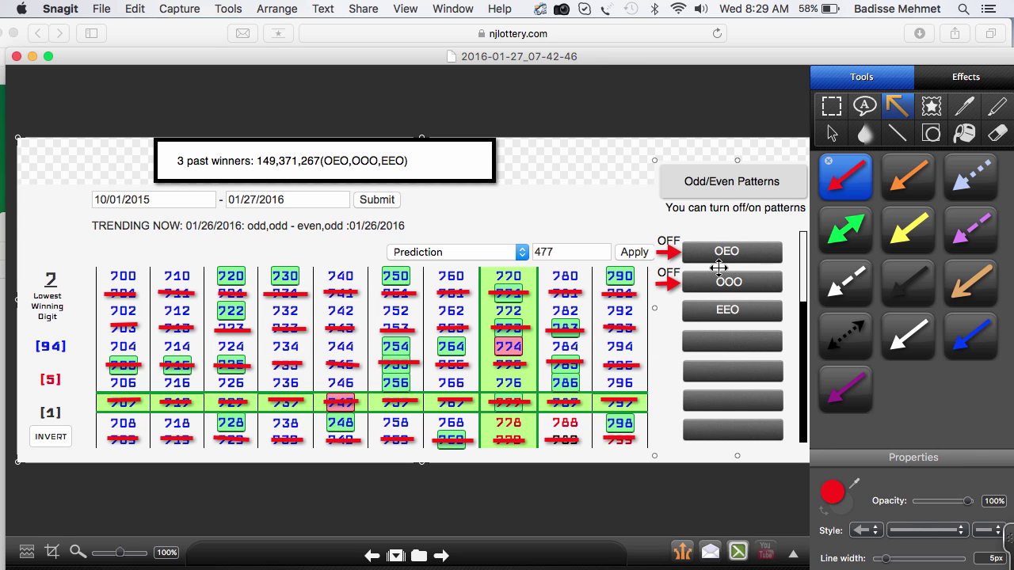